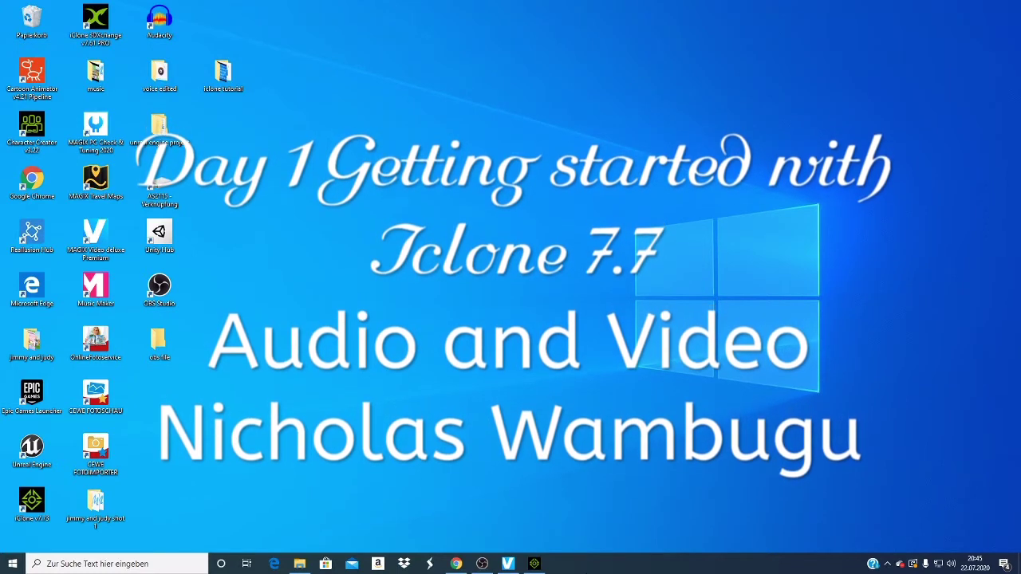
Step: Switch to iClone 7 and check the subcategories of the Avatar template category
mouse_move(482, 569)
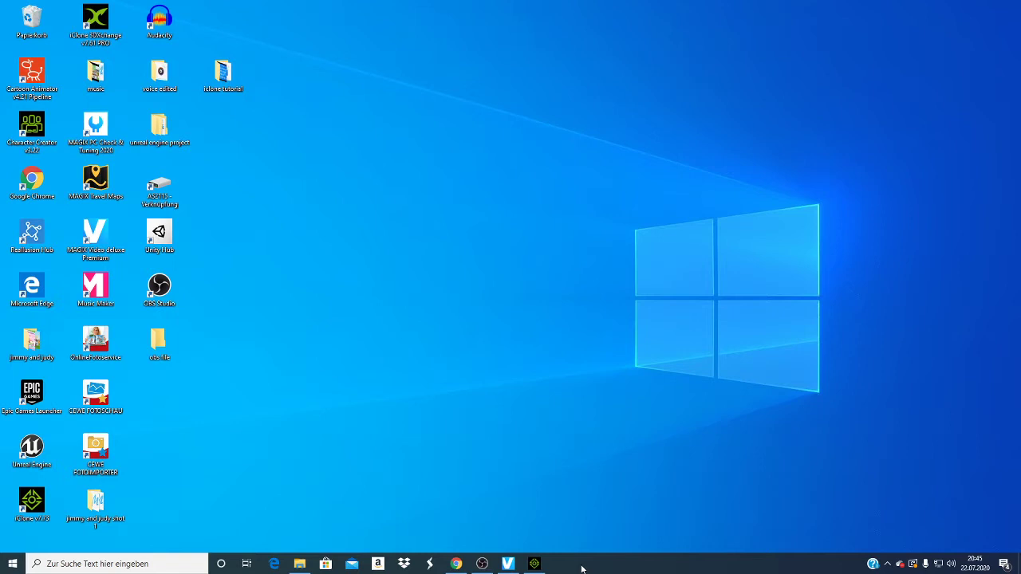
click(535, 564)
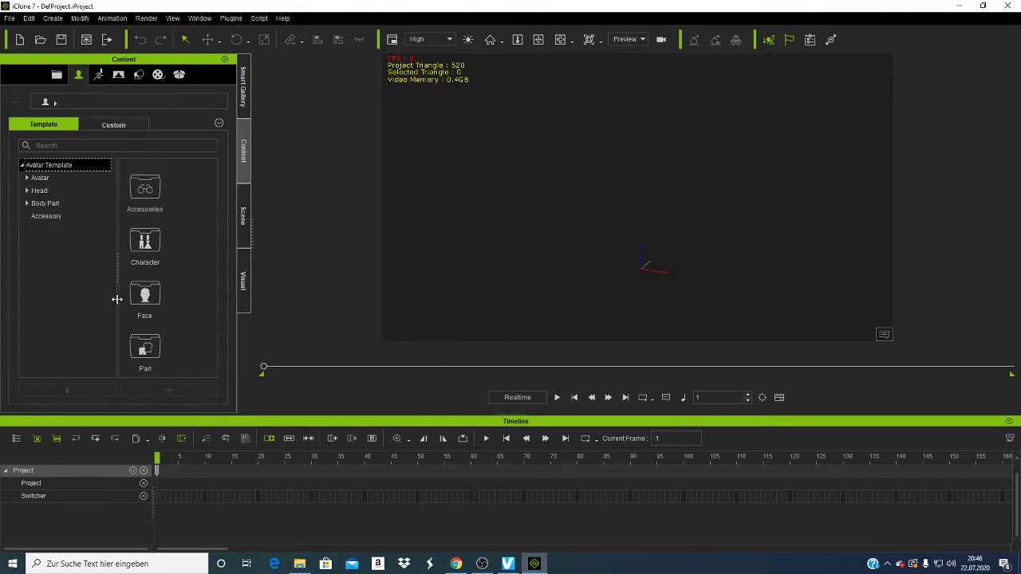
click(28, 179)
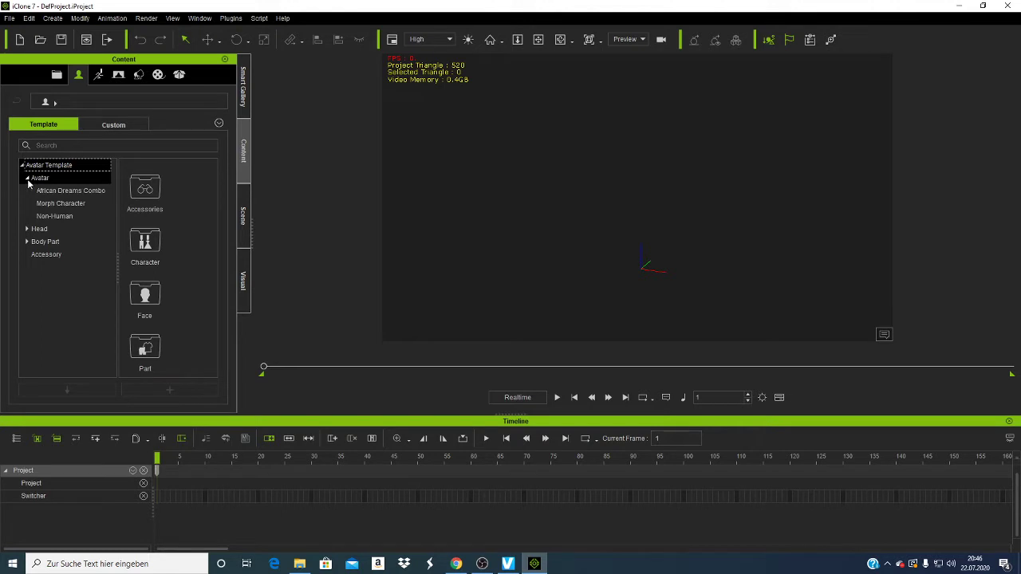
click(28, 178)
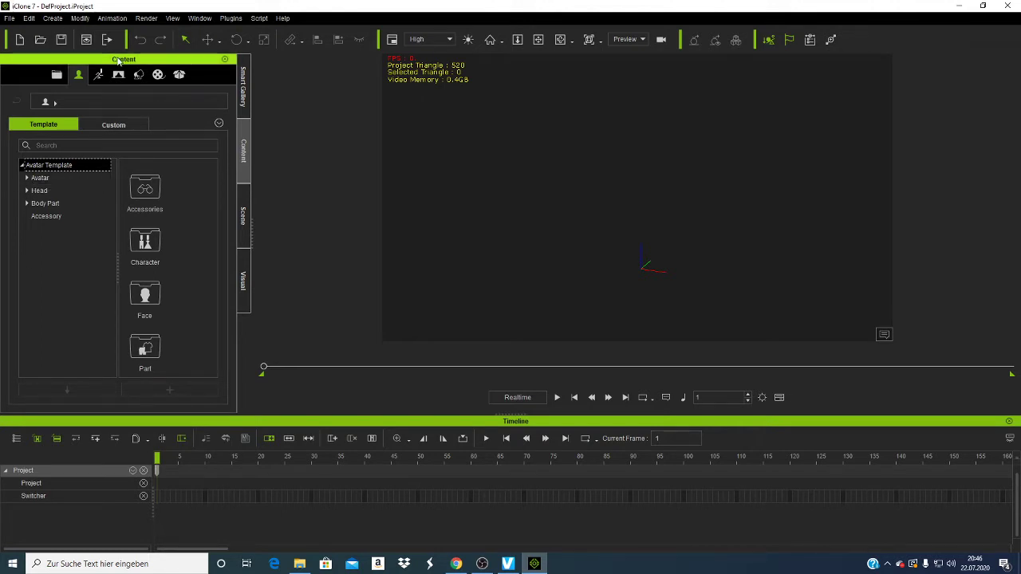
Step: Browse the Character items of the IC7 Base Characters Pack in the Smart Gallery and return to the pack overview
click(243, 93)
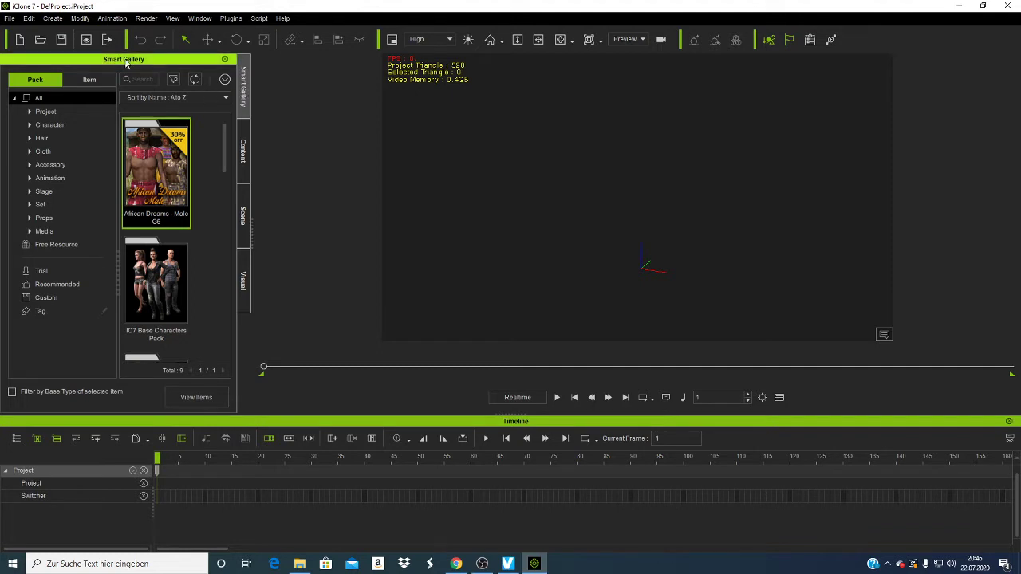
double_click(145, 294)
scroll(142, 271, down, 2)
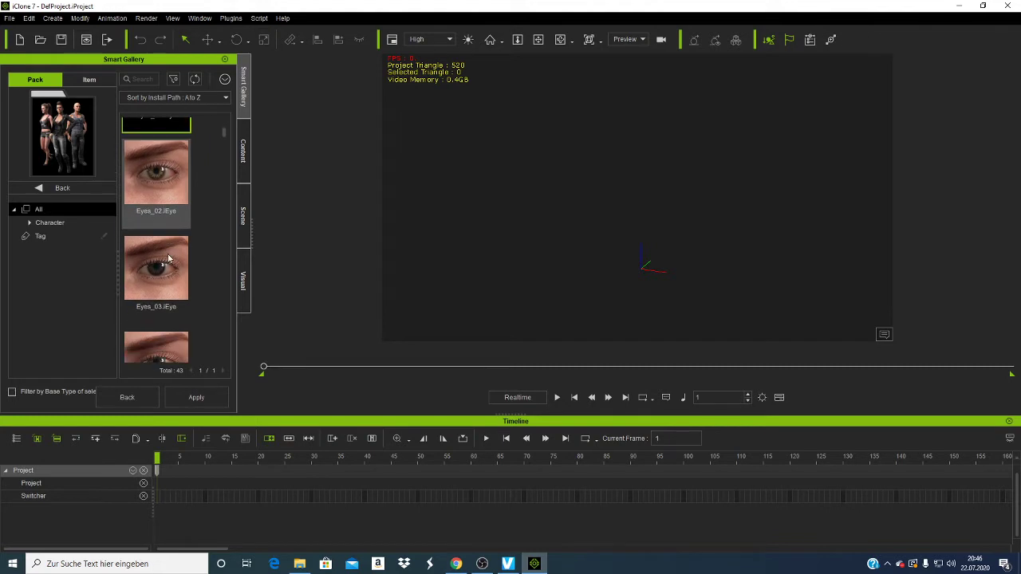
click(113, 222)
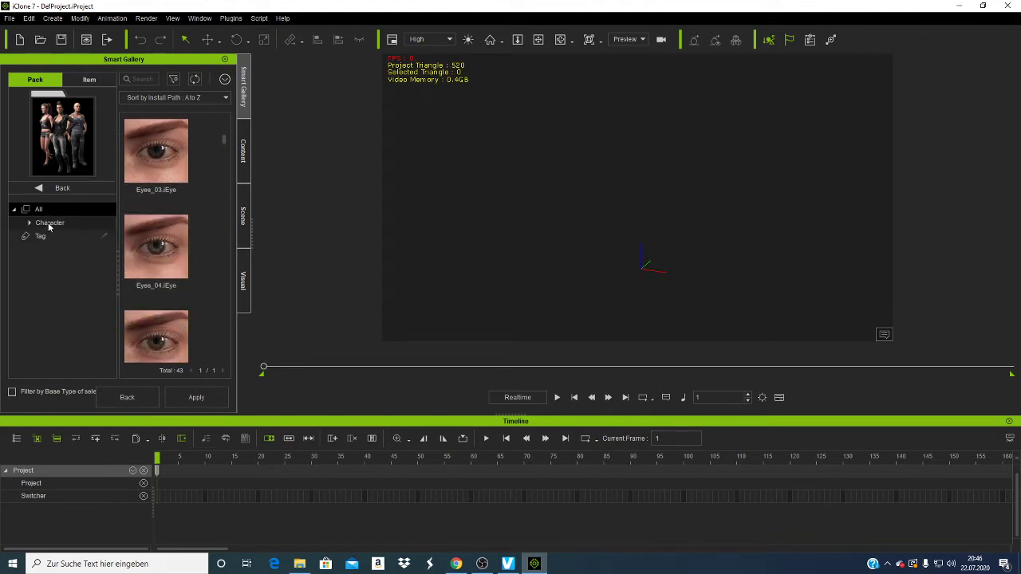
scroll(139, 233, down, 2)
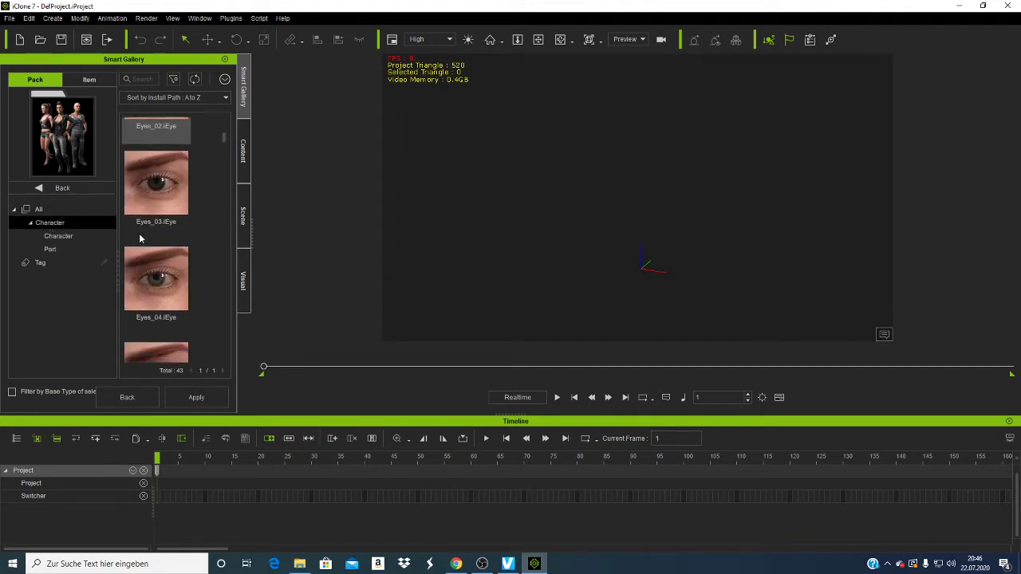
scroll(139, 233, up, 2)
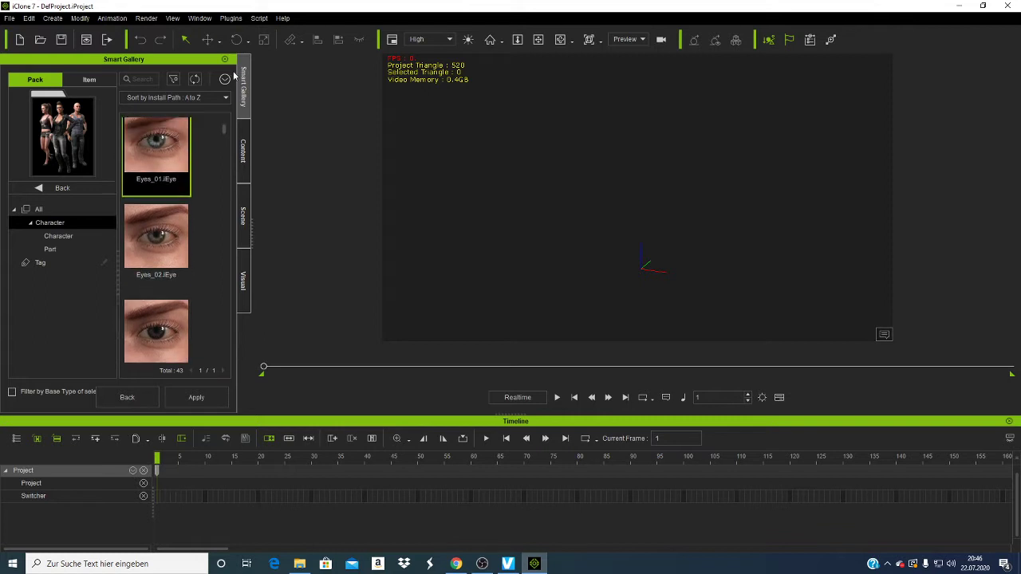
click(193, 78)
click(38, 186)
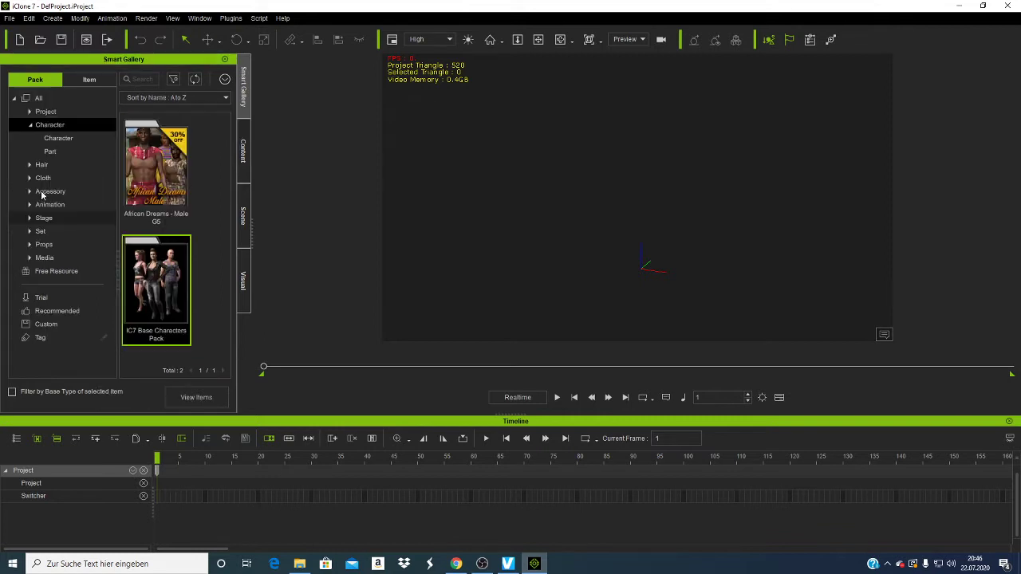
Step: Place the African Boy avatar from the African Dreams - Male G5 pack in the scene, accepting the graphics reminder
double_click(176, 187)
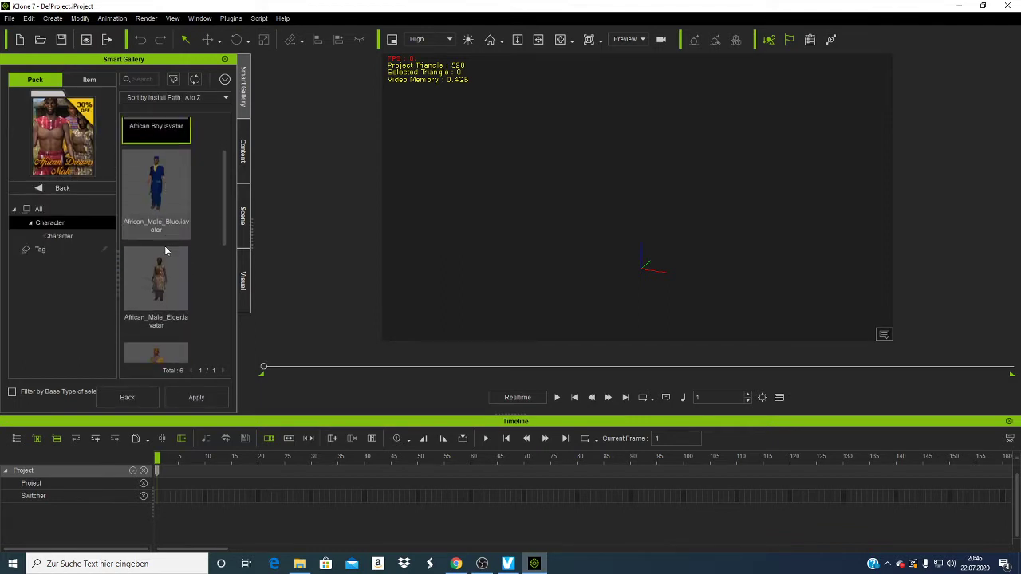
scroll(166, 249, down, 2)
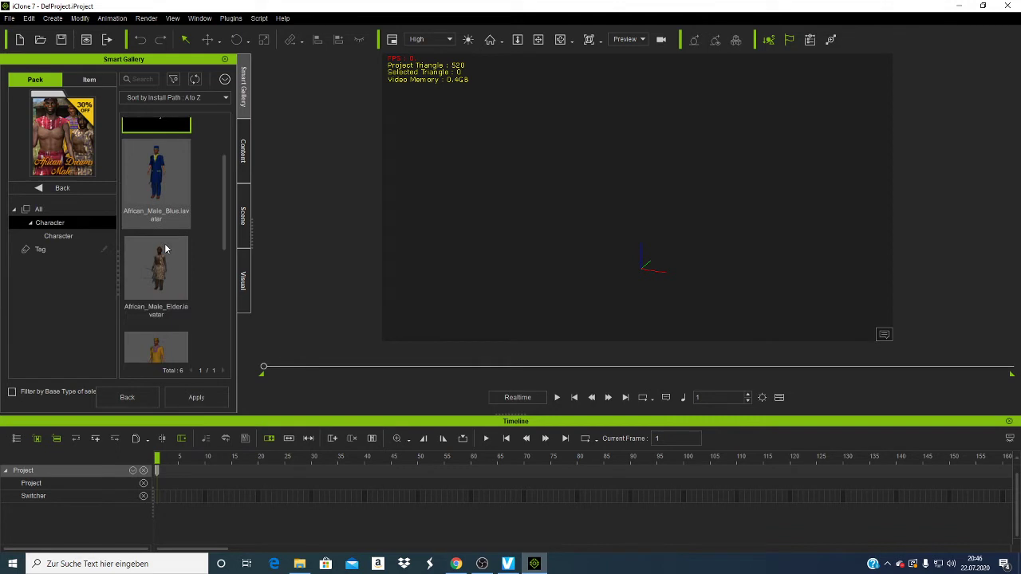
scroll(165, 249, down, 2)
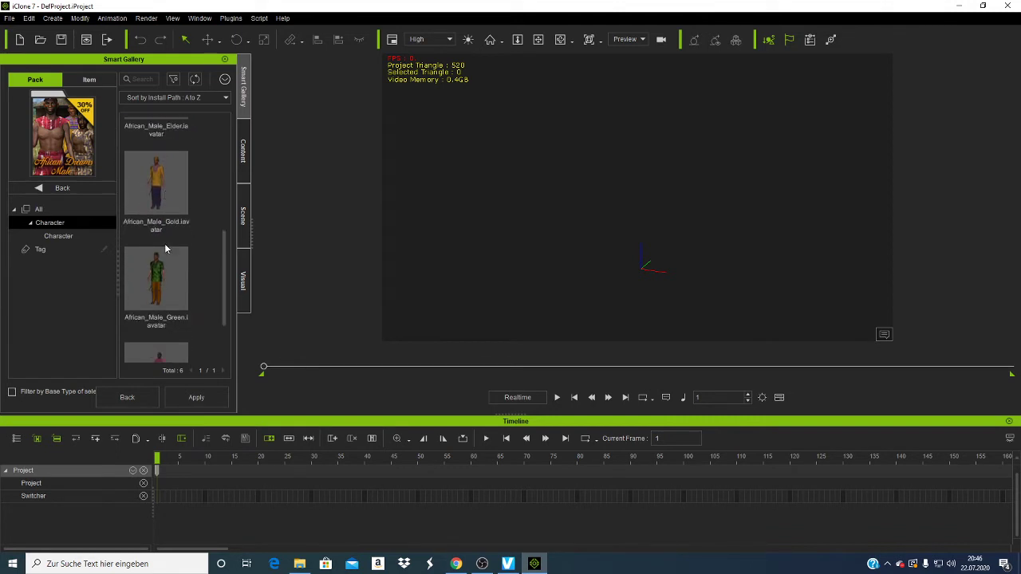
scroll(166, 249, up, 4)
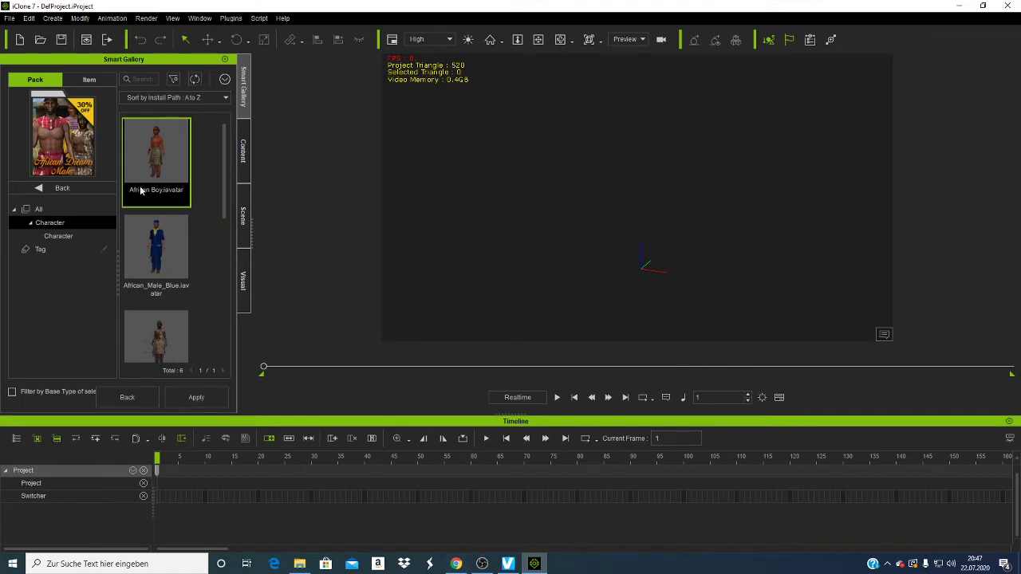
drag(148, 172, 620, 174)
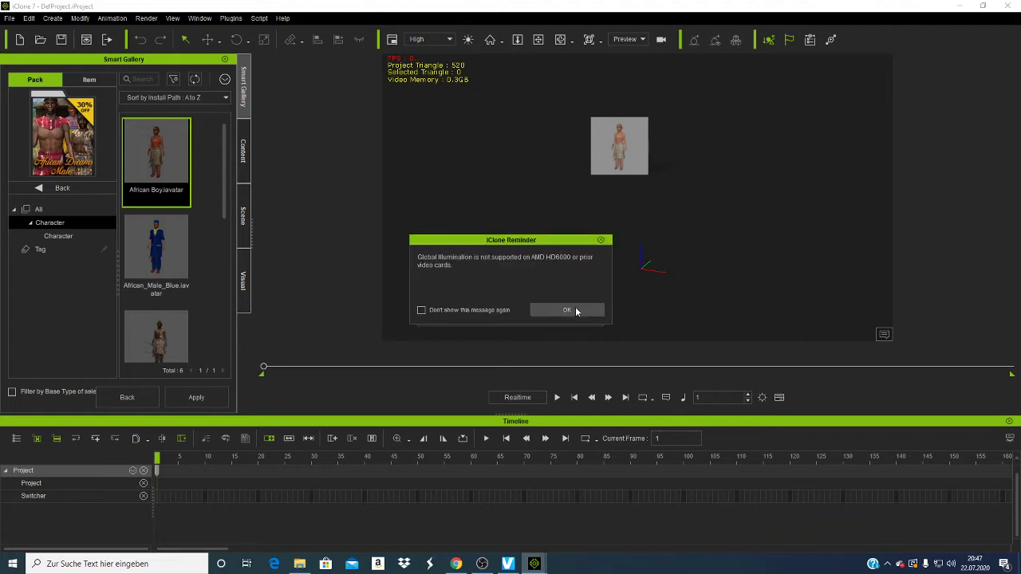
click(568, 310)
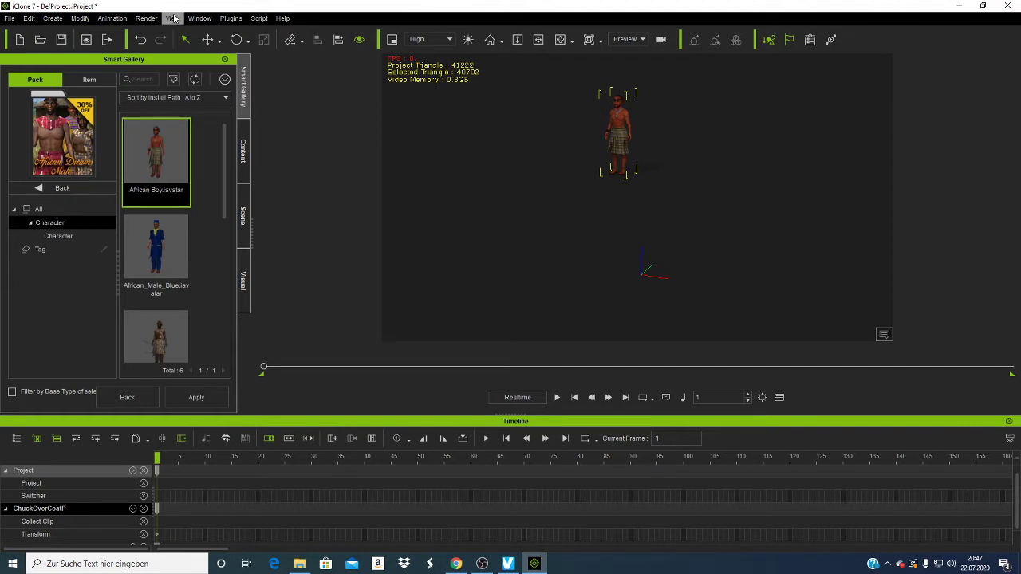
Step: Display the Modify settings for the selected avatar
click(200, 18)
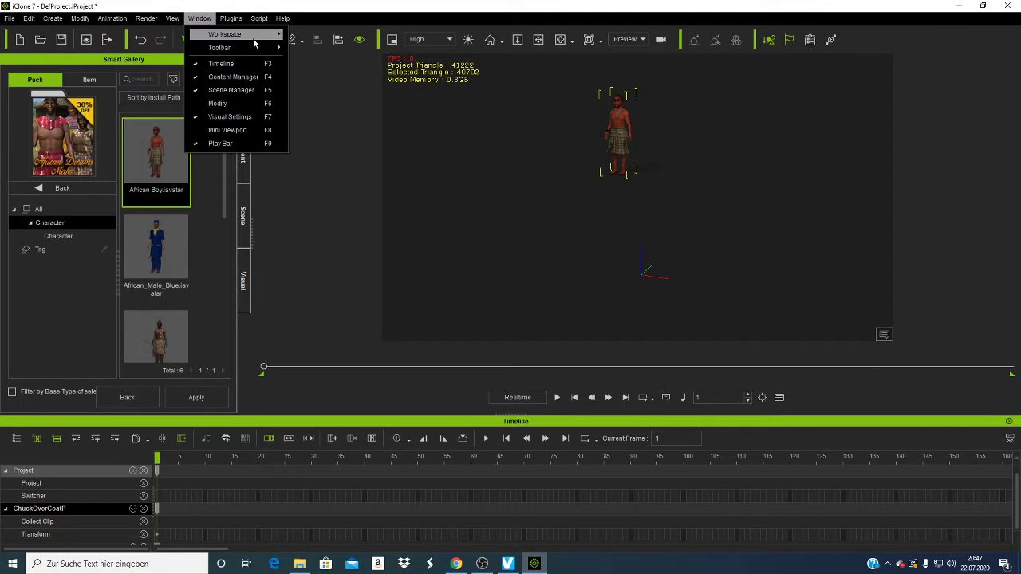
mouse_move(254, 38)
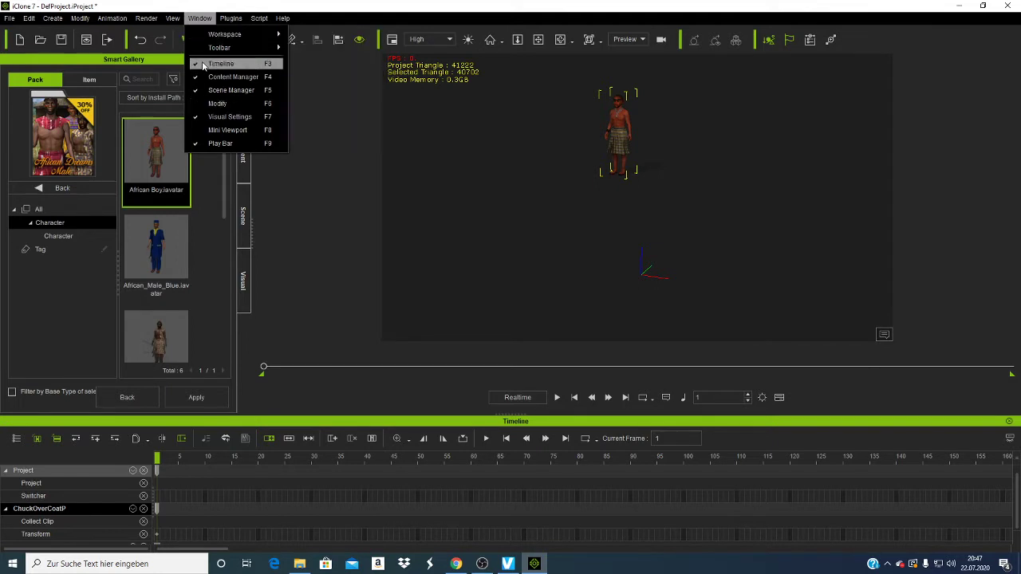
mouse_move(230, 18)
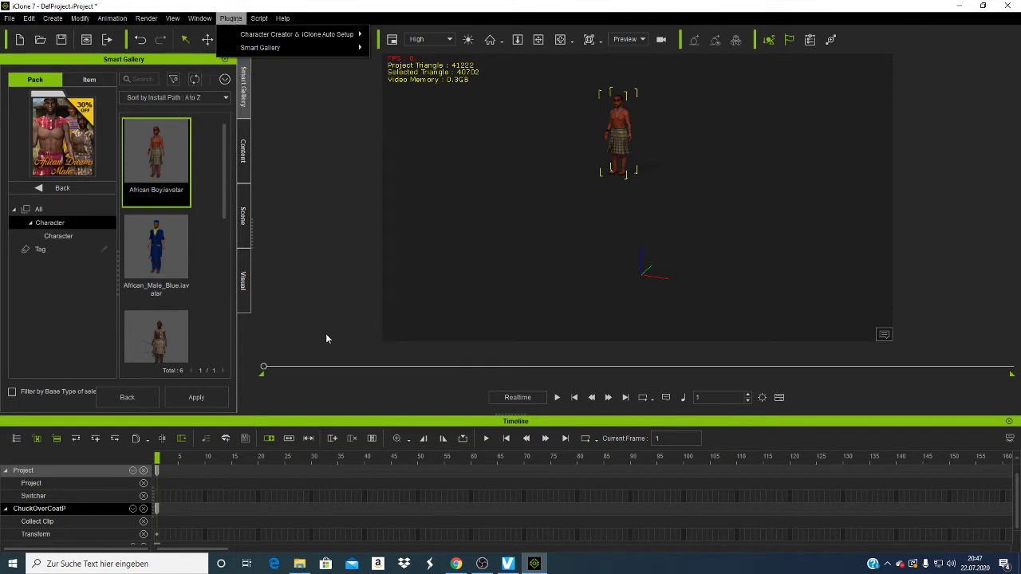
mouse_move(200, 18)
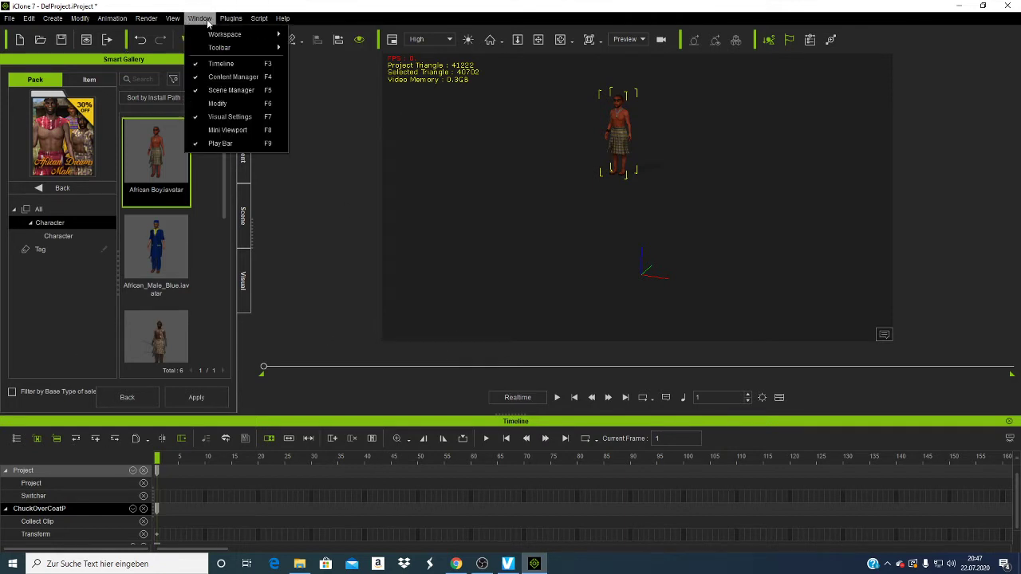
click(221, 107)
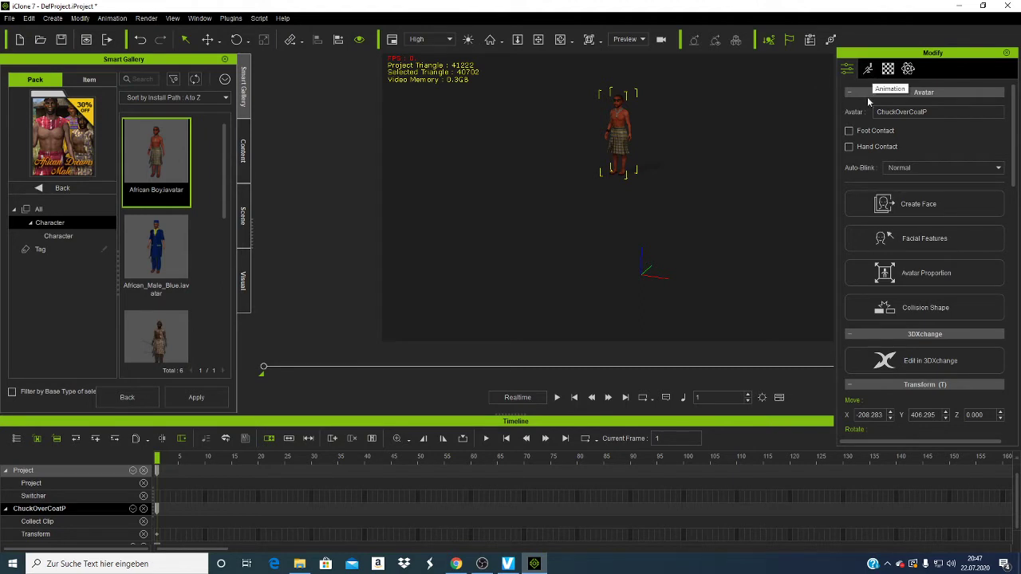
Step: Delete the avatar from the scene and apply African Boy from the Smart Gallery again
right_click(625, 133)
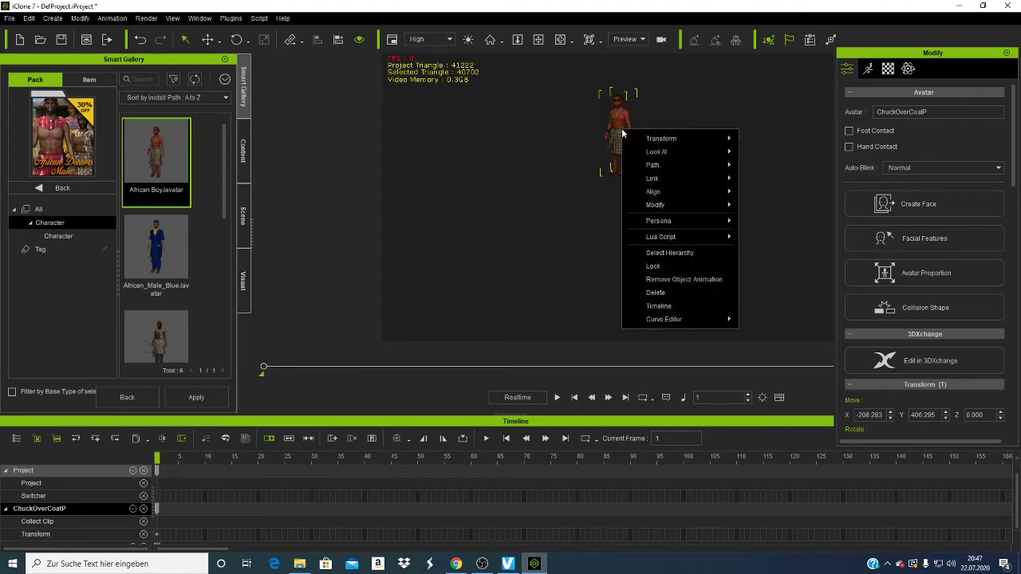
click(685, 292)
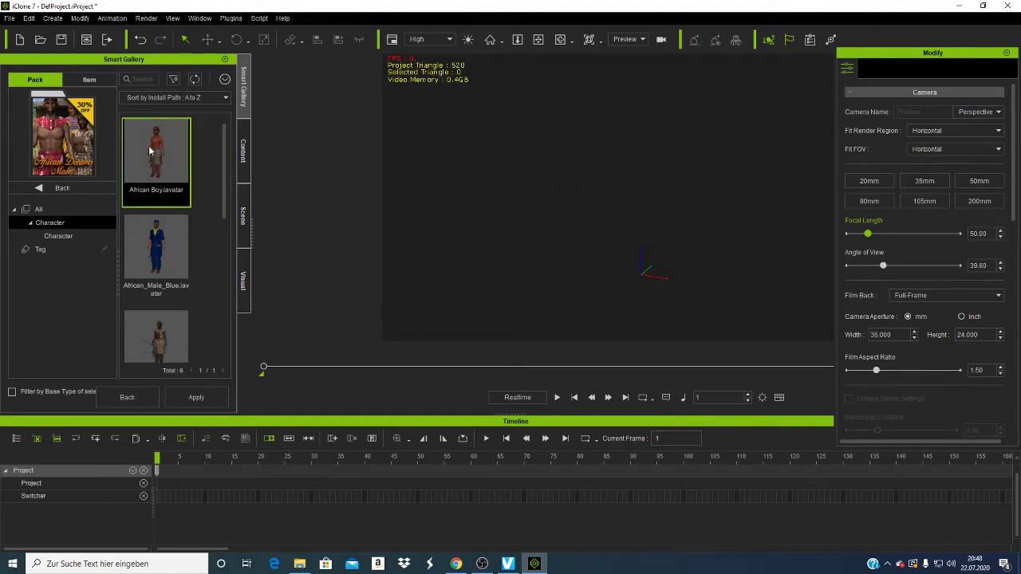
drag(346, 175, 135, 151)
click(196, 406)
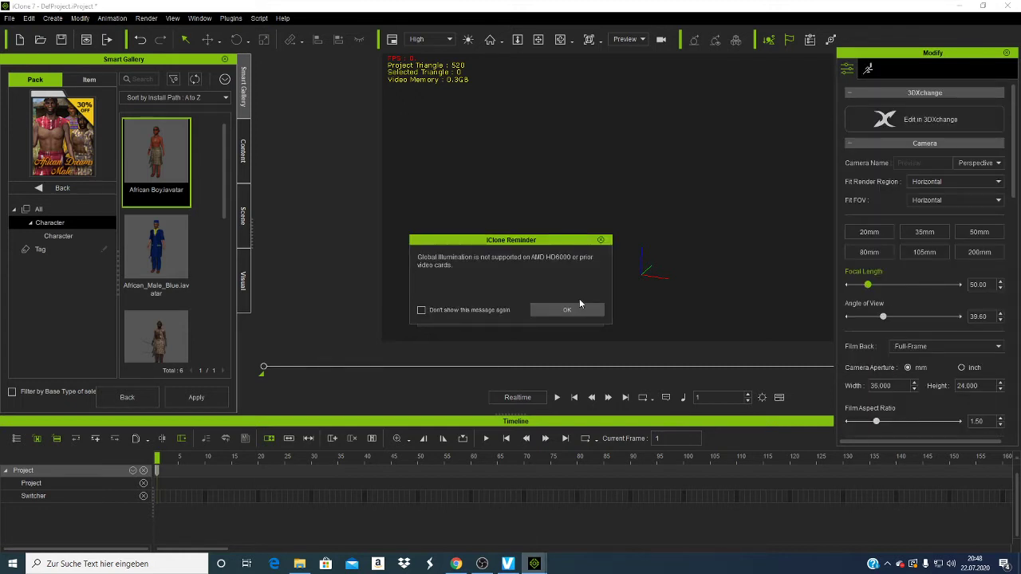
click(579, 307)
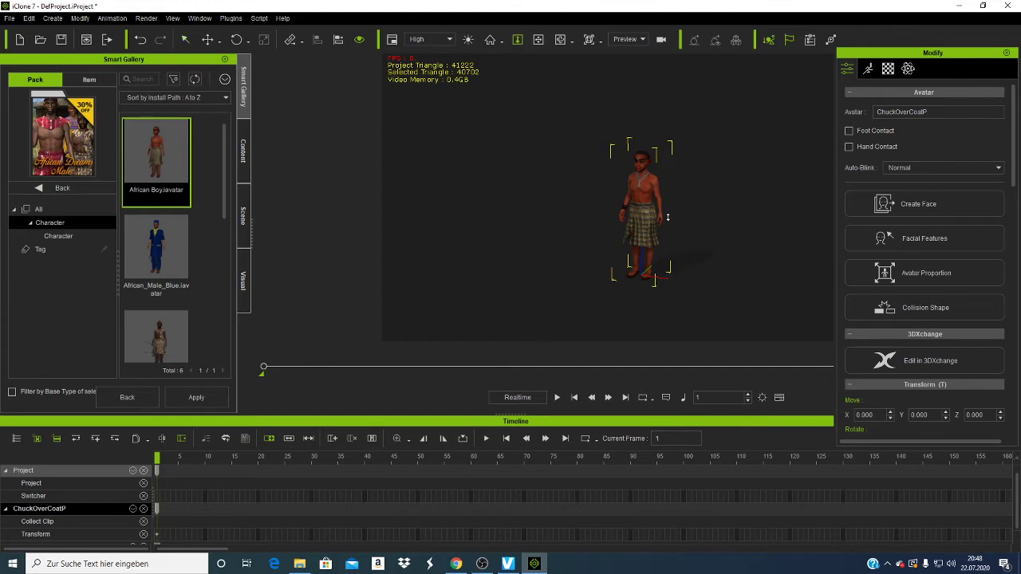
Step: Try the camera zoom, pan and rotate tools on the avatar and look over the other viewport camera options
scroll(659, 218, up, 2)
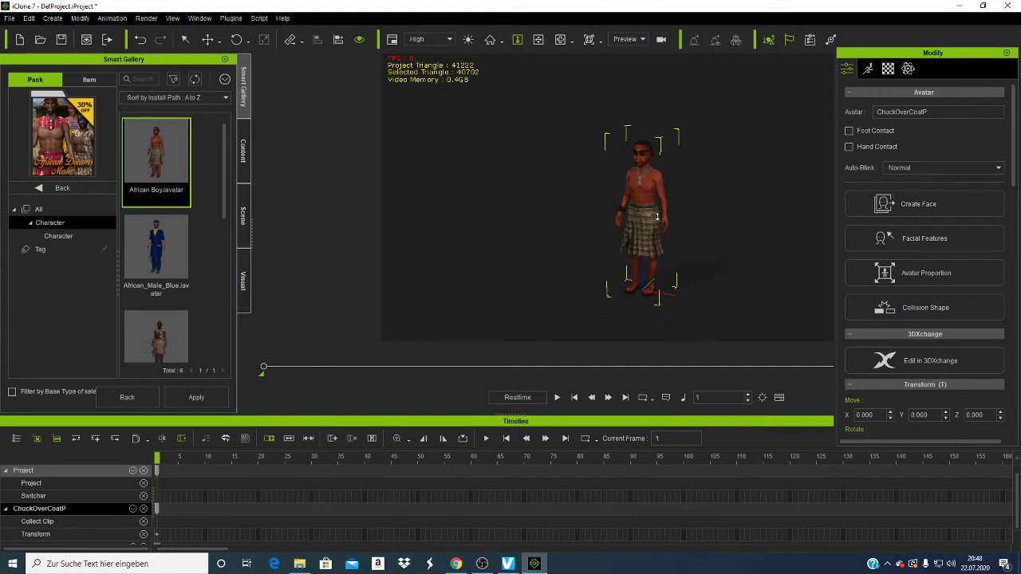
click(539, 39)
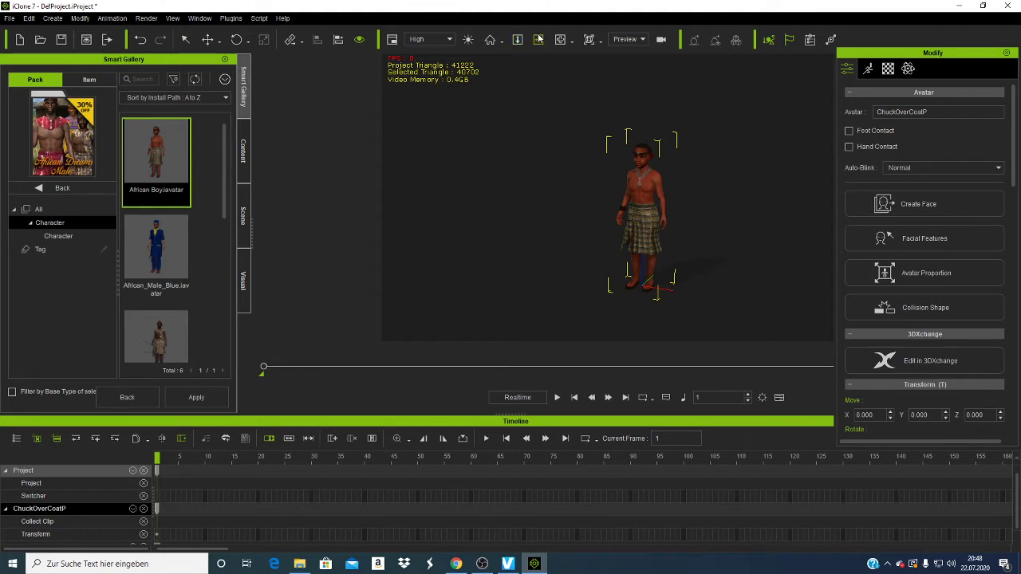
mouse_move(634, 200)
mouse_down()
mouse_move(520, 175)
mouse_move(545, 168)
mouse_move(635, 181)
mouse_move(622, 189)
mouse_up()
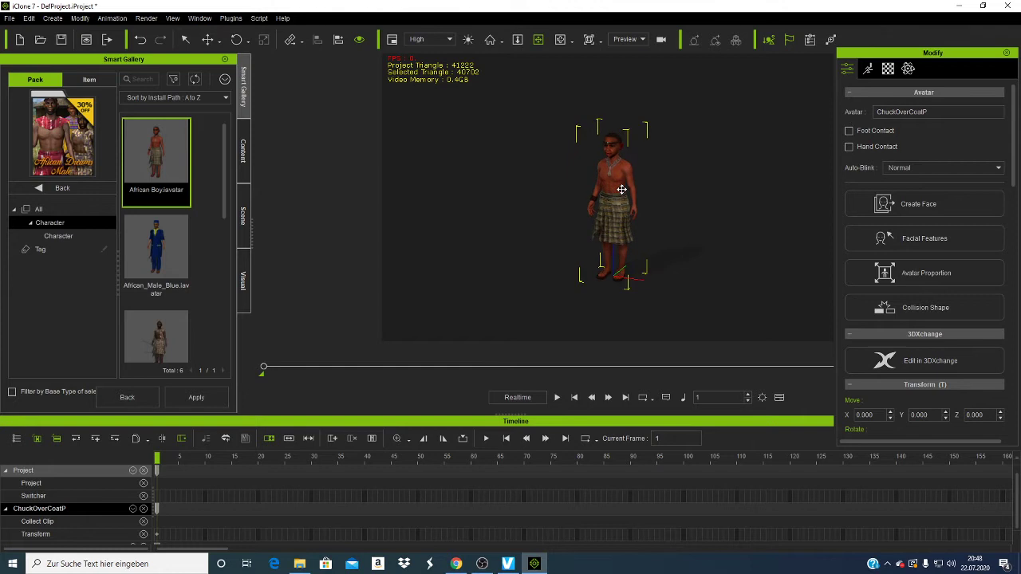
click(561, 41)
drag(609, 237, 461, 202)
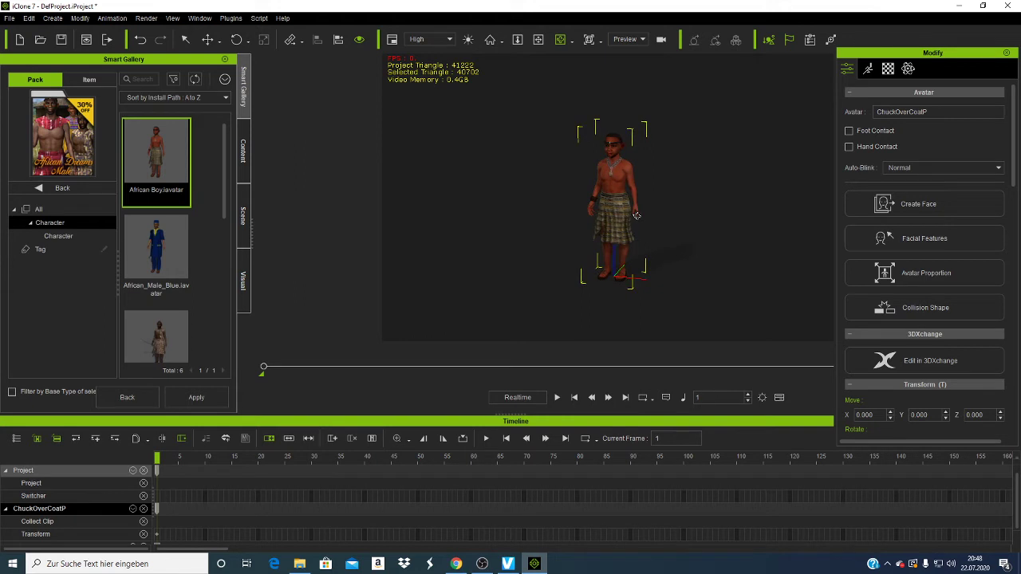
click(599, 44)
click(600, 44)
click(641, 40)
click(619, 39)
Step: Open Direct Puppet from the avatar's body motion tools and move its window clear of the avatar
scroll(987, 292, down, 3)
scroll(959, 266, up, 3)
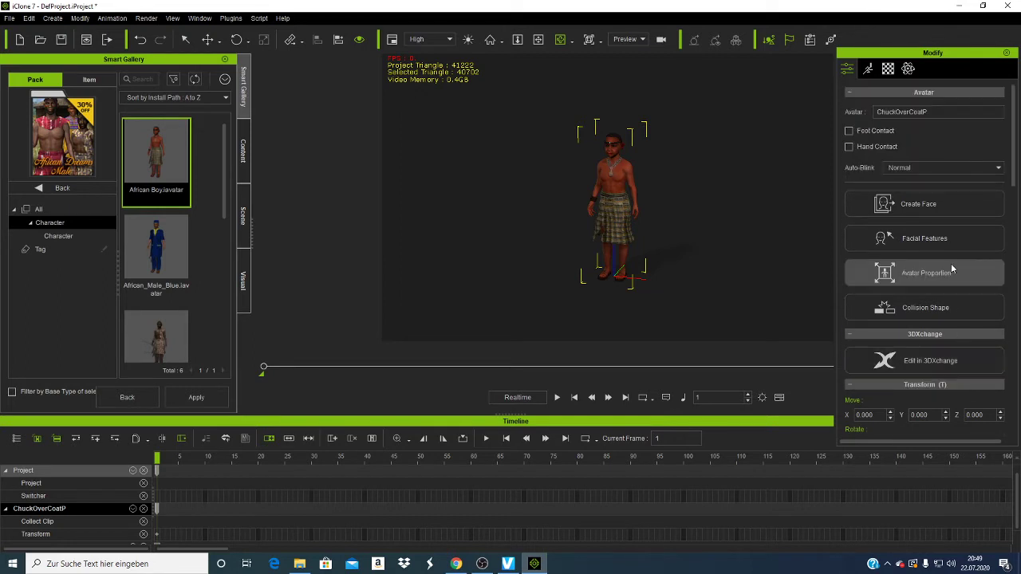
click(873, 76)
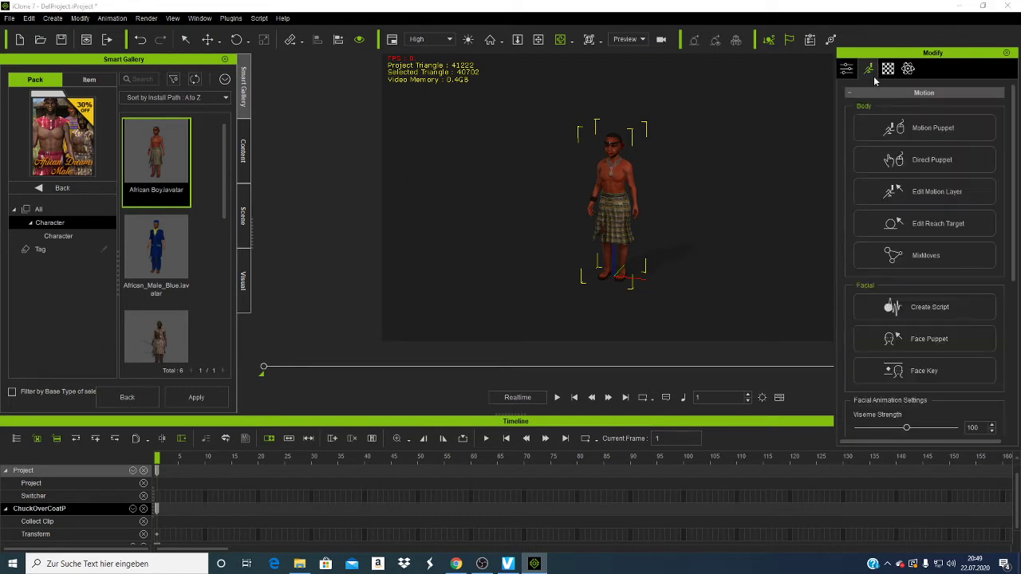
scroll(917, 160, down, 8)
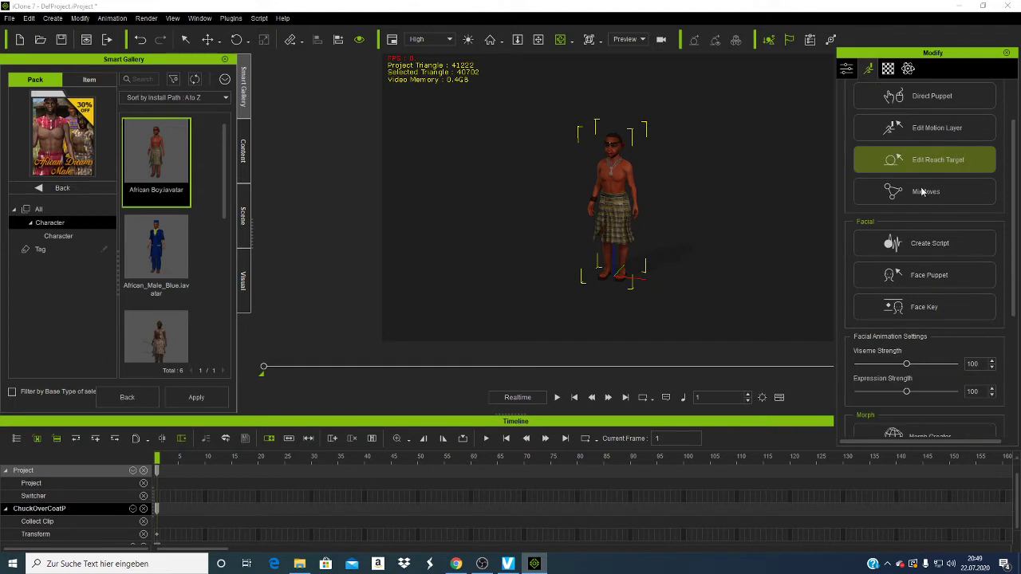
scroll(921, 188, up, 6)
scroll(921, 188, down, 6)
scroll(921, 188, up, 4)
scroll(921, 193, up, 4)
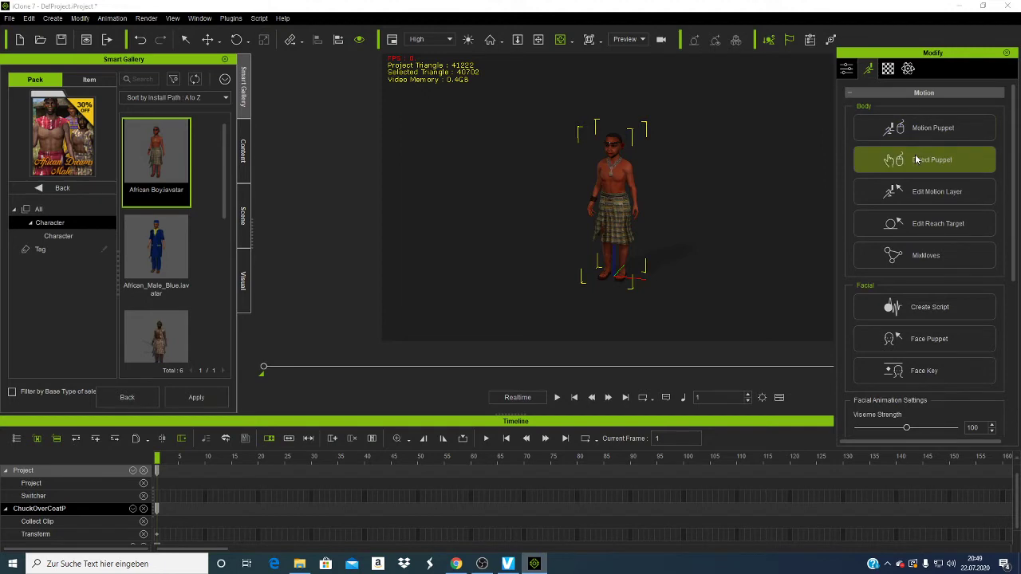
click(916, 160)
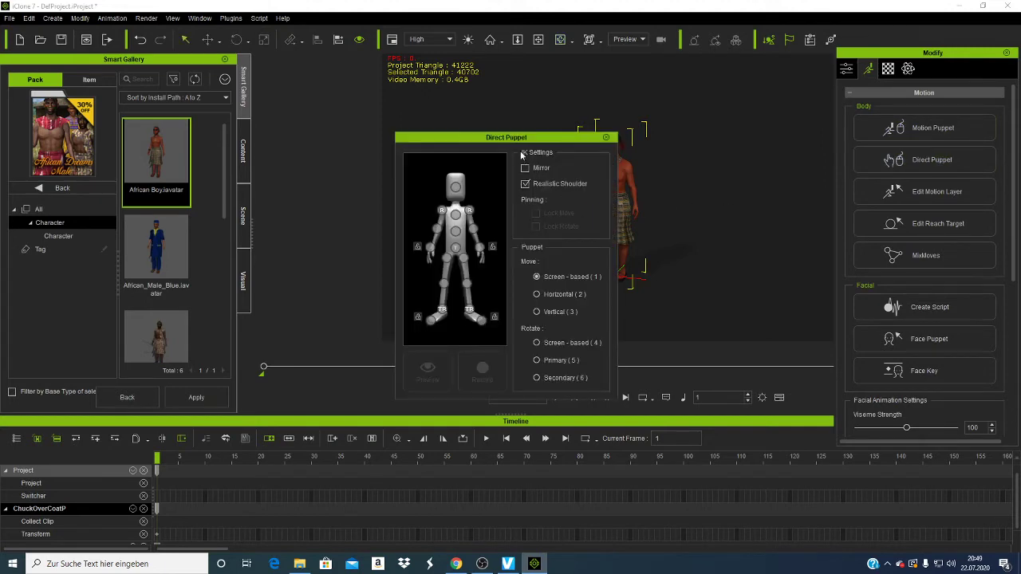
drag(515, 138, 384, 84)
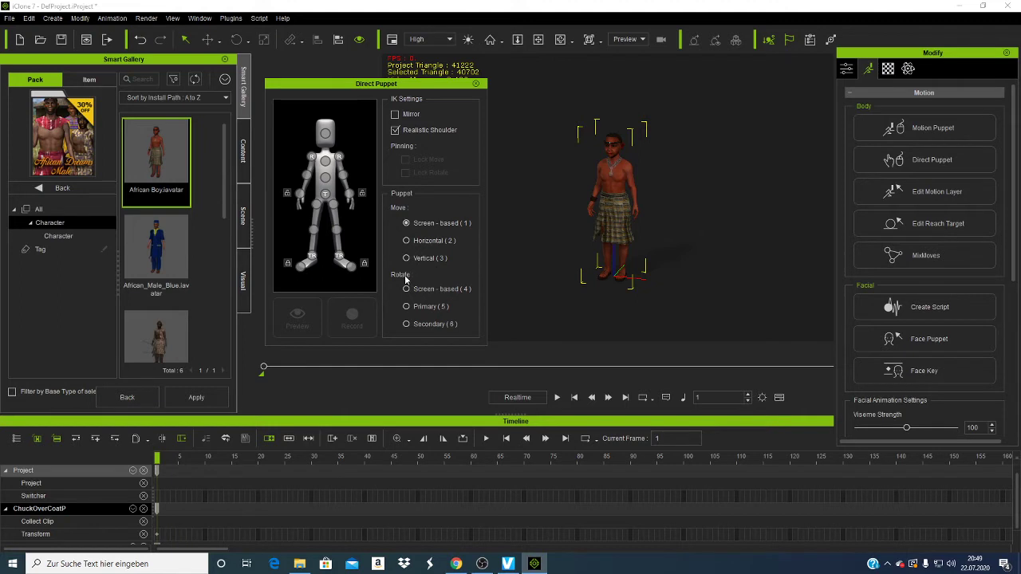
Step: Preview the avatar's left elbow moving in Direct Puppet with screen-based movement, and stop the preview
click(346, 175)
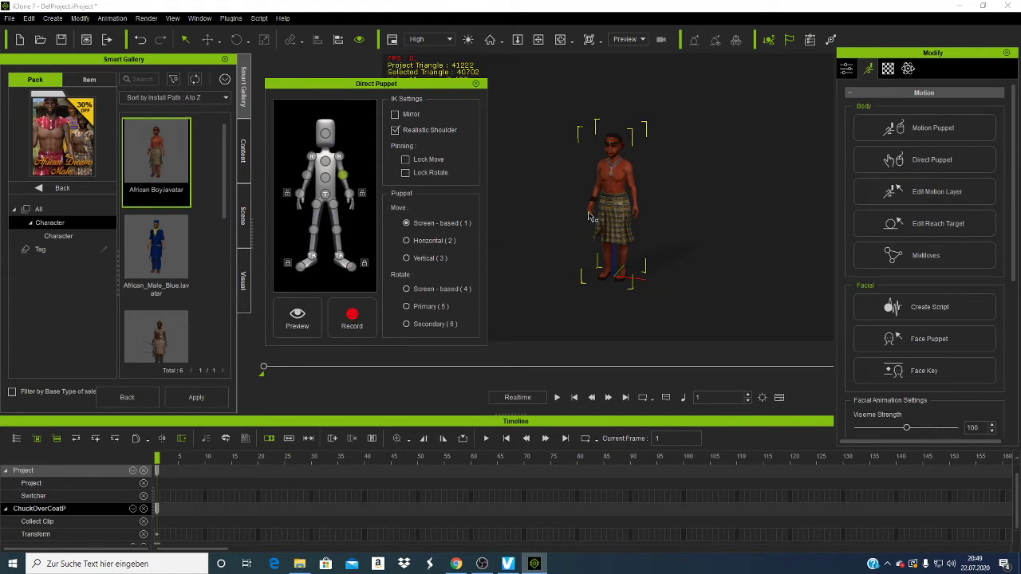
click(313, 322)
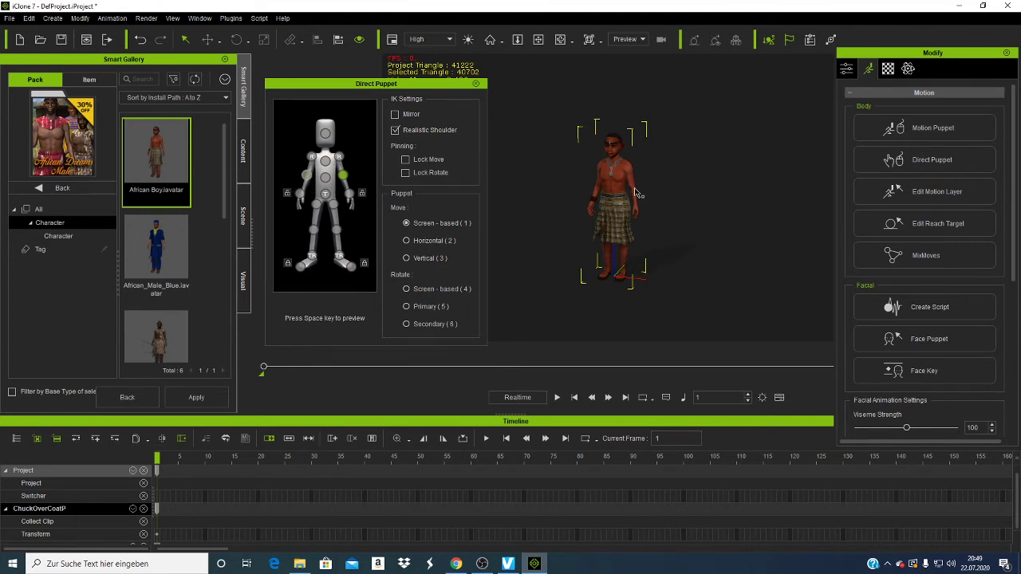
key(space)
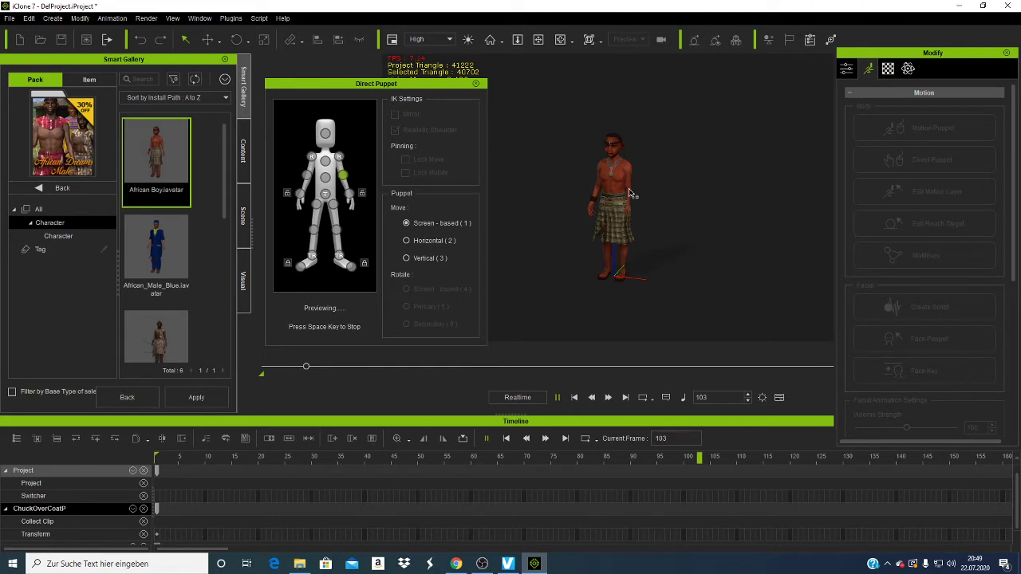
key(space)
Step: Select the left shoulder in Direct Puppet, toggle its Lock Move pinning and close the tool
click(340, 160)
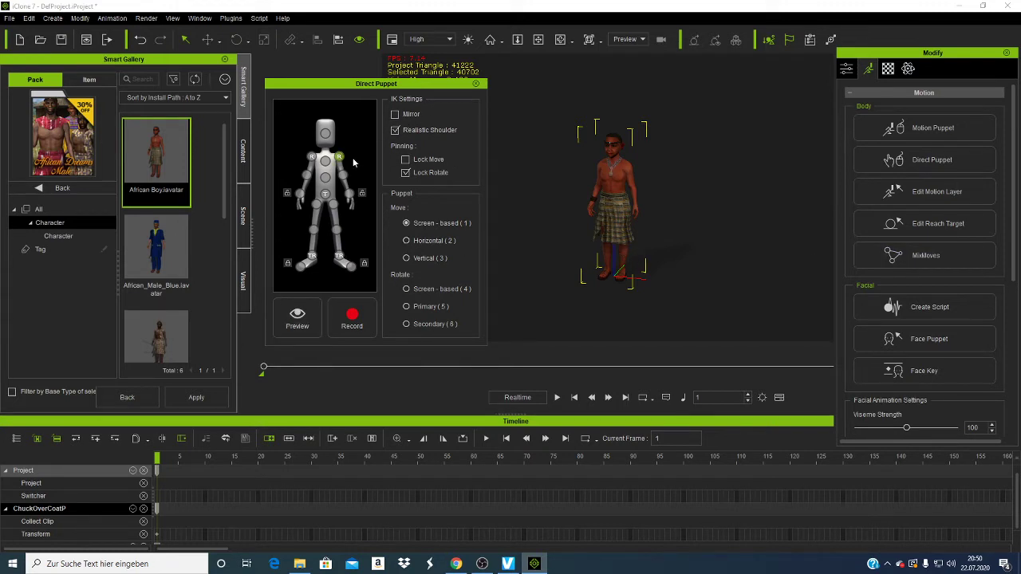
scroll(630, 206, up, 6)
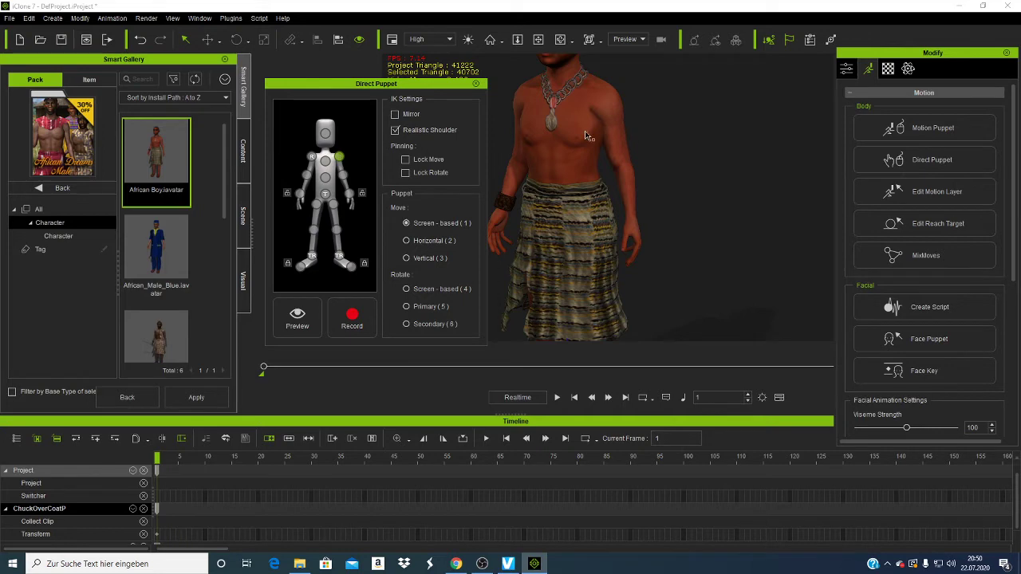
click(405, 160)
click(476, 84)
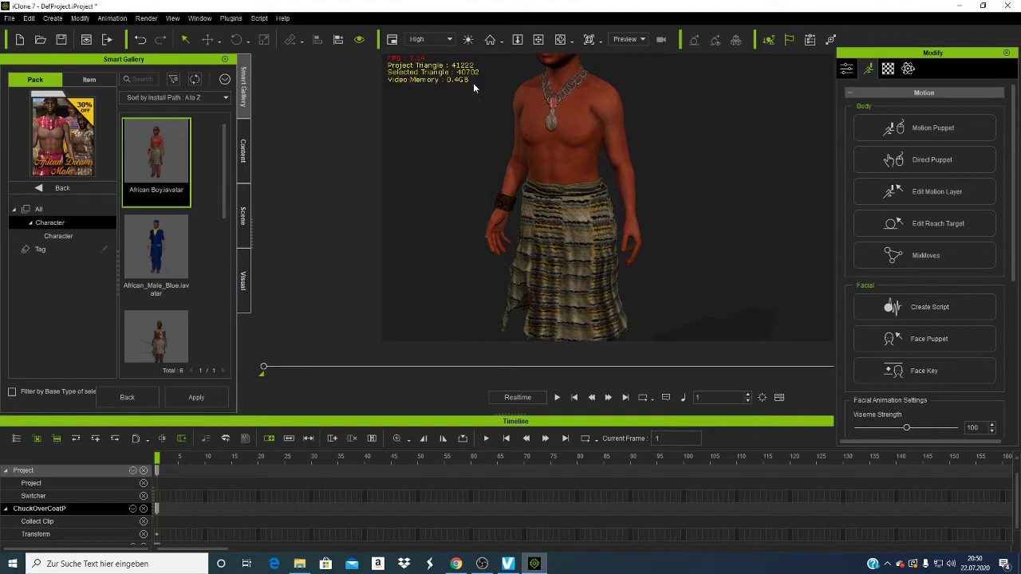
Step: Preview the 02_Laugh motion from the Mood set on the avatar in Motion Puppet and close the tool
click(958, 126)
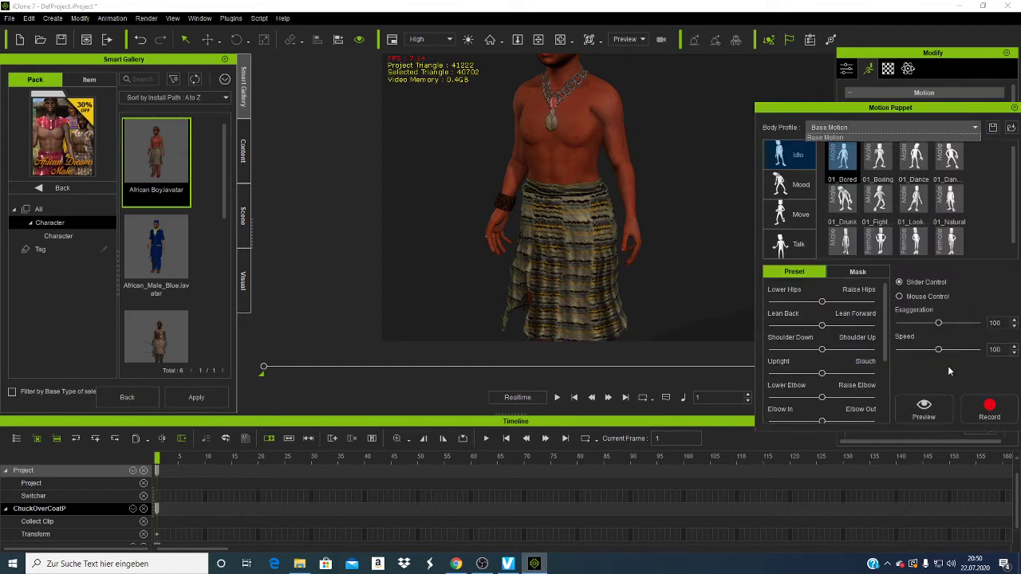
click(801, 191)
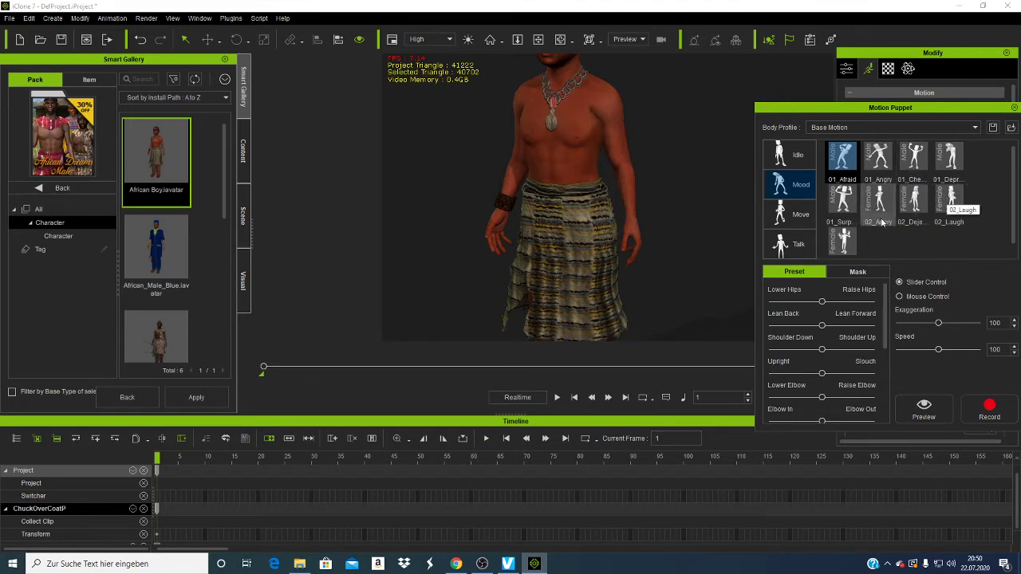
click(950, 209)
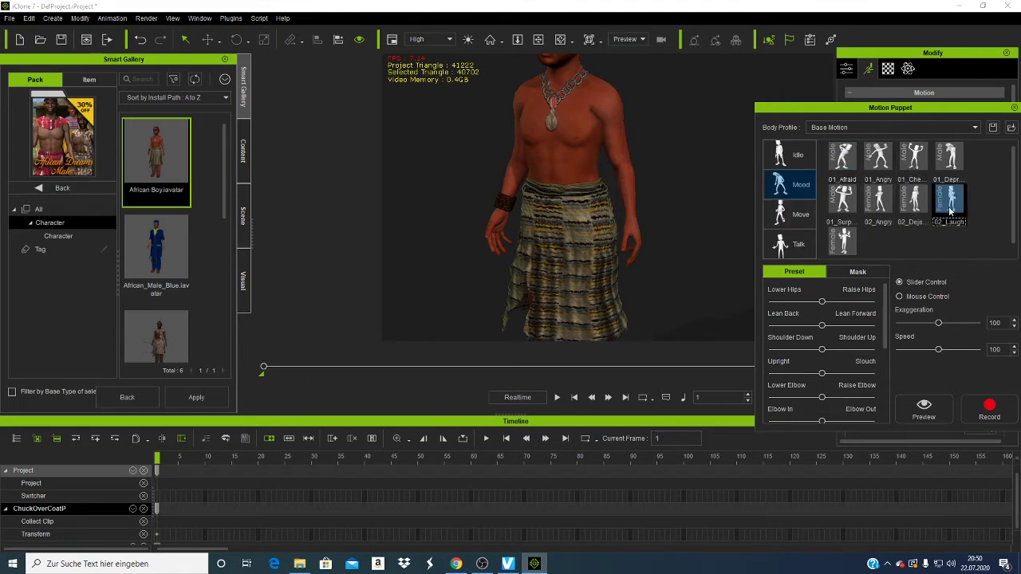
click(539, 40)
drag(570, 140, 581, 192)
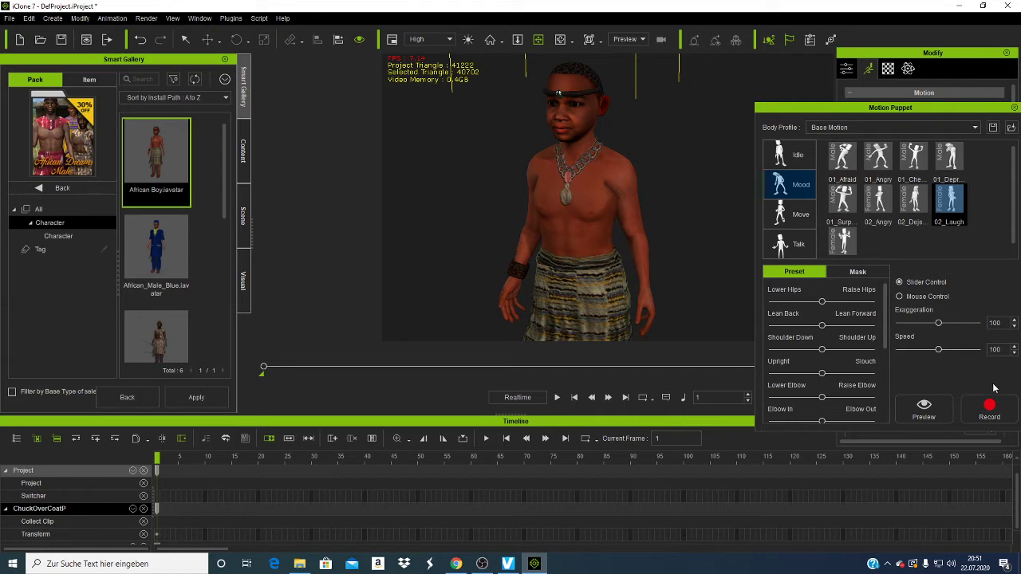
click(927, 423)
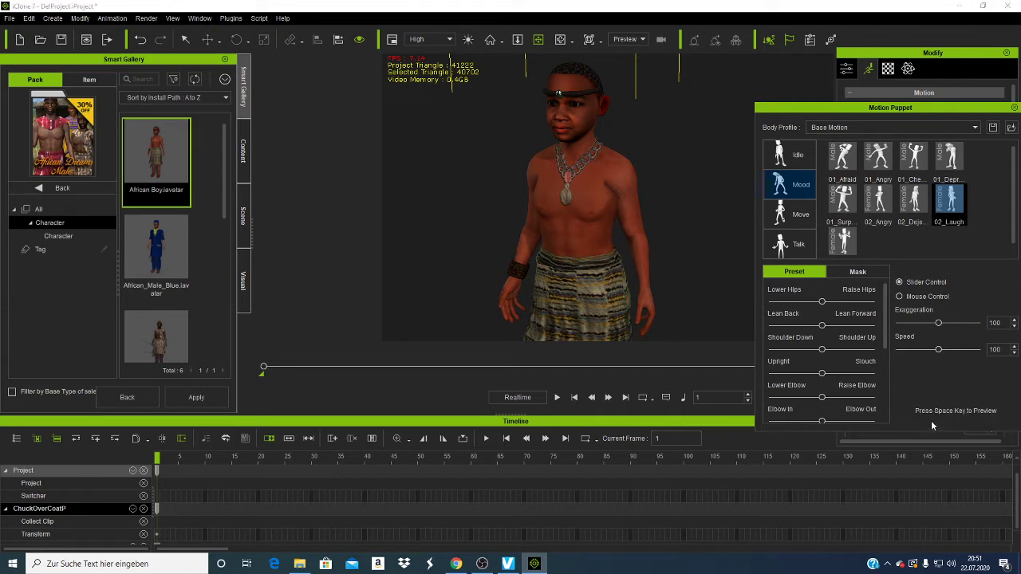
key(space)
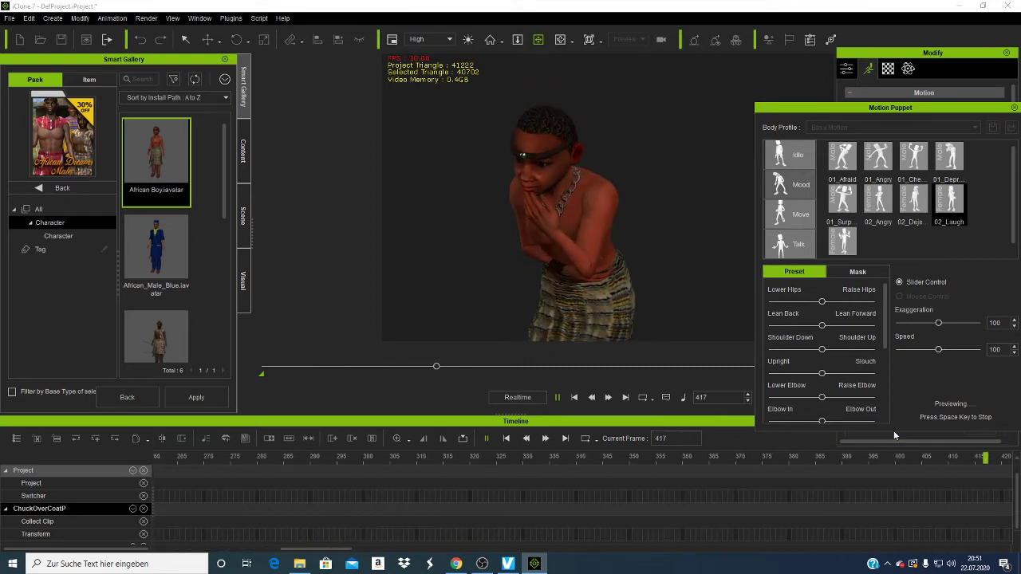
key(space)
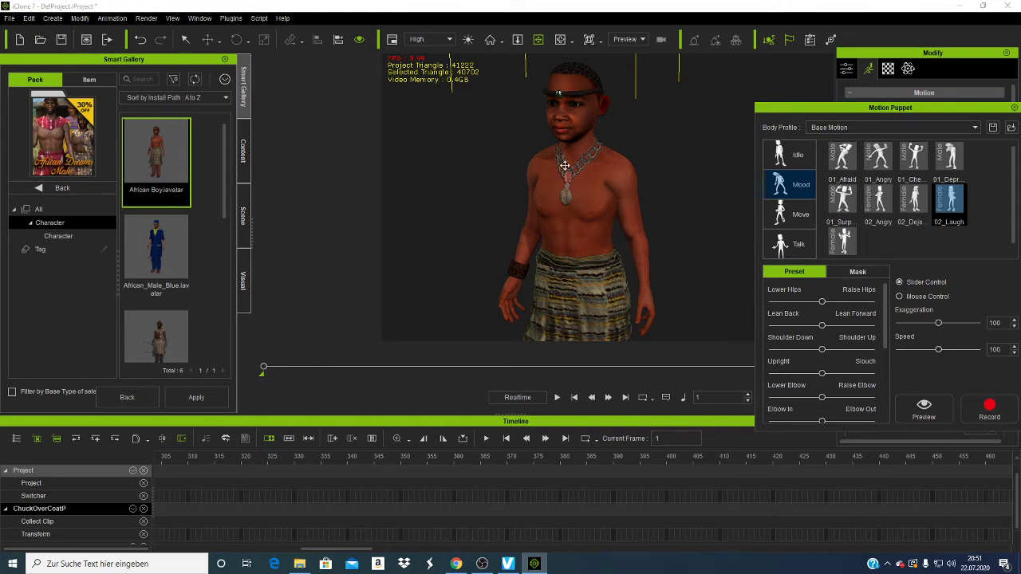
click(1014, 108)
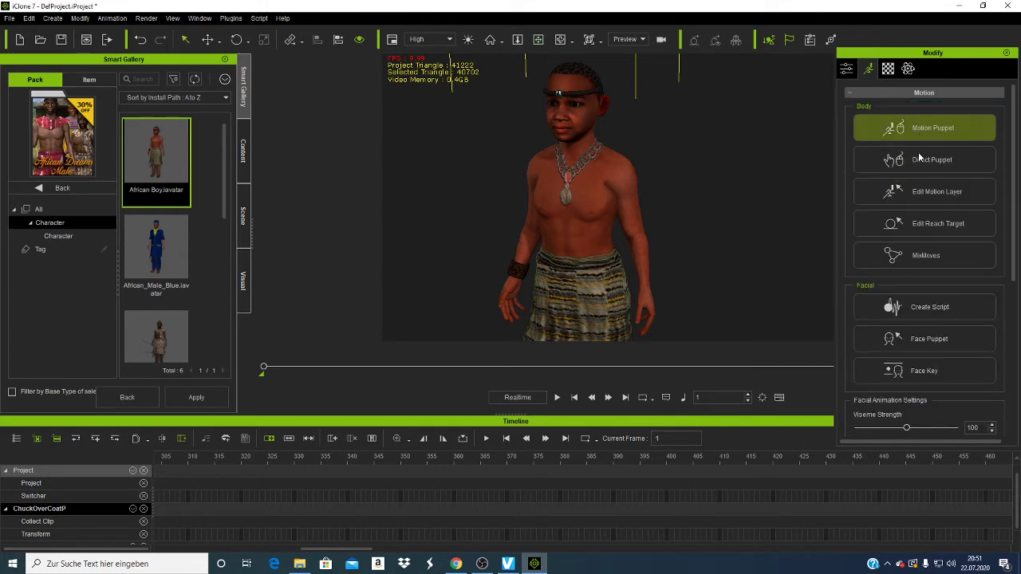
Step: Look over Edit Motion Layer with the left forearm bone selected and the Reach Target settings, closing both tools
click(929, 191)
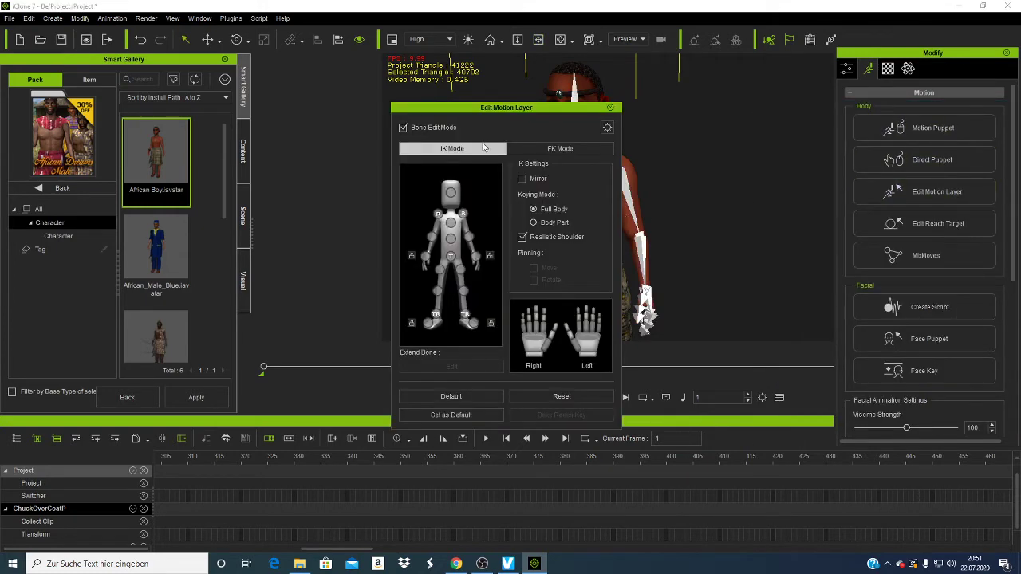
drag(526, 110, 403, 90)
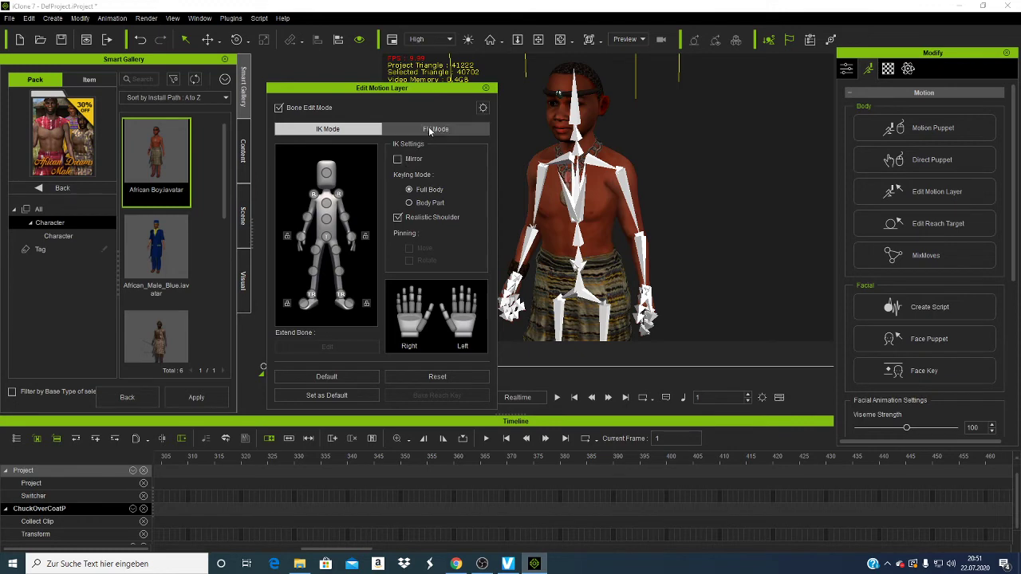
click(645, 240)
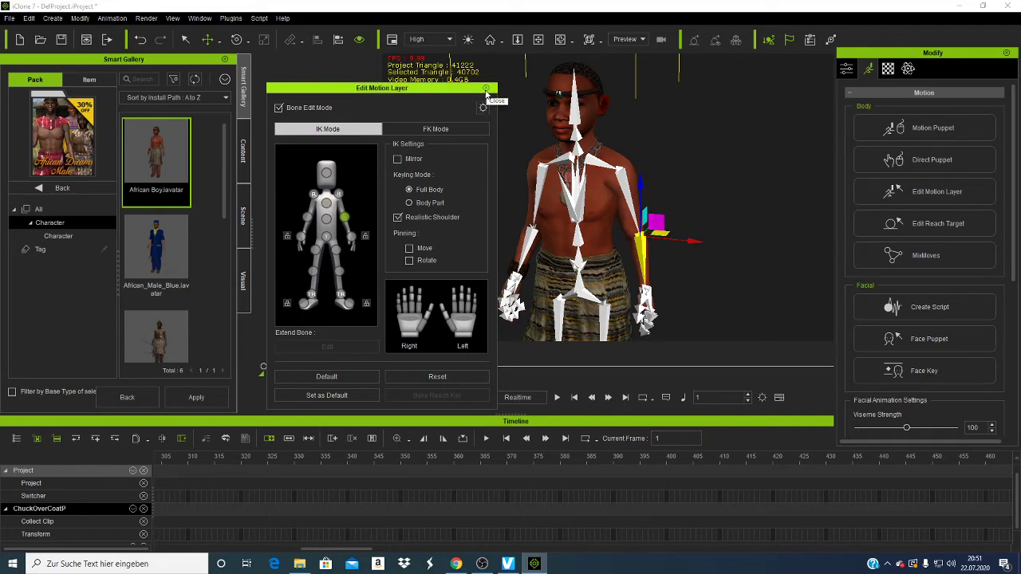
click(486, 89)
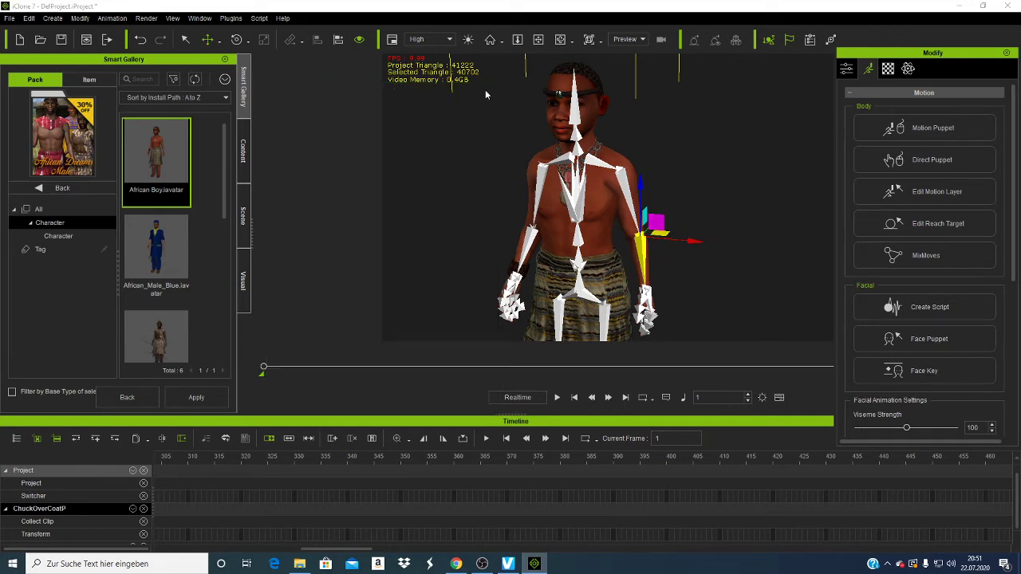
click(926, 227)
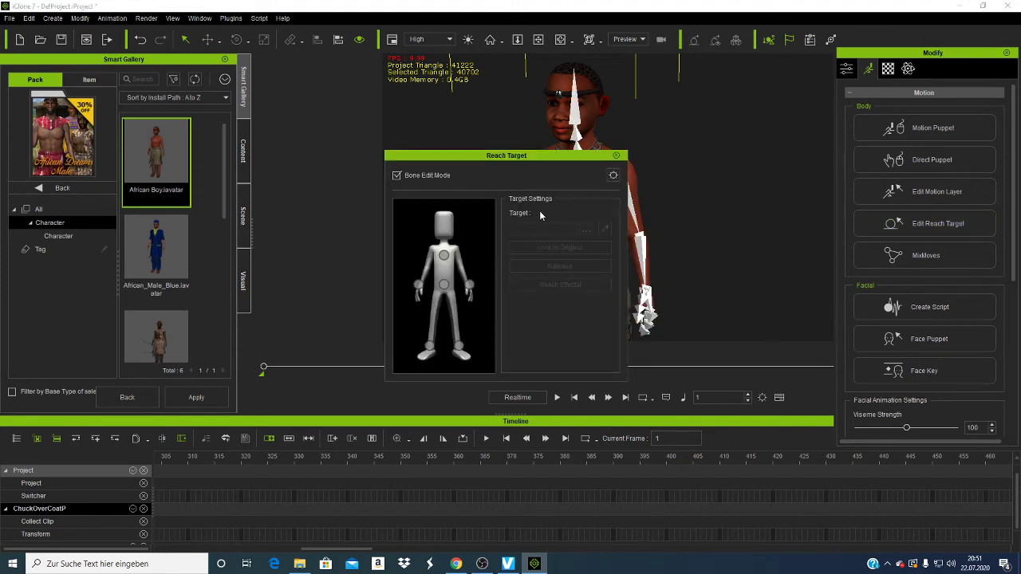
click(617, 155)
Step: Apply the mirrored fetal position from the Lie_Ground group of the 00_Female (CC) MixMoves profile to the avatar and close the motion list
click(881, 255)
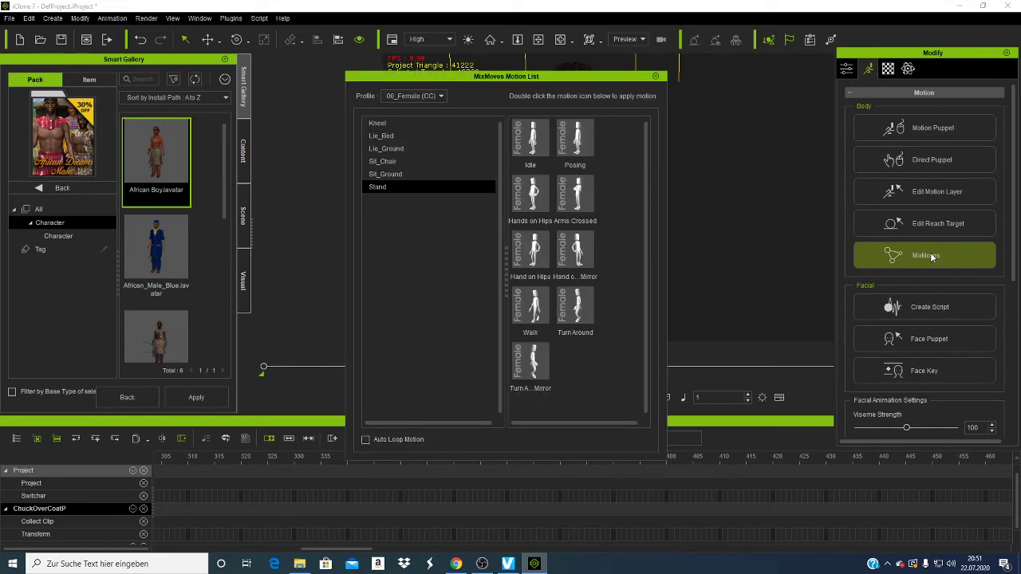
drag(546, 84, 954, 114)
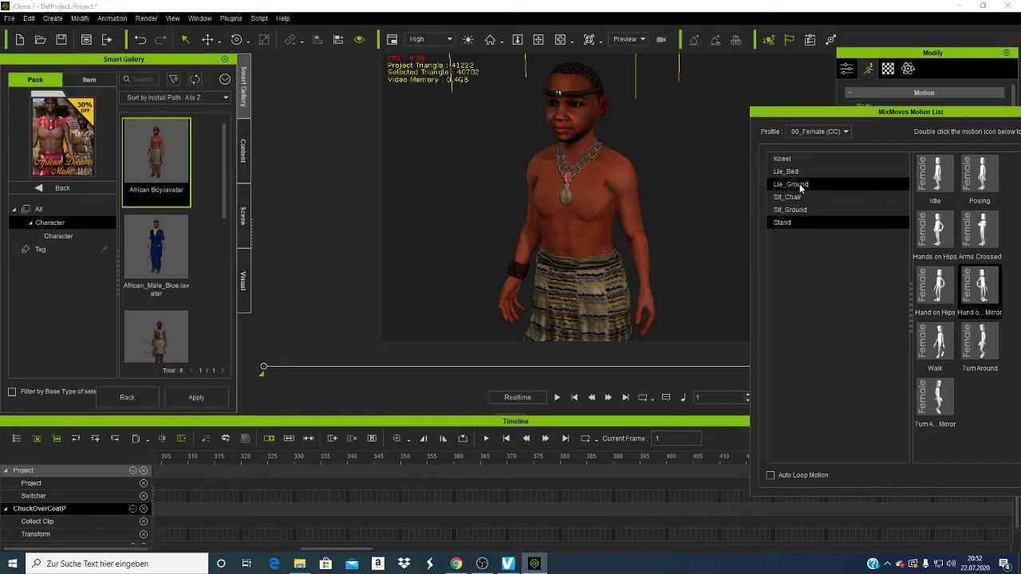
scroll(577, 145, down, 5)
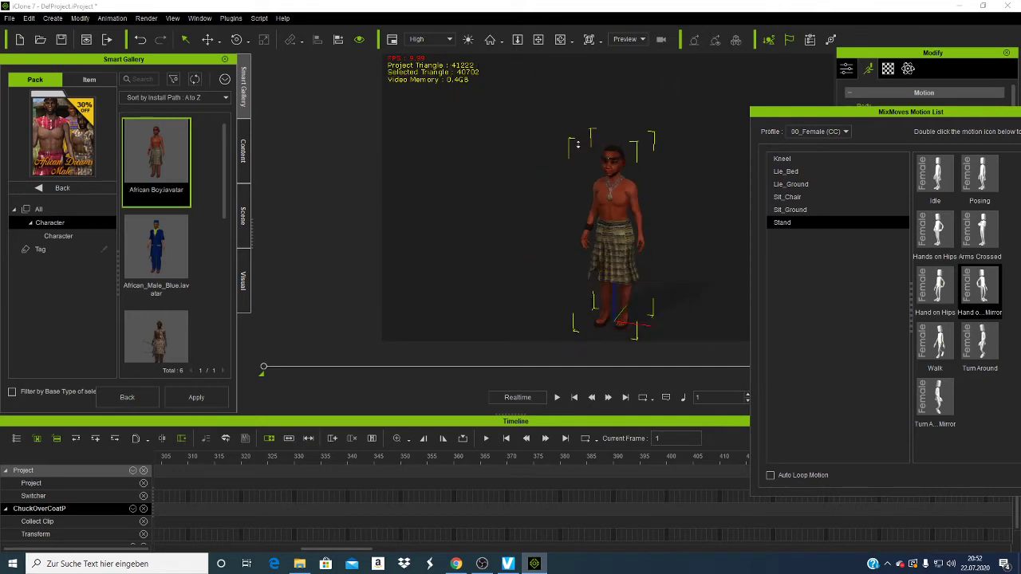
scroll(577, 145, down, 2)
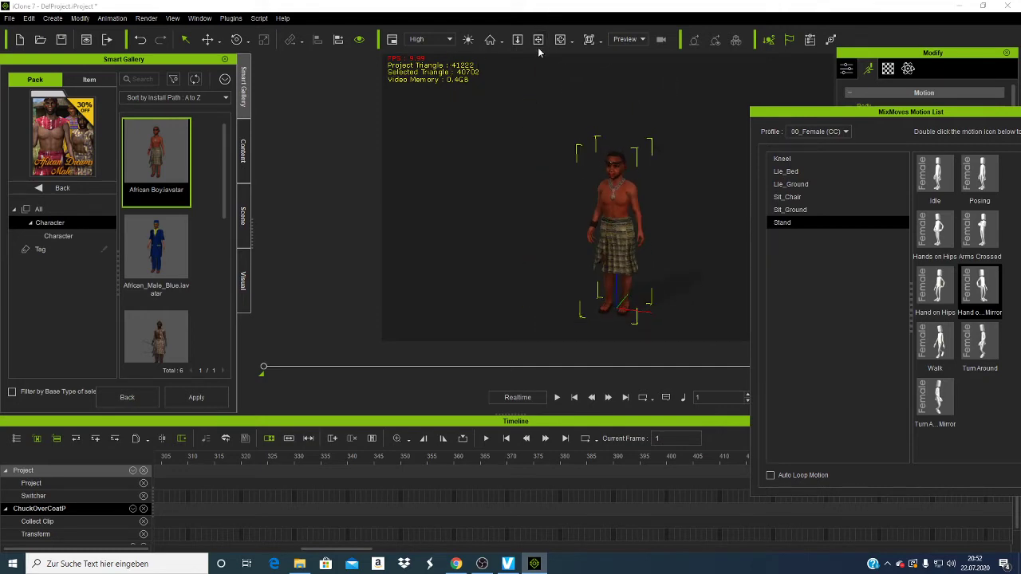
click(539, 40)
drag(623, 241, 602, 209)
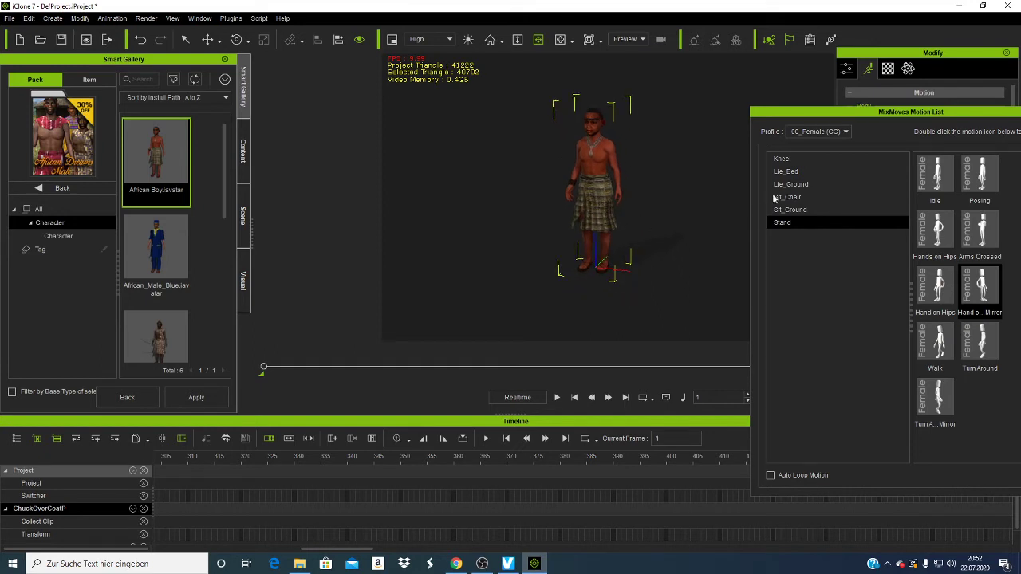
click(802, 186)
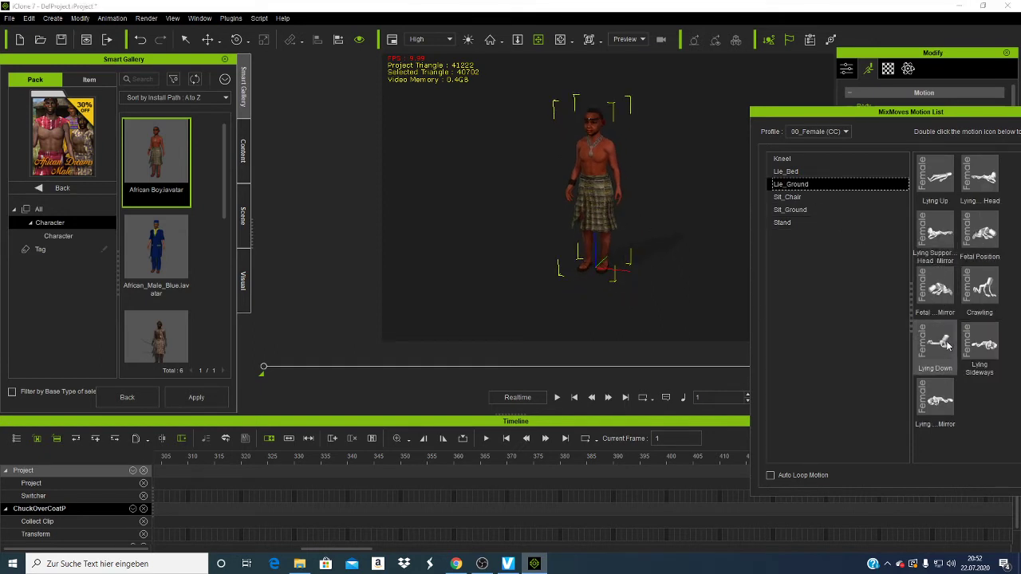
double_click(940, 297)
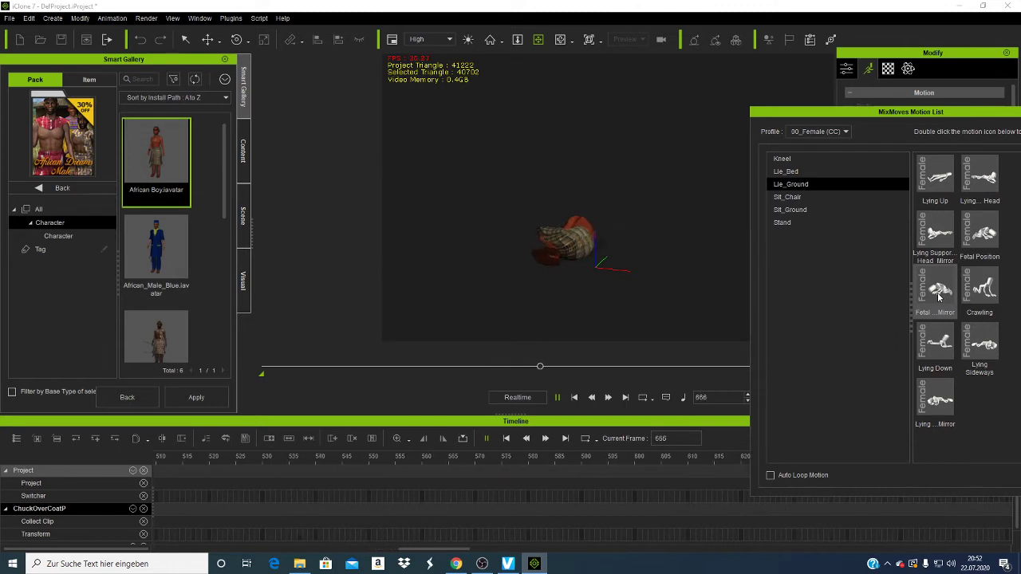
click(939, 297)
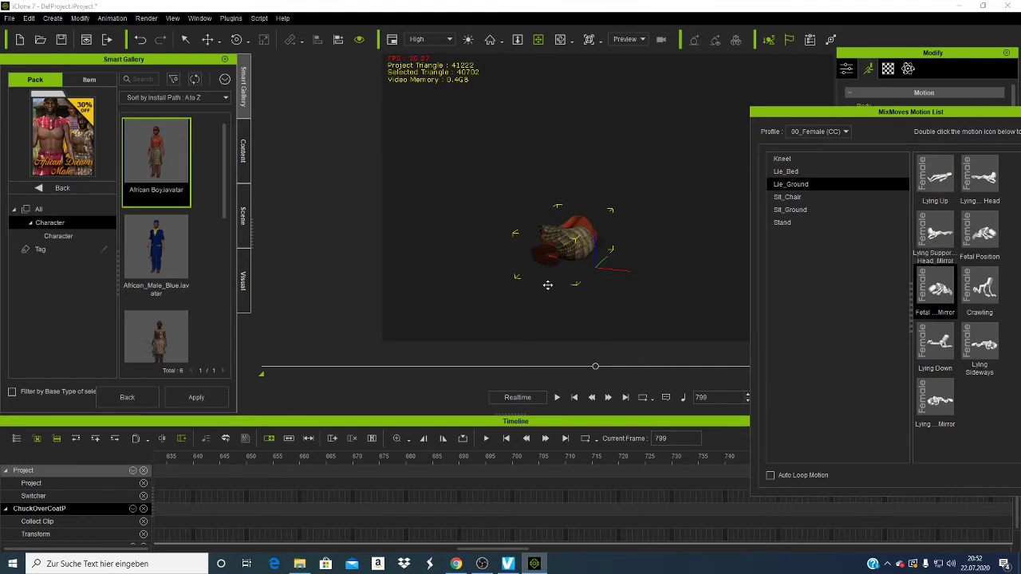
drag(924, 113, 874, 117)
click(946, 109)
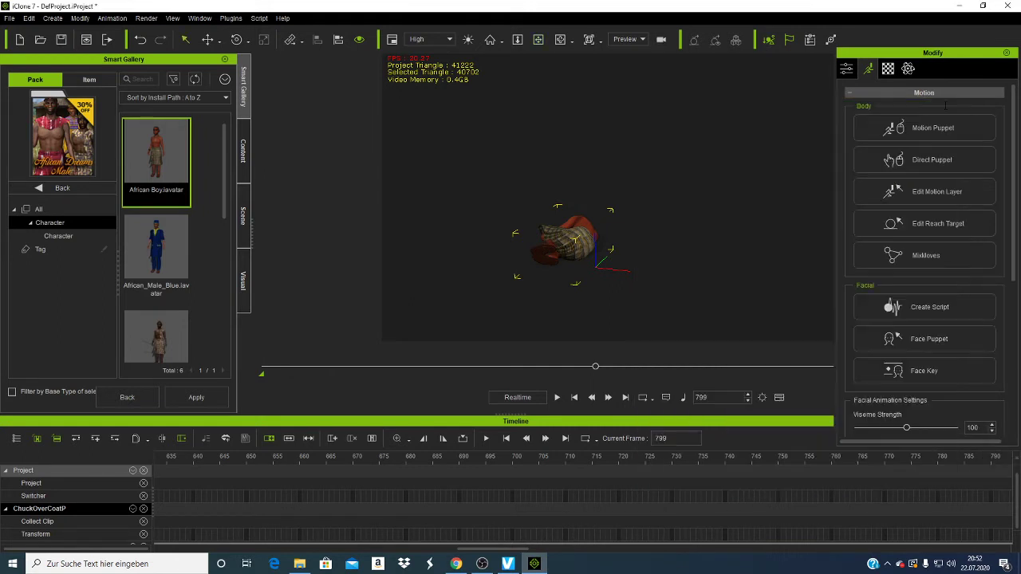
Step: Play the avatar's animation from the first frame and return the playhead to the start
scroll(961, 315, down, 2)
scroll(940, 325, up, 5)
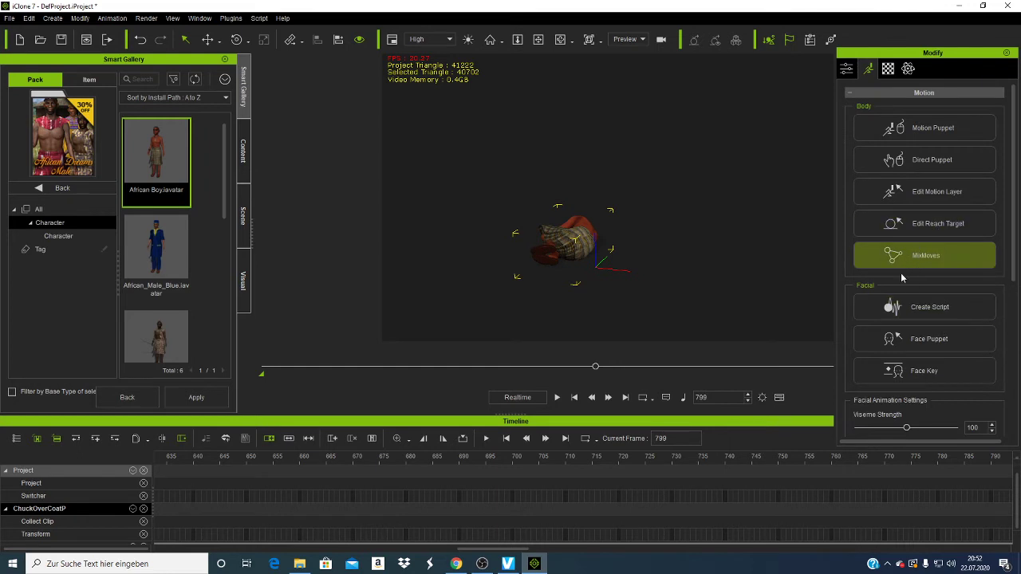
drag(598, 370, 263, 366)
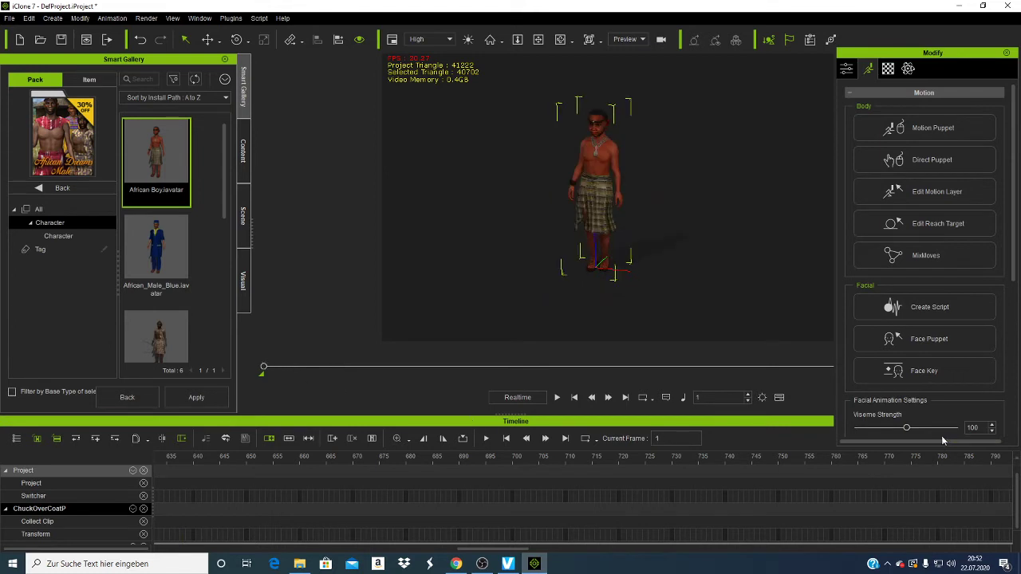
click(560, 398)
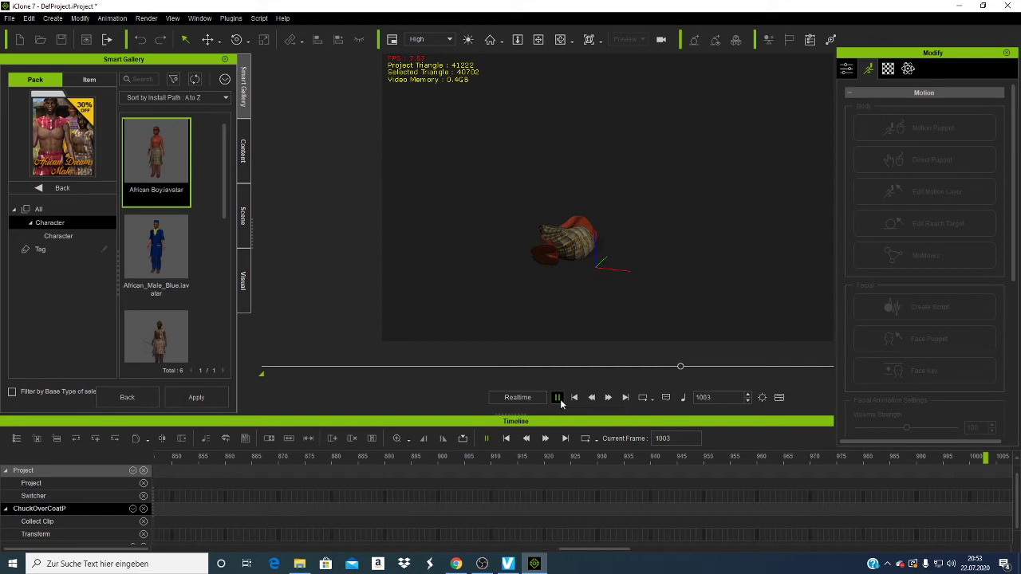
click(575, 397)
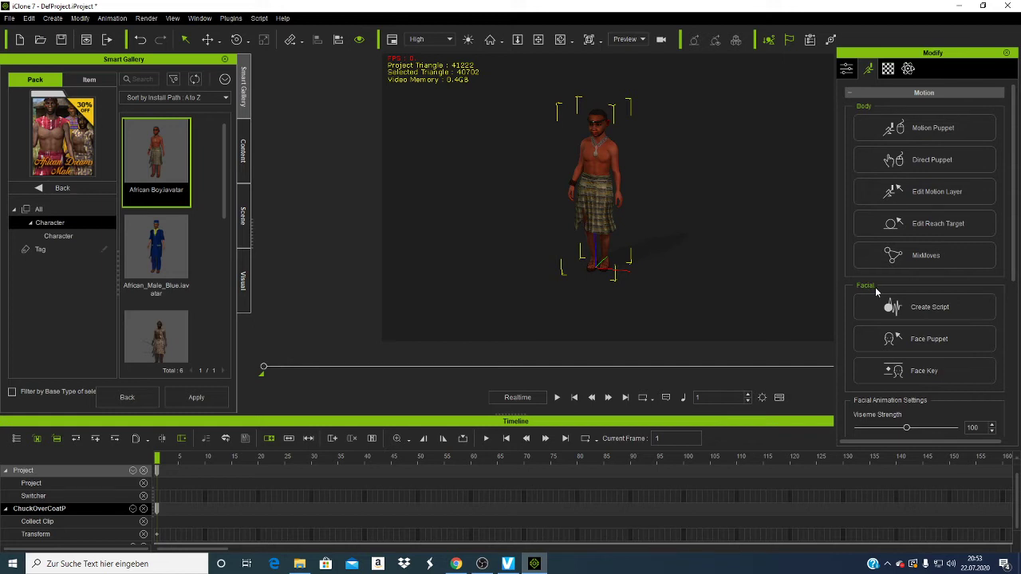
Step: Start a facial Create Script for the avatar with Record Voice as the voice source
scroll(943, 295, down, 2)
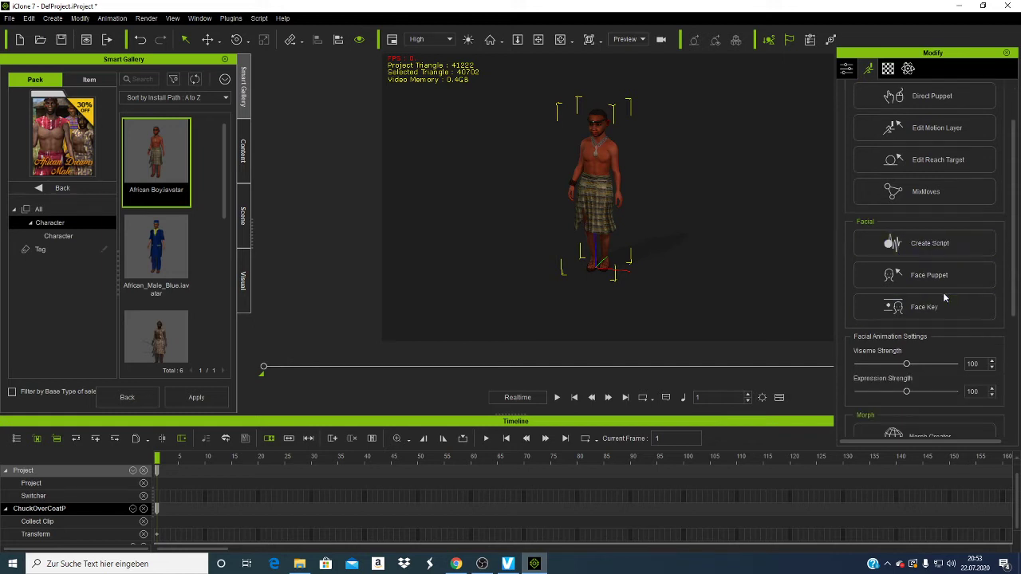
click(933, 251)
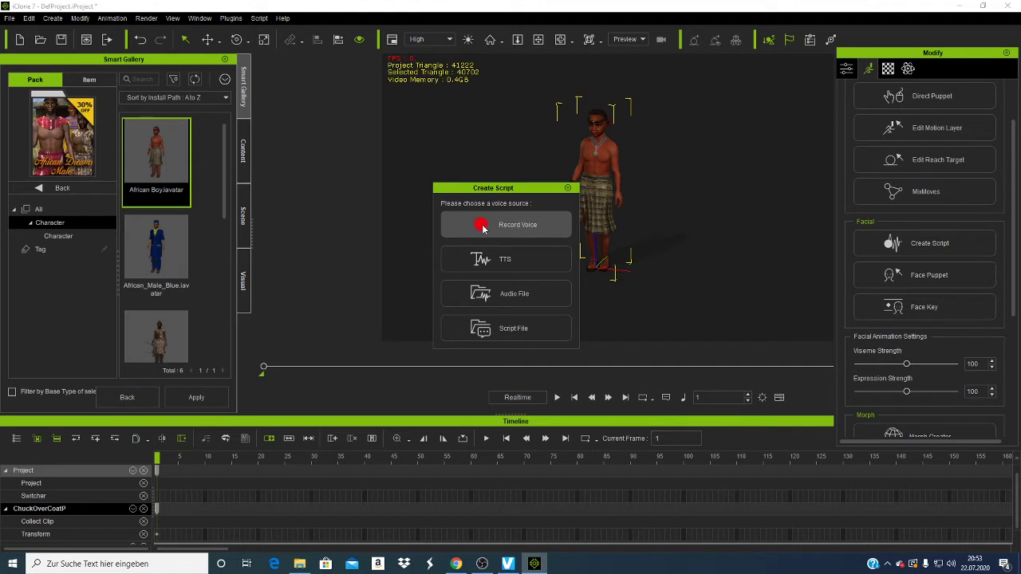
click(482, 227)
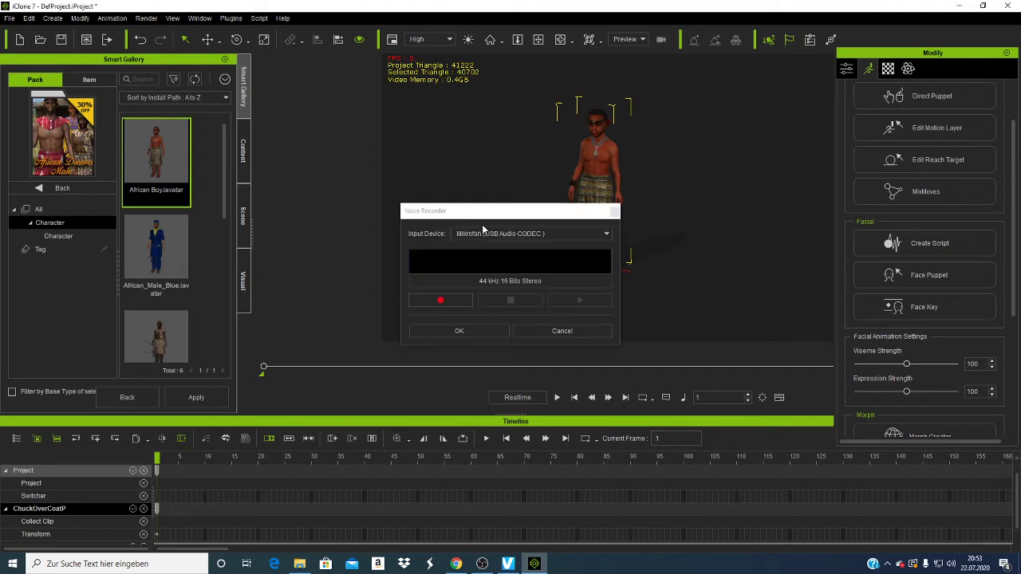
Step: Record a voice clip of about 4 seconds in the Voice Recorder and accept it for the avatar's facial script
click(451, 303)
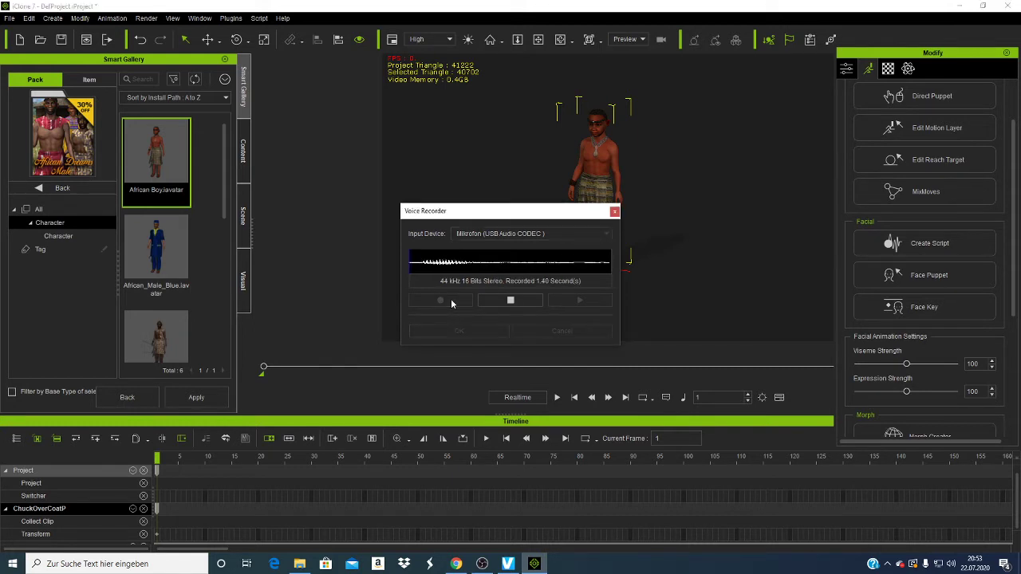
click(498, 303)
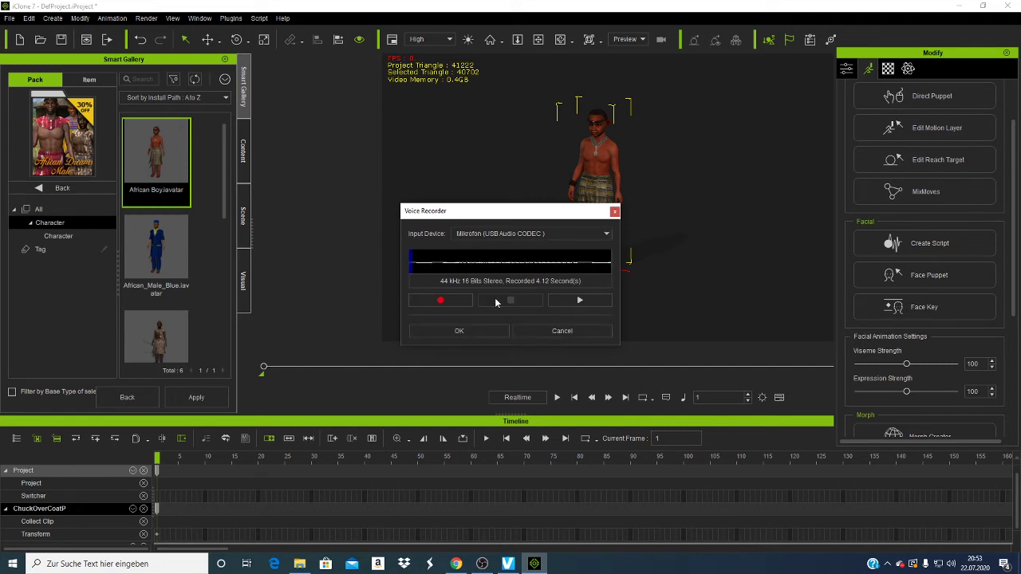
click(460, 331)
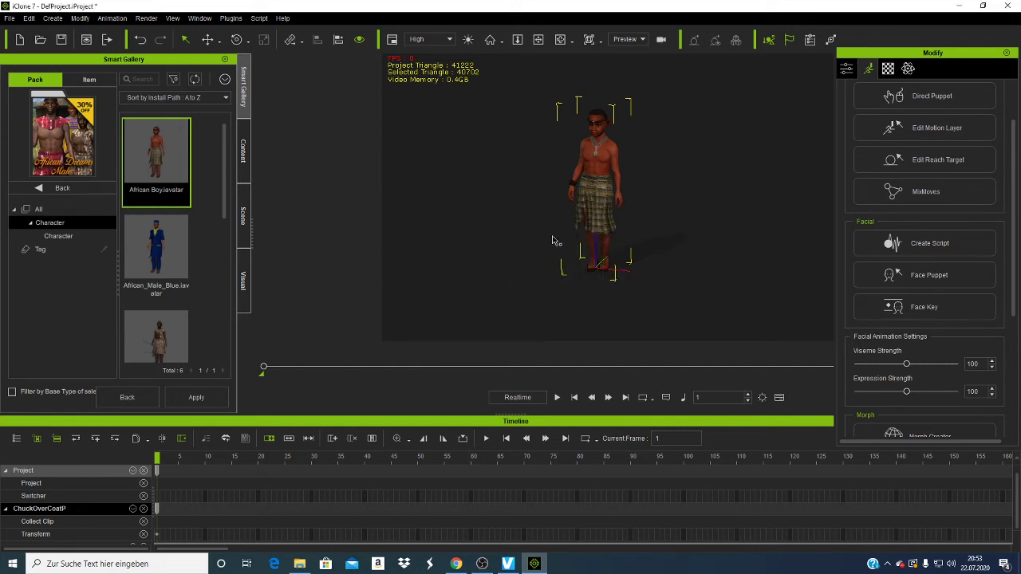
Step: Play the avatar's motion together with the recorded voice clip, stop it and return to the first frame
click(560, 398)
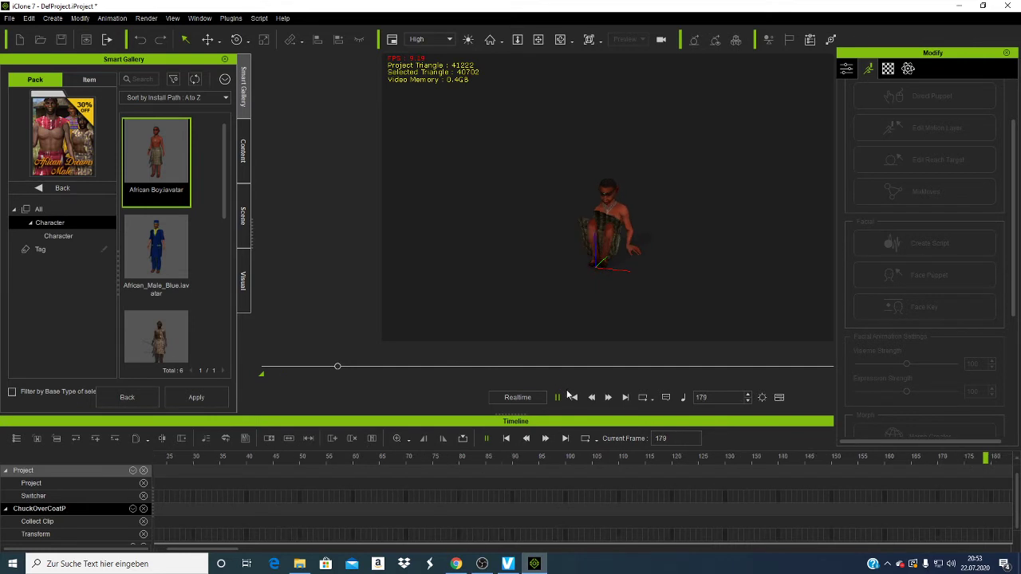
click(558, 397)
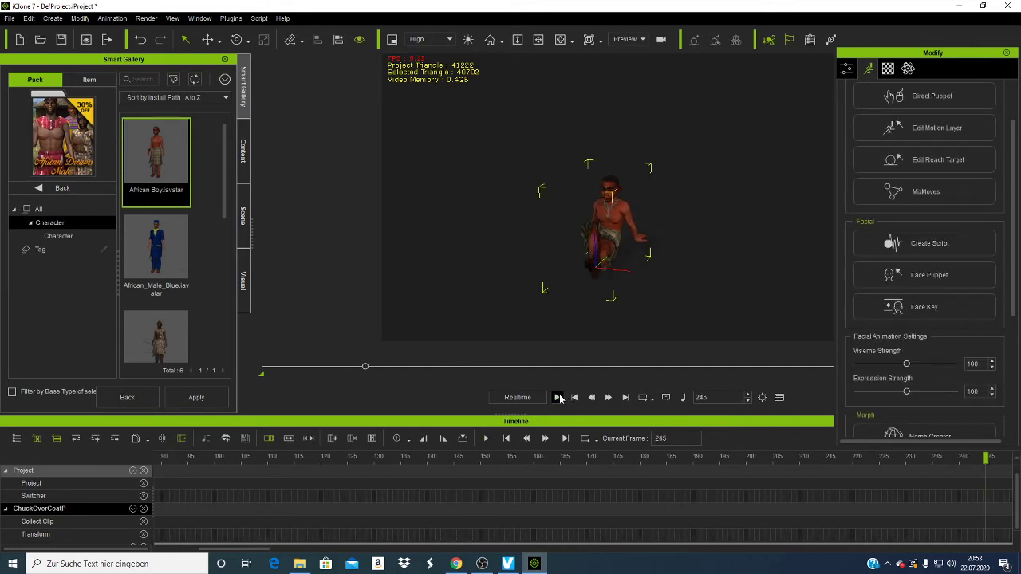
click(575, 397)
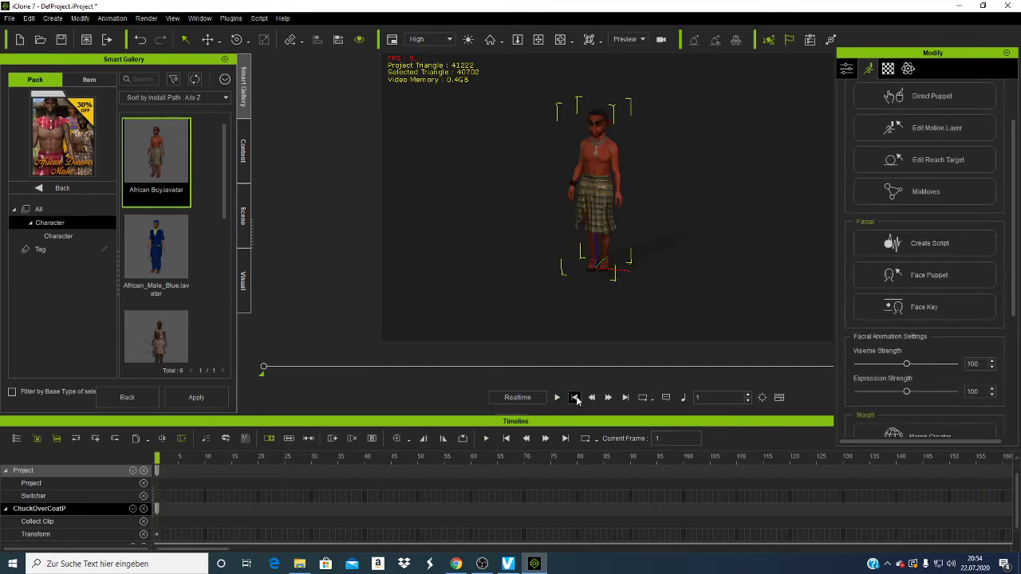
Step: Replay the animation with the avatar's face and upper body in close view and return to the first frame
scroll(578, 164, up, 6)
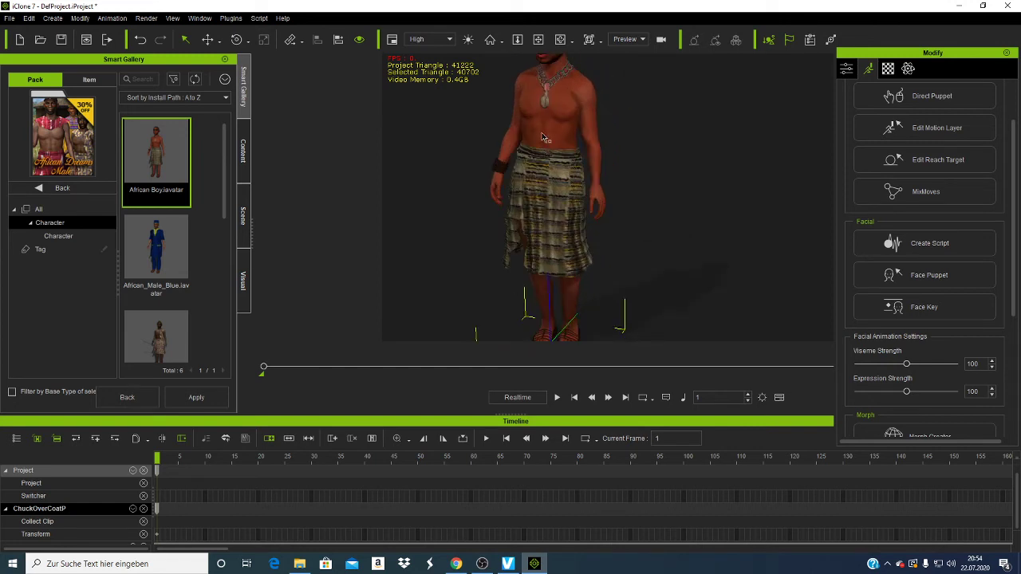
click(539, 40)
drag(551, 123, 591, 218)
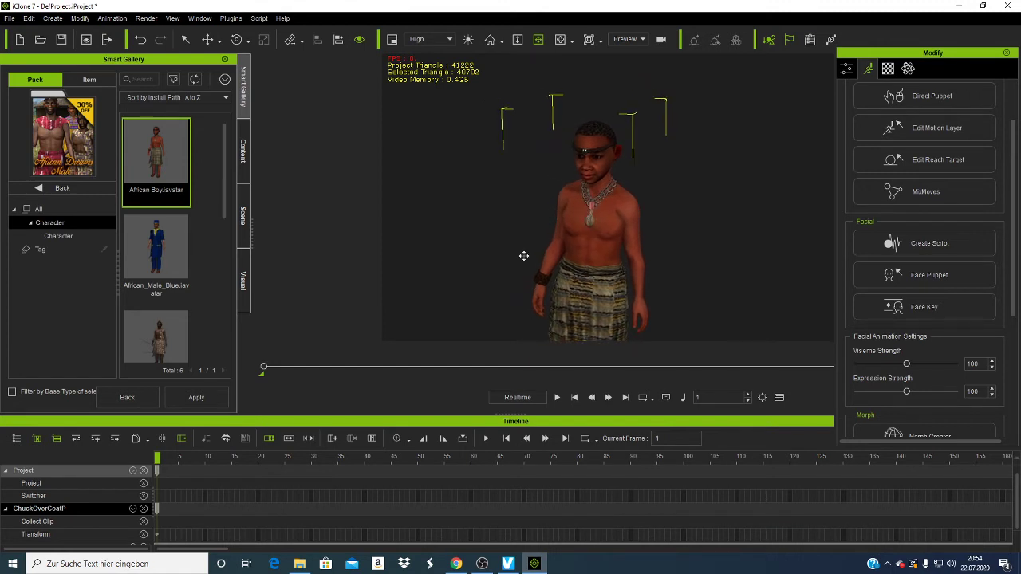
click(556, 398)
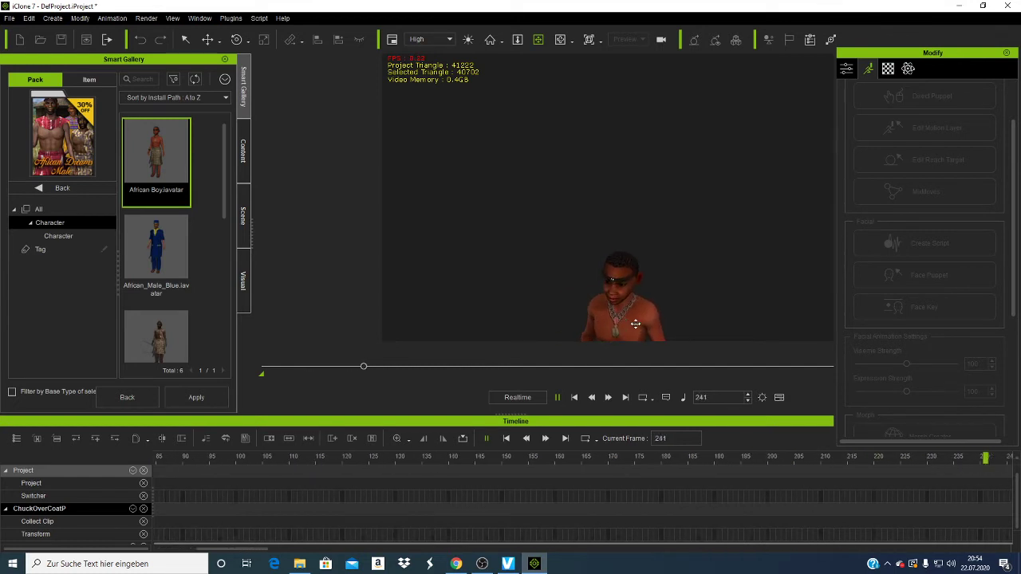
click(574, 397)
drag(588, 240, 605, 223)
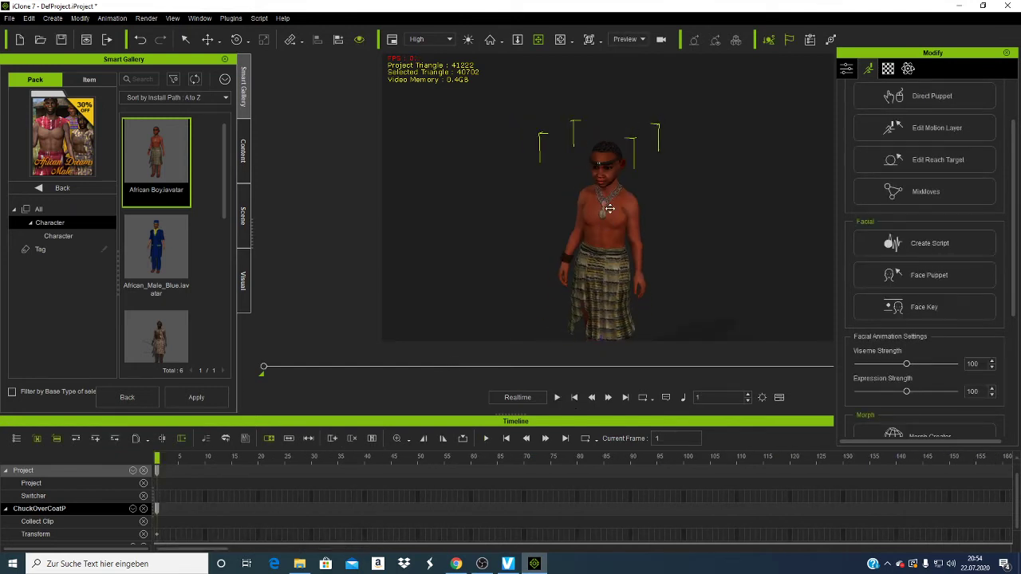
Step: Apply Remove Object Animation to the avatar in the viewport
right_click(612, 210)
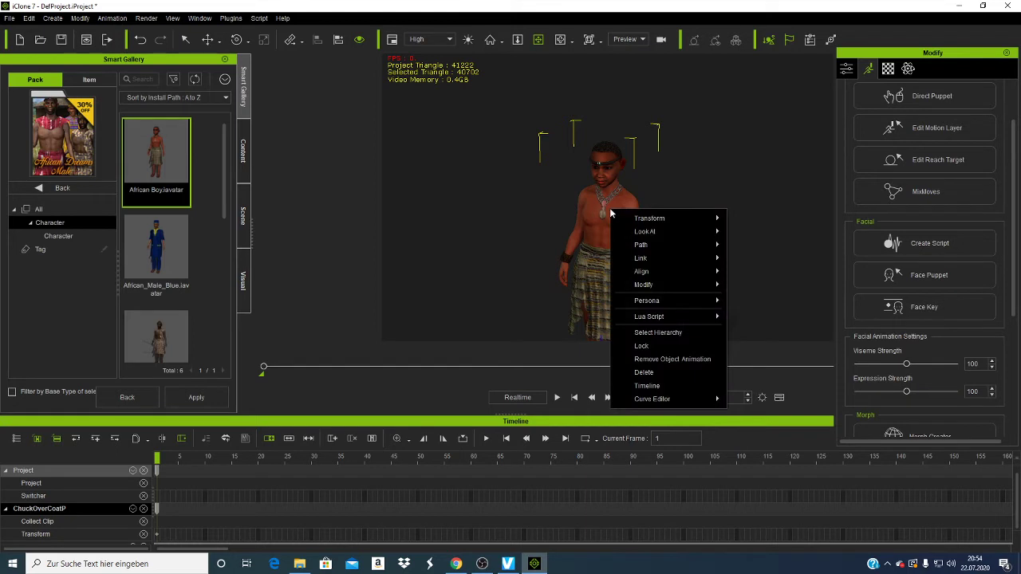
click(650, 363)
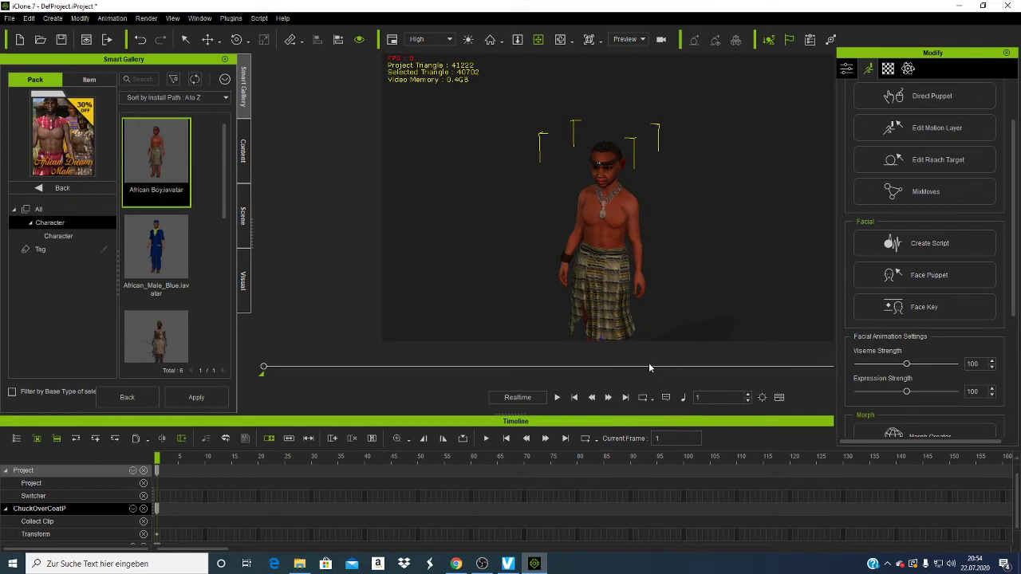
scroll(609, 273, down, 5)
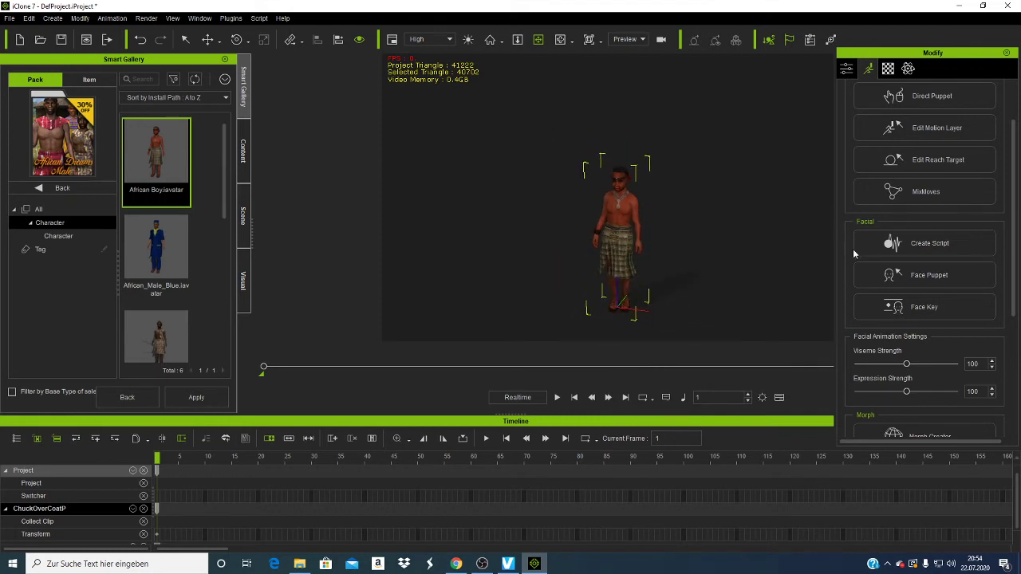
Step: Look over the Face Key tool's Muscle page for the avatar, dismissing the Facial System notices, and close the tool
click(937, 277)
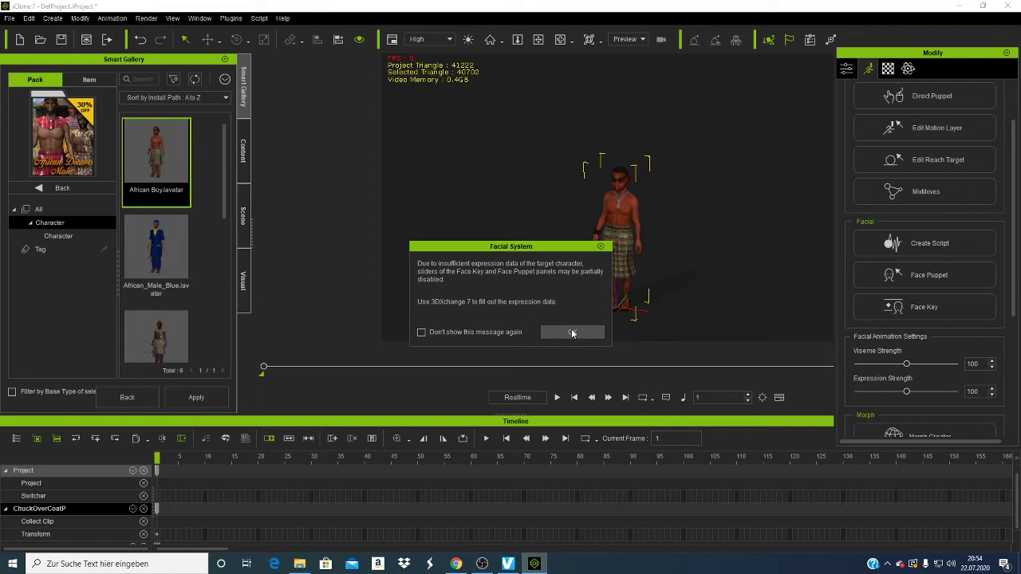
click(572, 333)
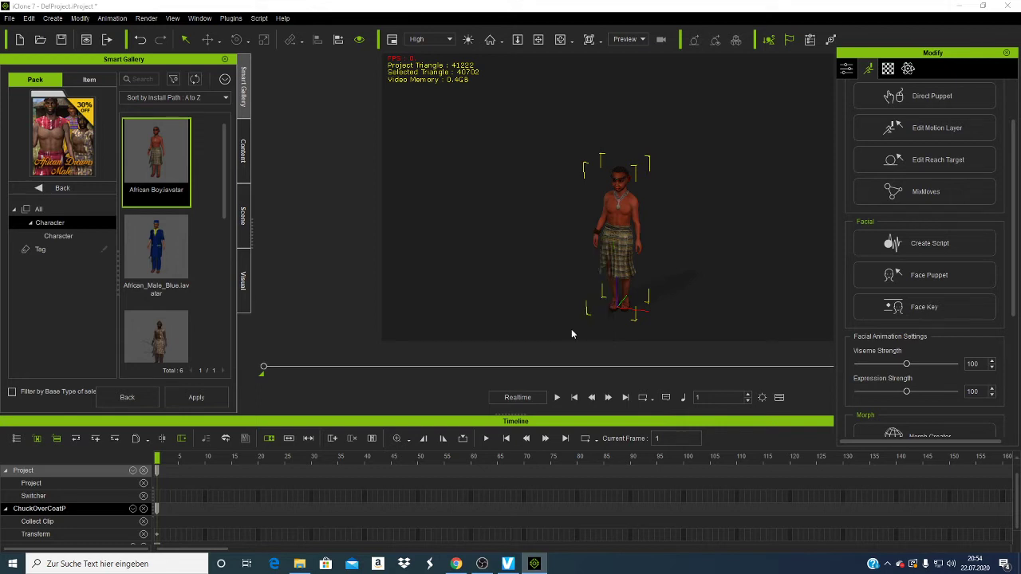
click(943, 312)
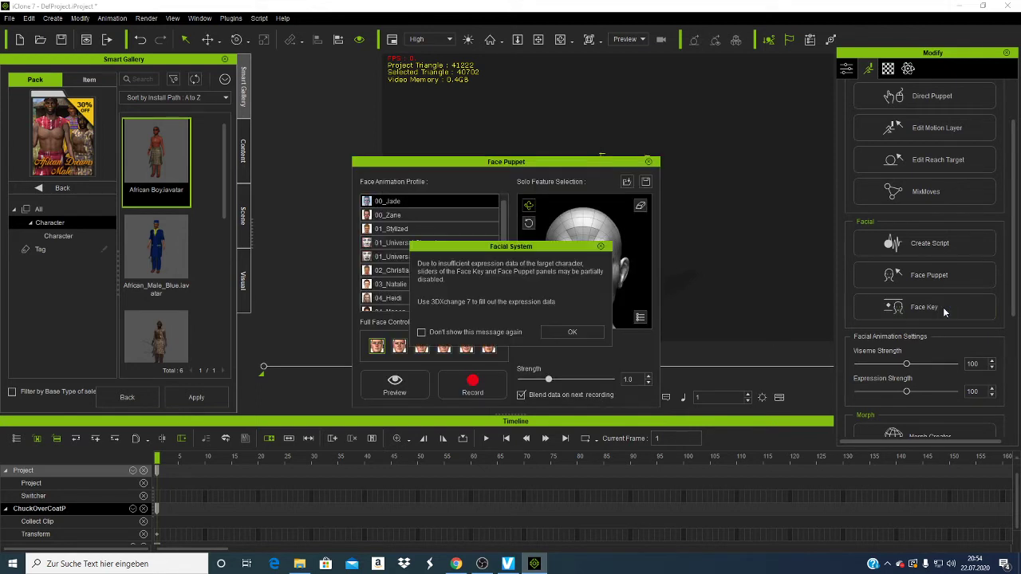
click(601, 246)
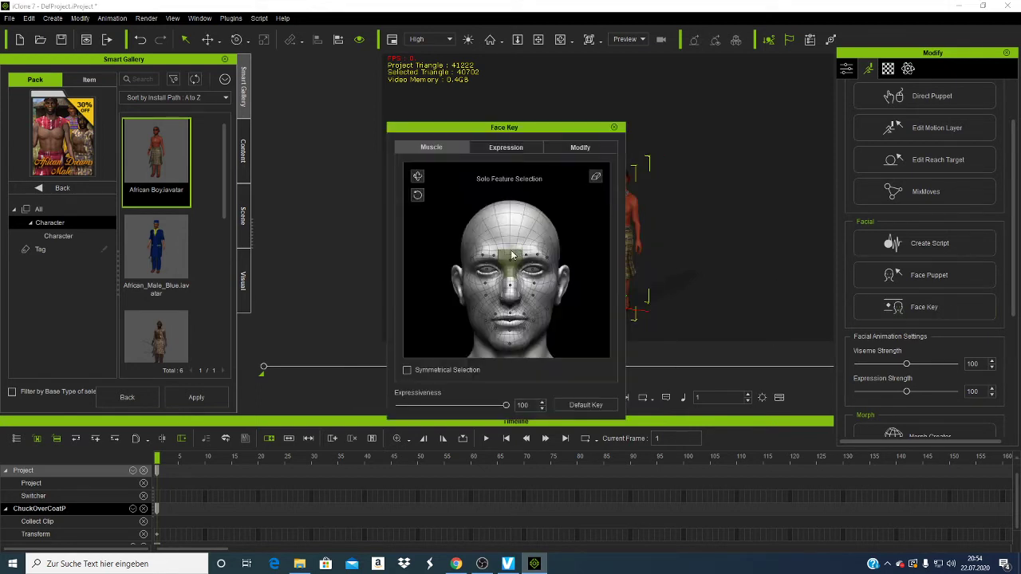
click(615, 127)
Step: Open Face Puppet for the avatar and move its window aside so the avatar's face is in view
click(920, 284)
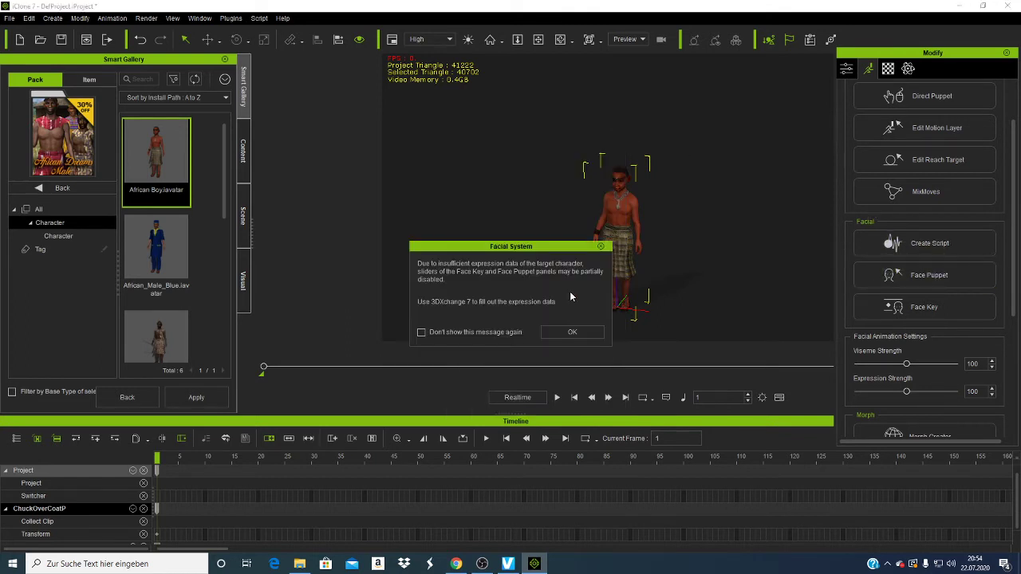
click(579, 331)
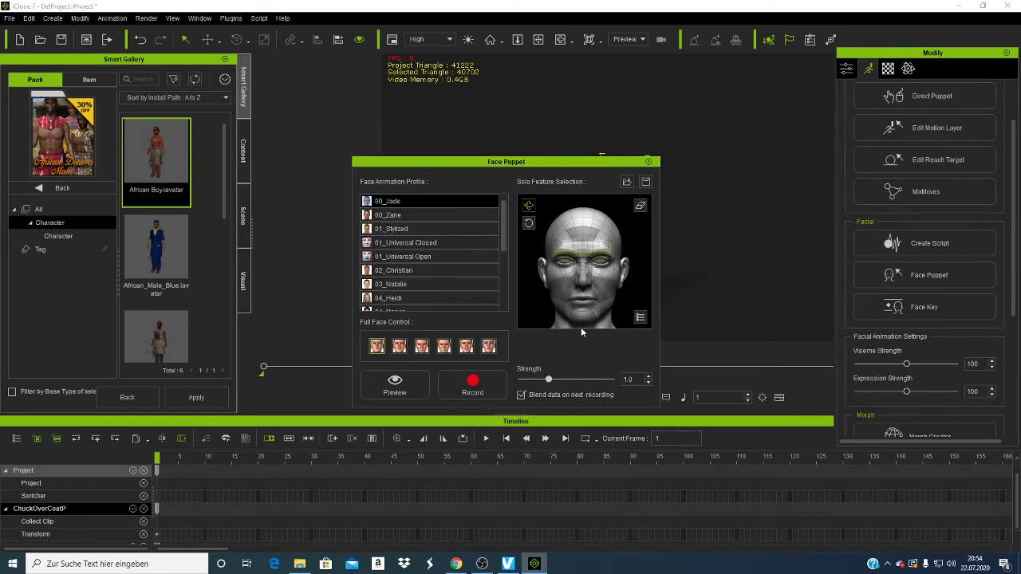
drag(473, 162, 802, 137)
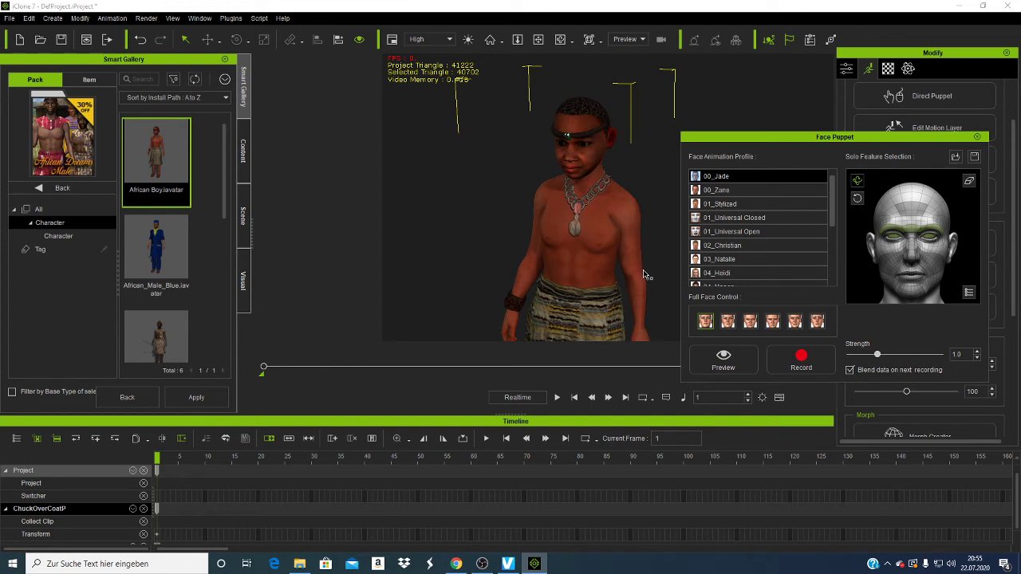
Step: Try several face animation profiles in Face Puppet, settling on 01_Universal Open with its second full face control
click(727, 324)
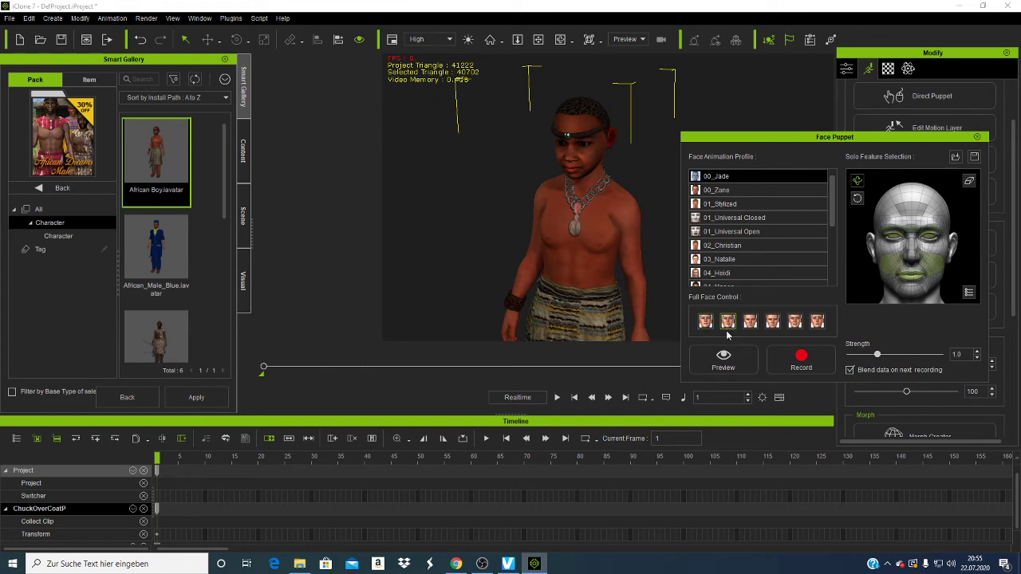
scroll(722, 231, down, 3)
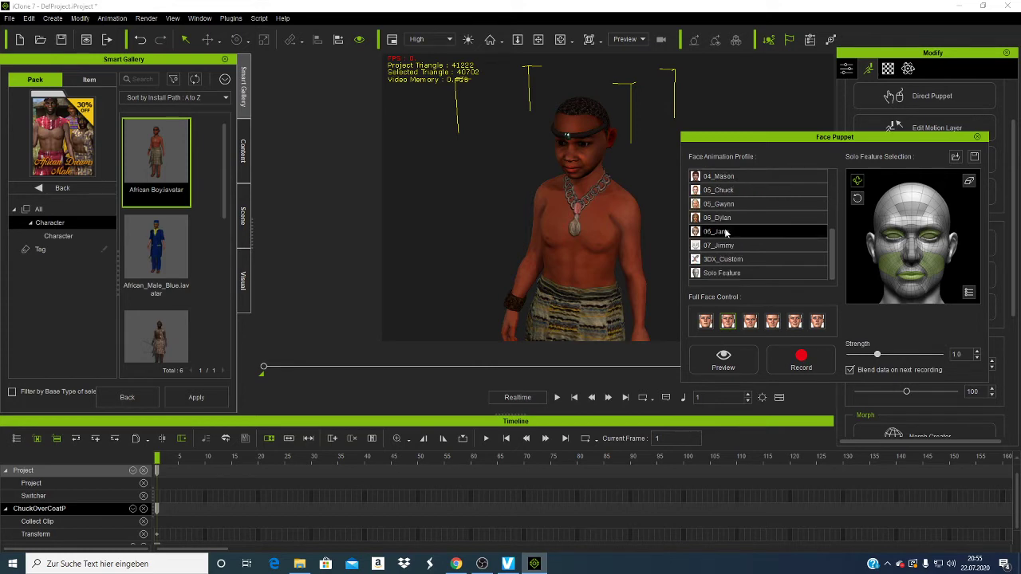
click(725, 231)
scroll(724, 231, up, 3)
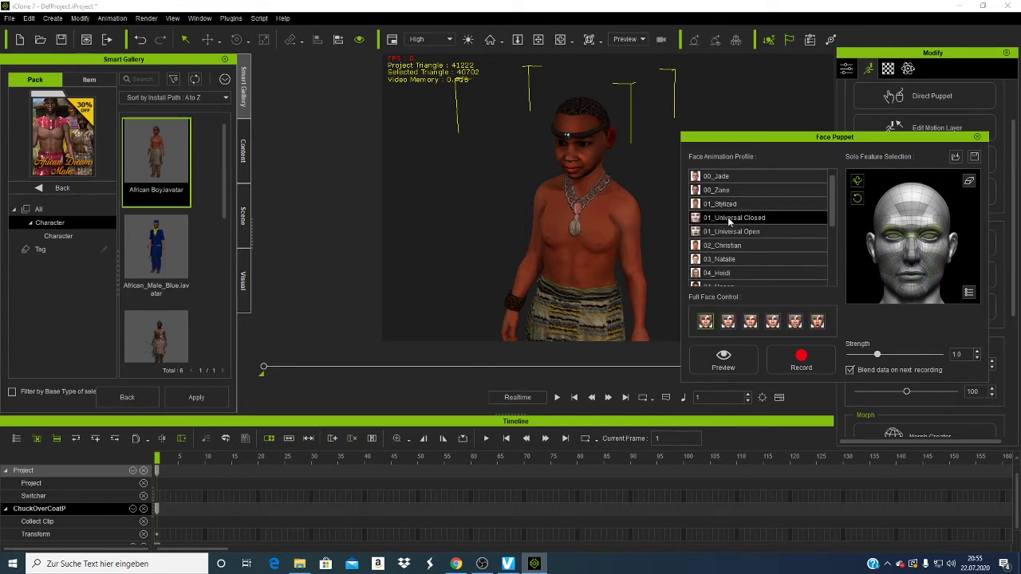
click(728, 217)
click(729, 230)
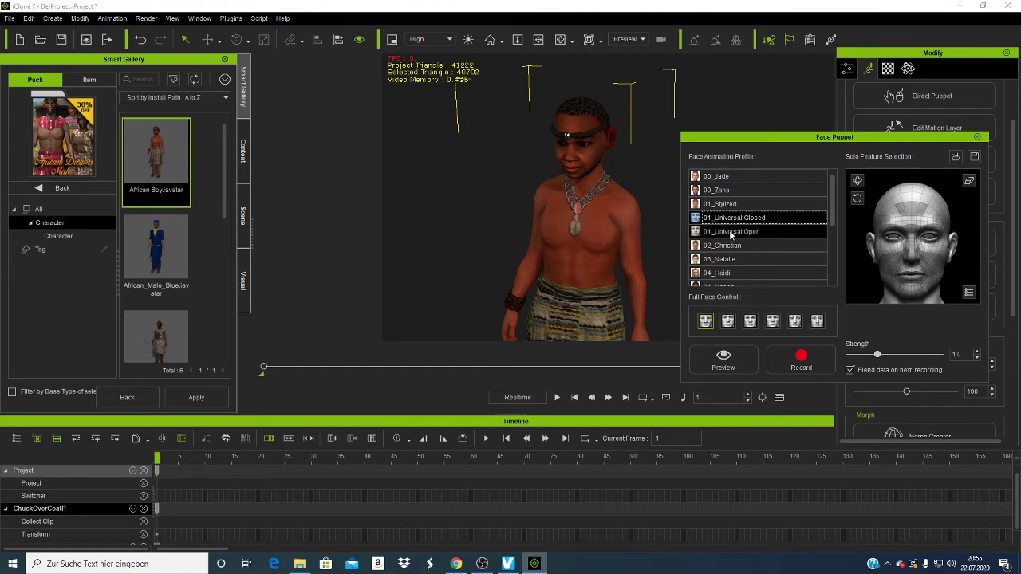
click(727, 323)
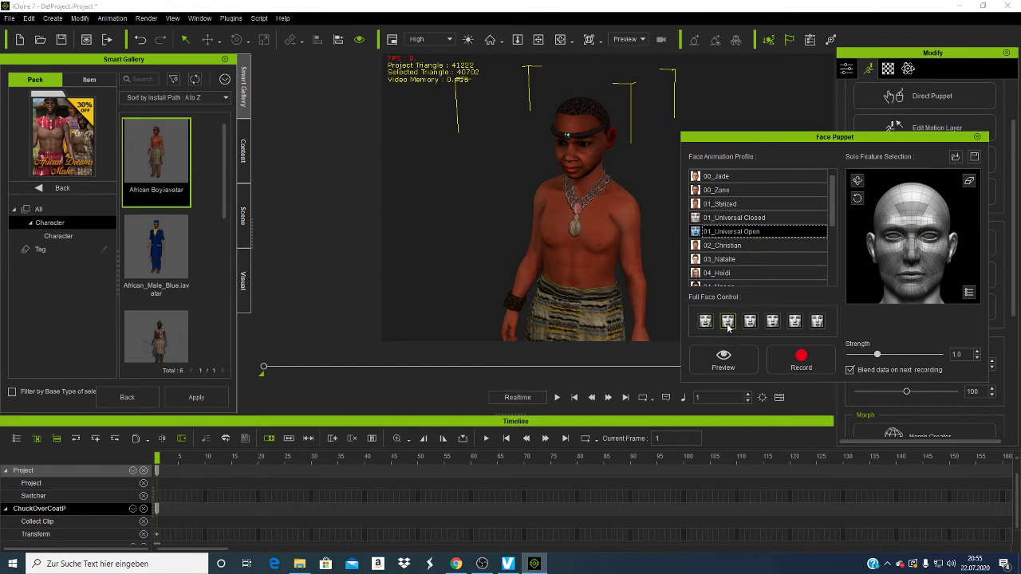
Step: Preview the face puppeting on the avatar, select the mouth as the solo feature and close Face Puppet
click(581, 151)
click(742, 359)
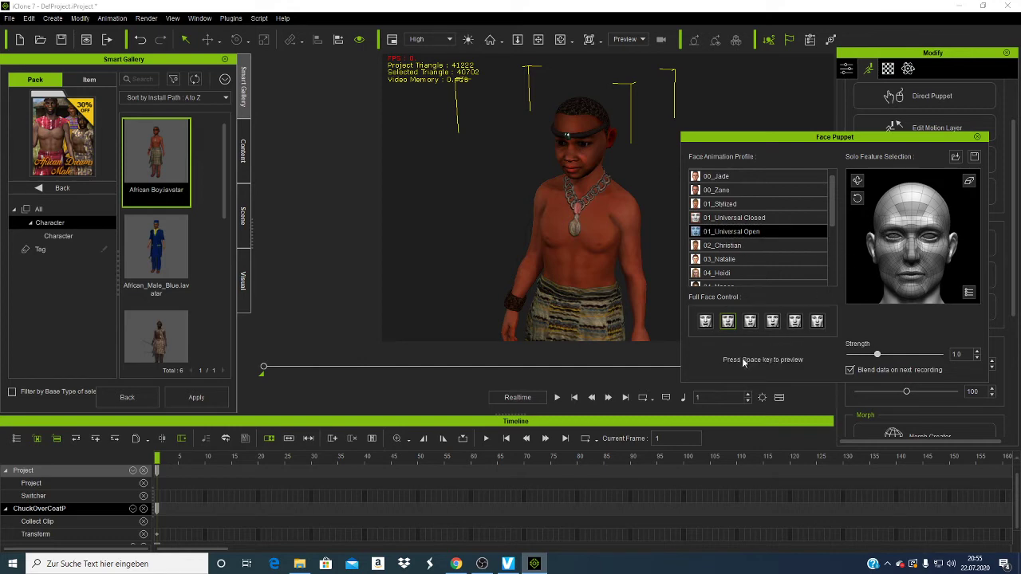
key(space)
key(space)
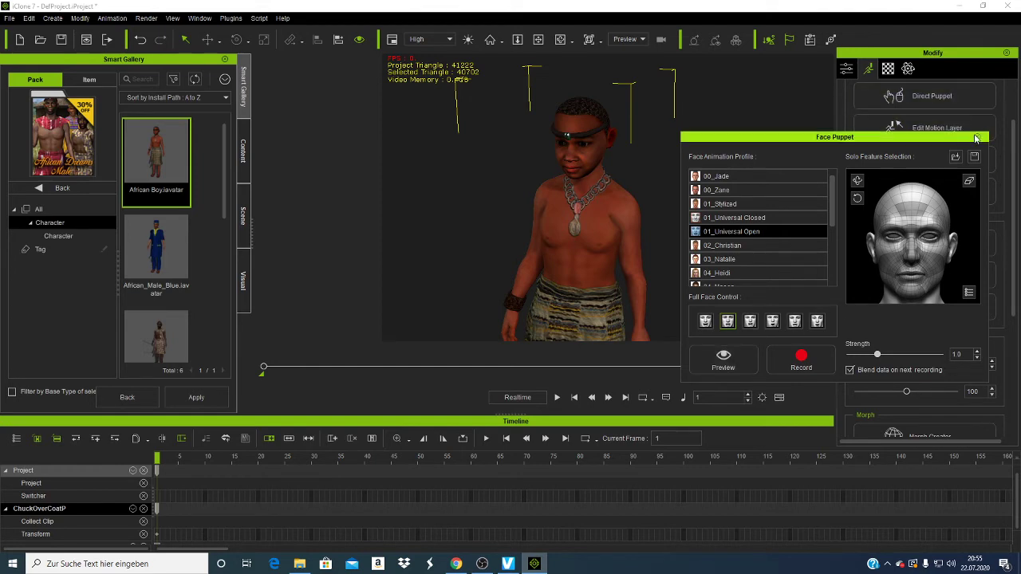
click(915, 276)
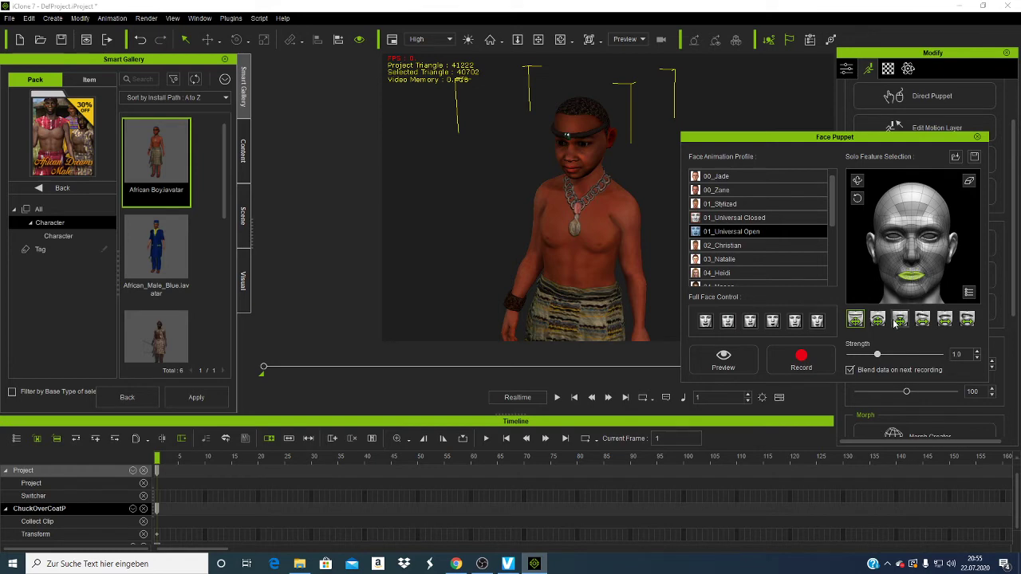
click(977, 137)
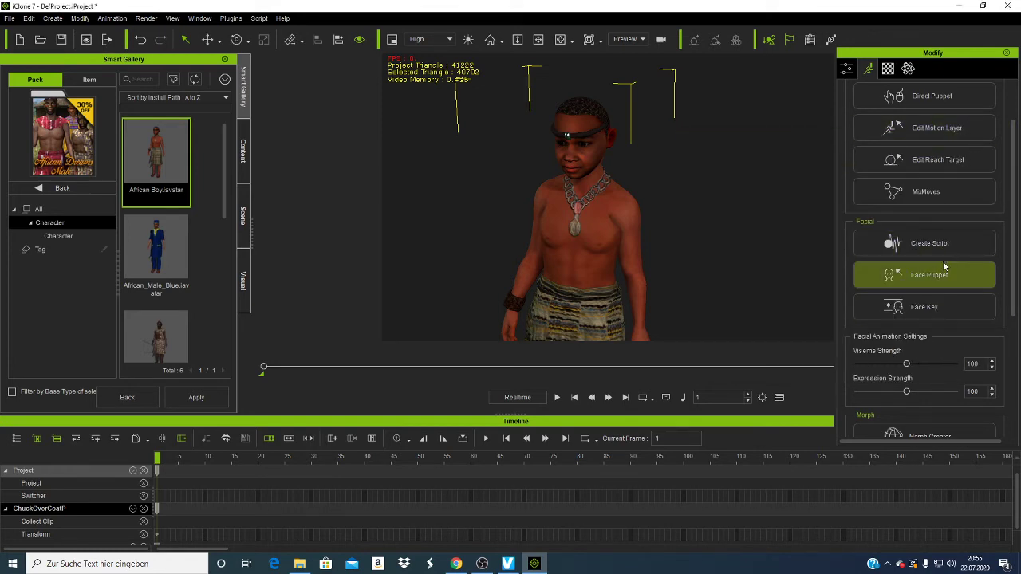
Step: Look over the avatar's remaining facial, morph and plugin animation tools and its material list
click(932, 309)
scroll(932, 308, down, 1)
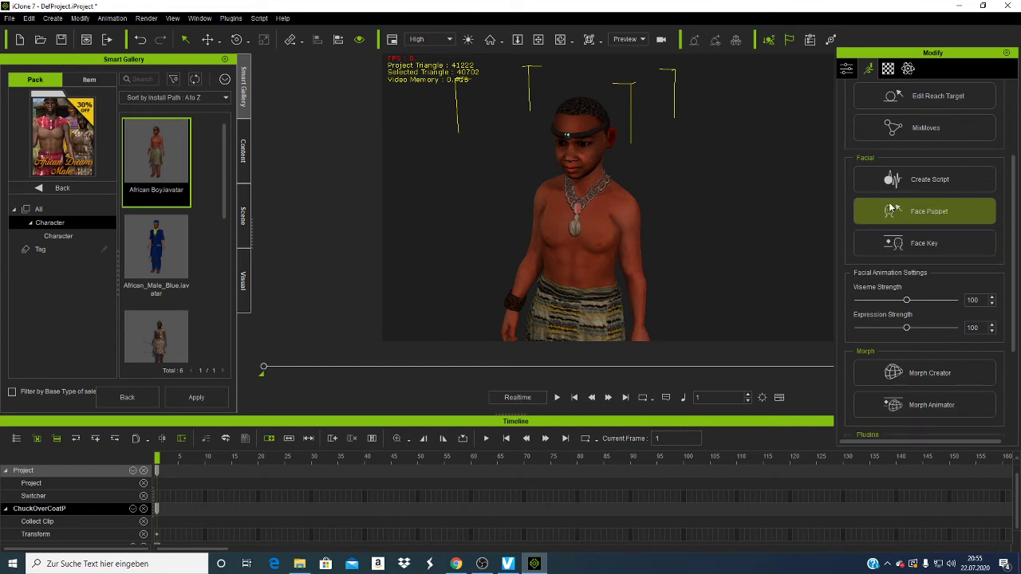
scroll(888, 329, down, 1)
click(922, 317)
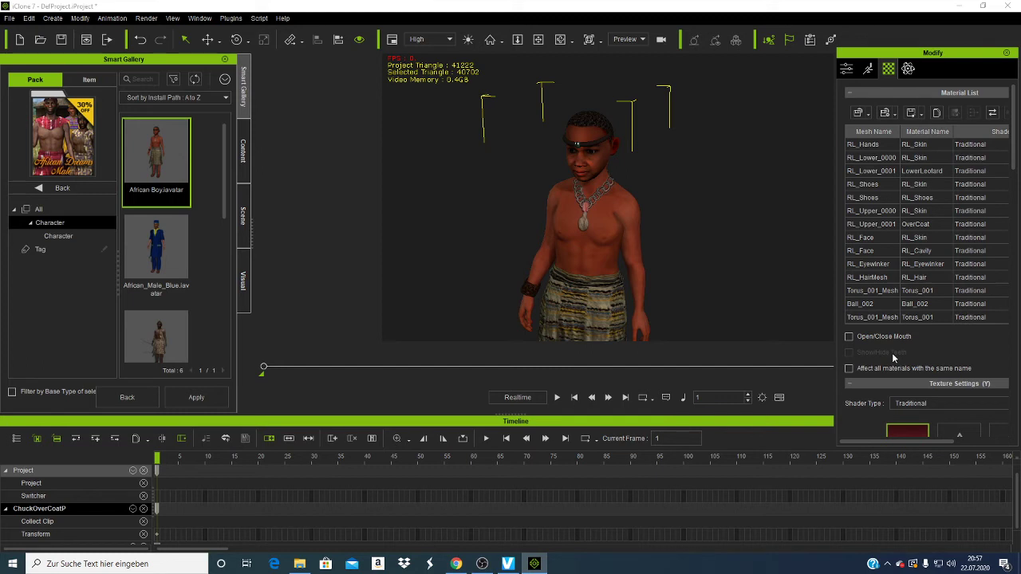
click(869, 70)
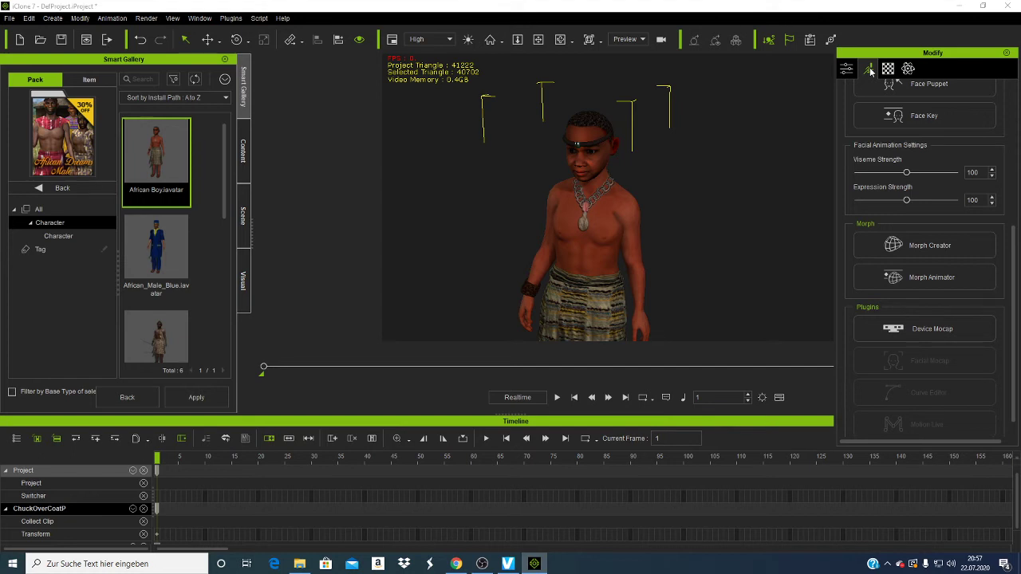
Step: Examine the avatar's general attributes and the available Auto-Blink options, keeping Normal
click(846, 69)
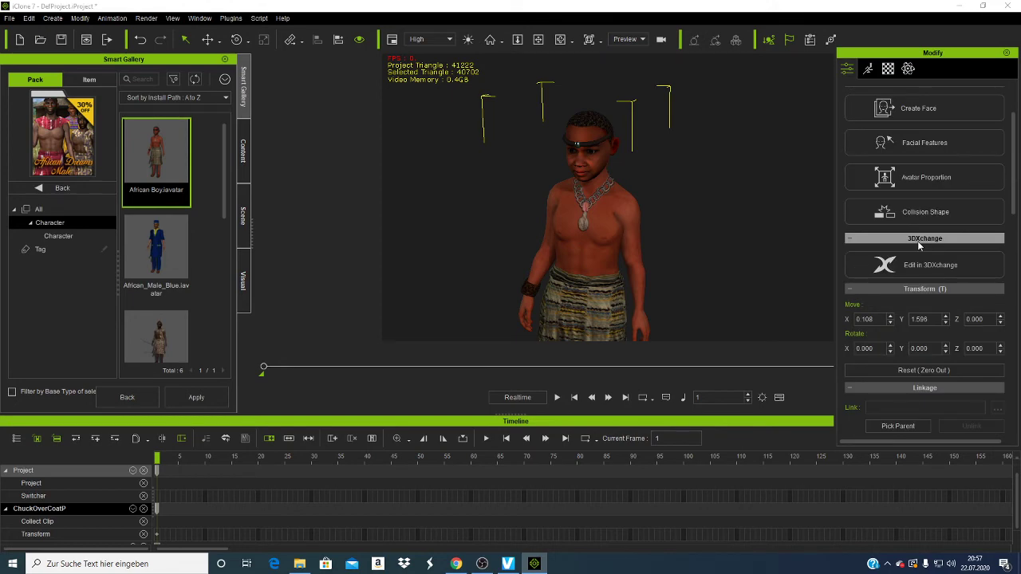
scroll(917, 241, up, 2)
click(911, 167)
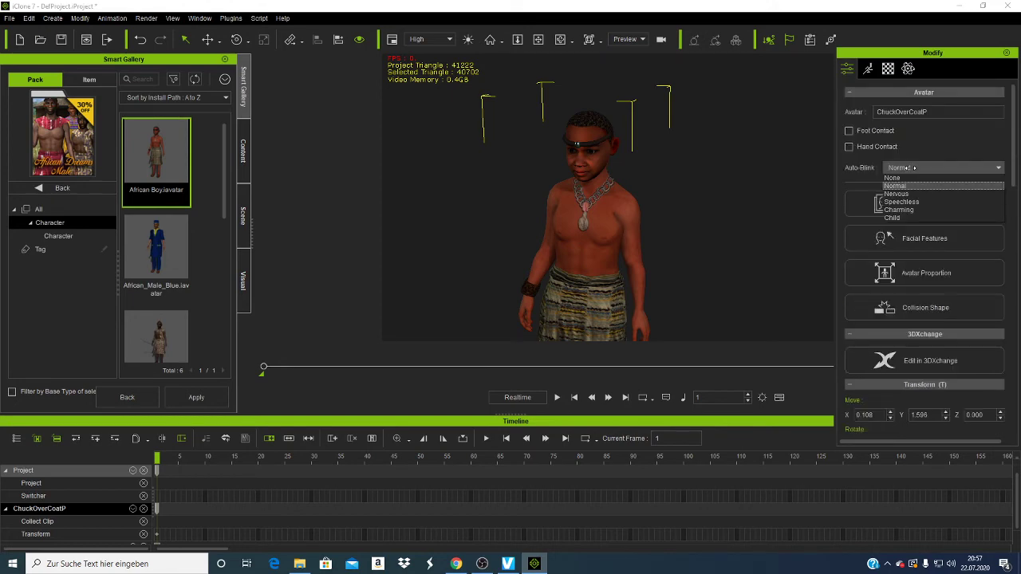
click(910, 167)
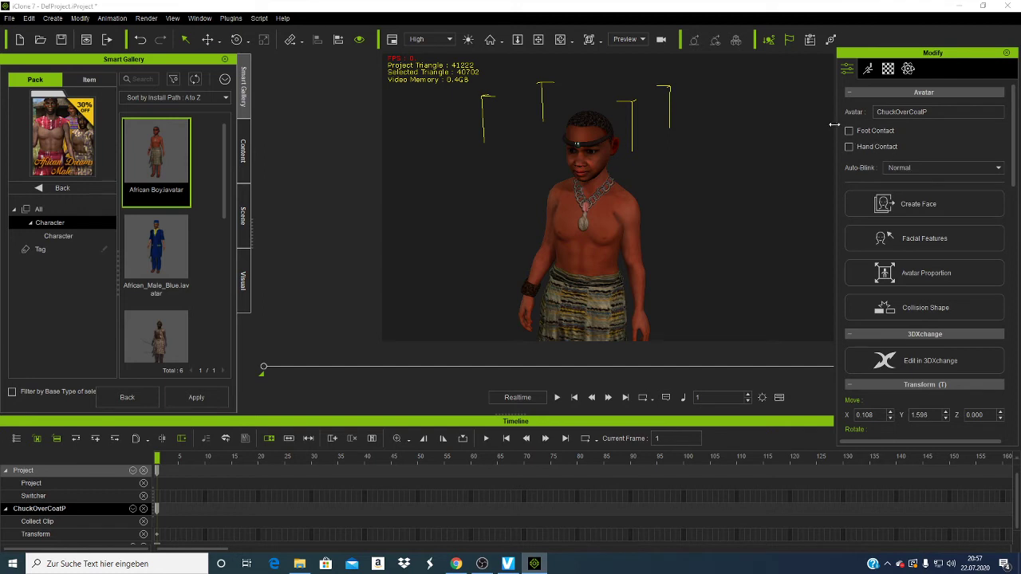
Step: Try the Foot Contact option with the whole avatar in view, turning it on and off again
scroll(727, 180, down, 5)
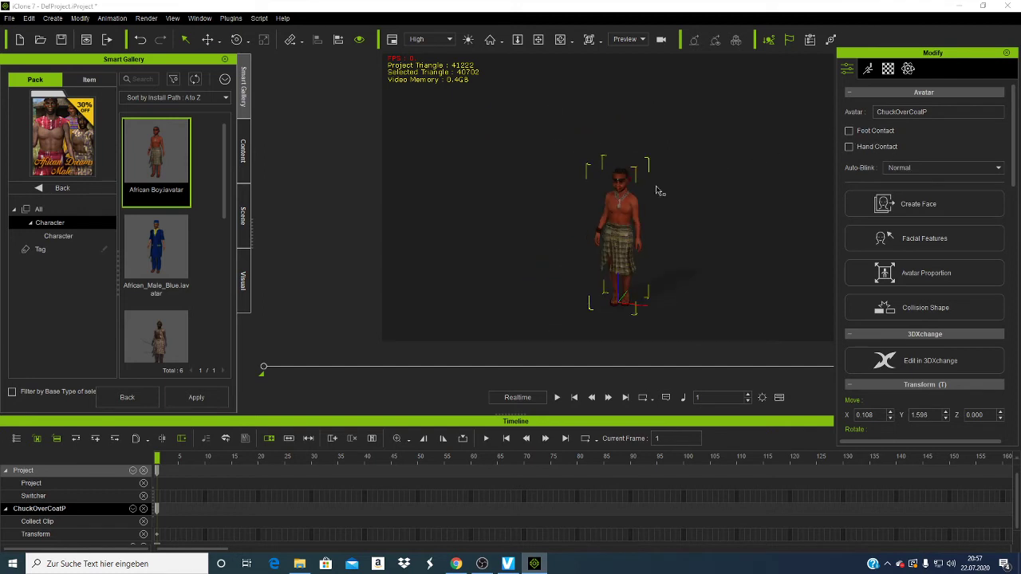
click(538, 40)
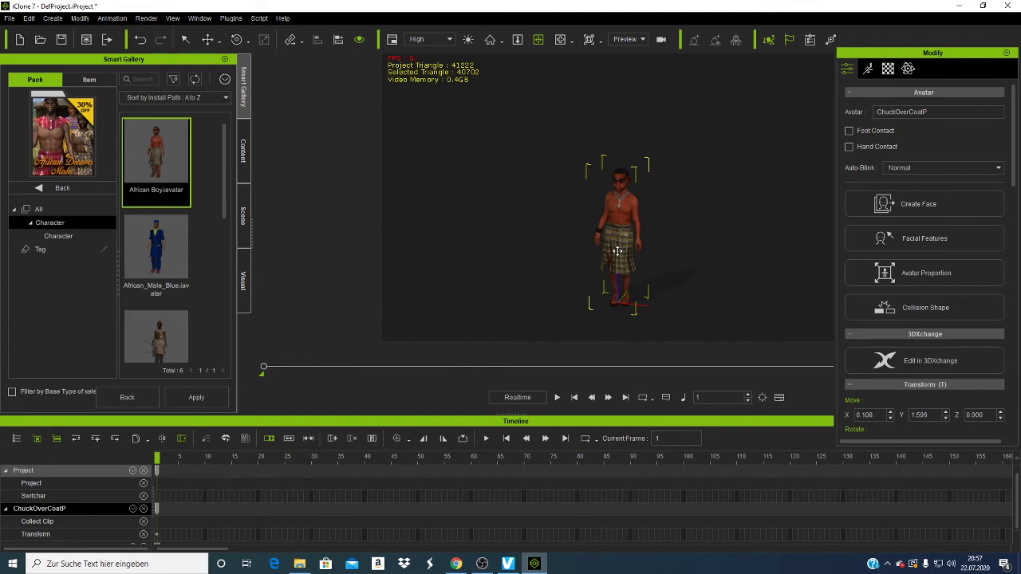
drag(617, 251, 611, 208)
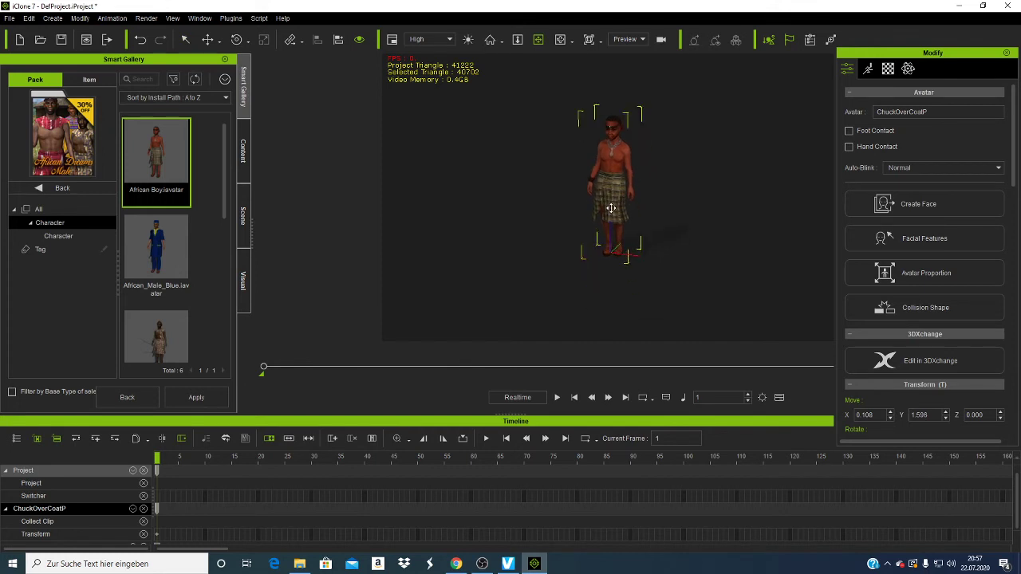
click(849, 131)
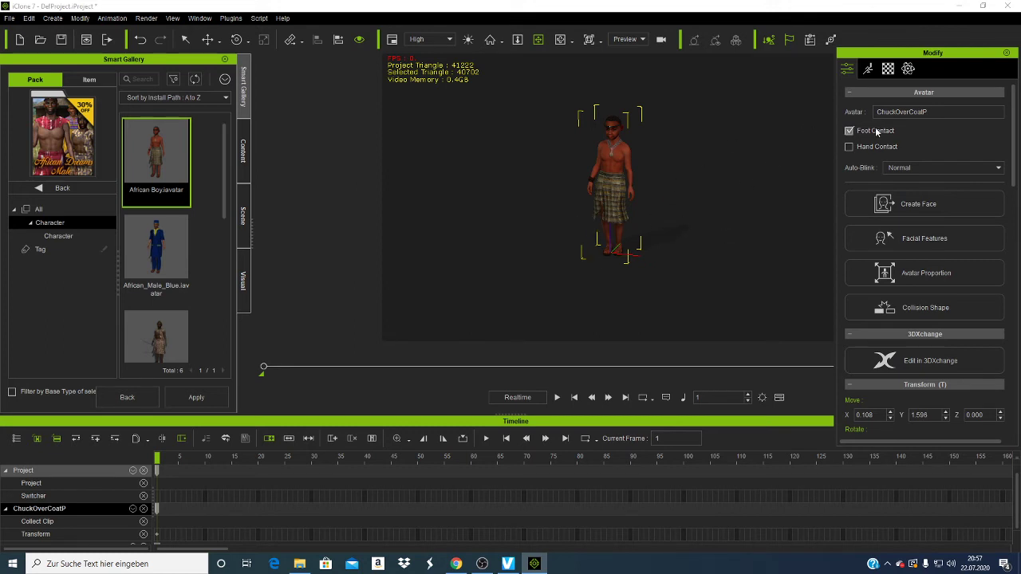
click(852, 130)
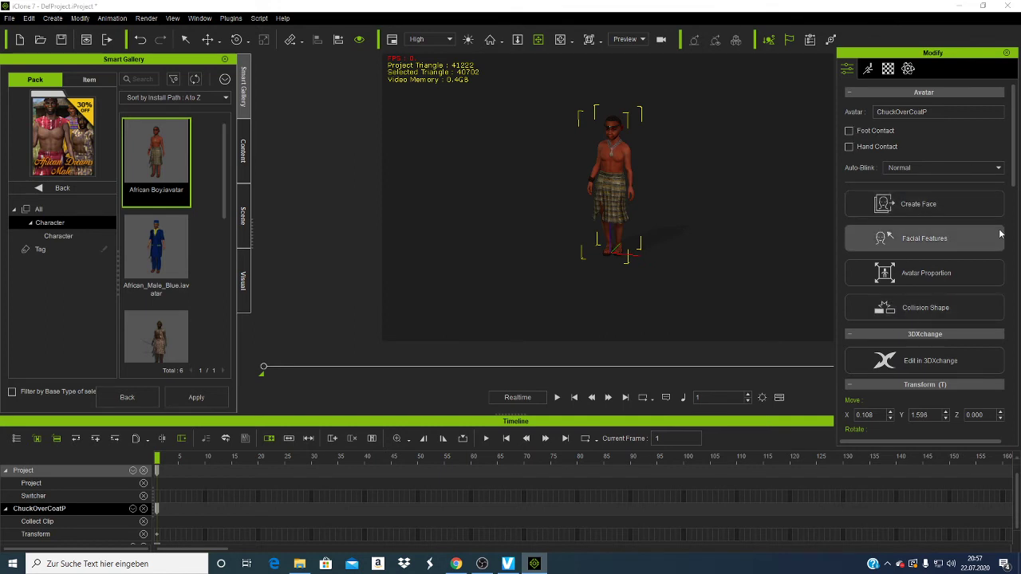
Step: Make the avatar look at the preview camera
scroll(920, 278, down, 10)
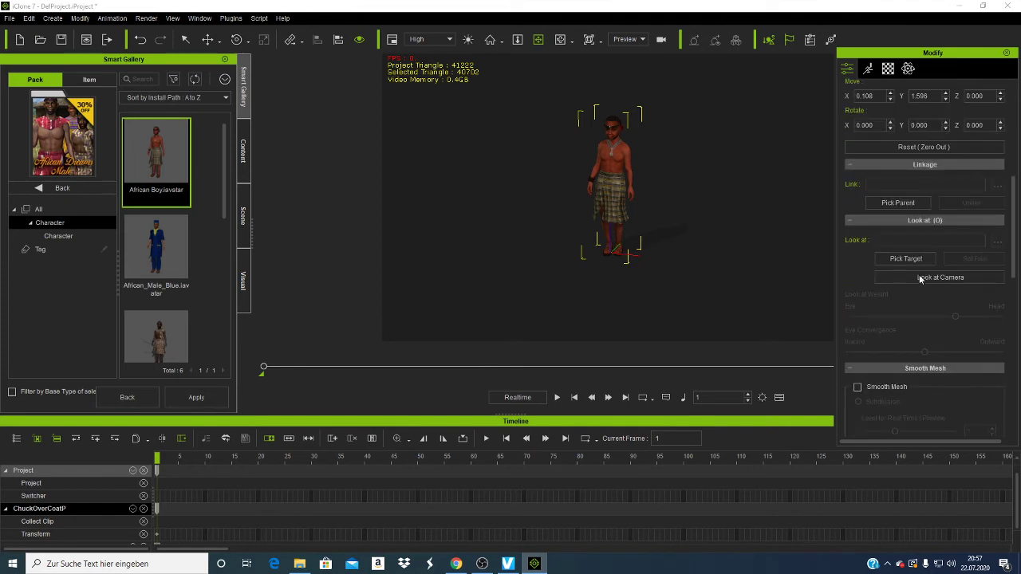
click(940, 283)
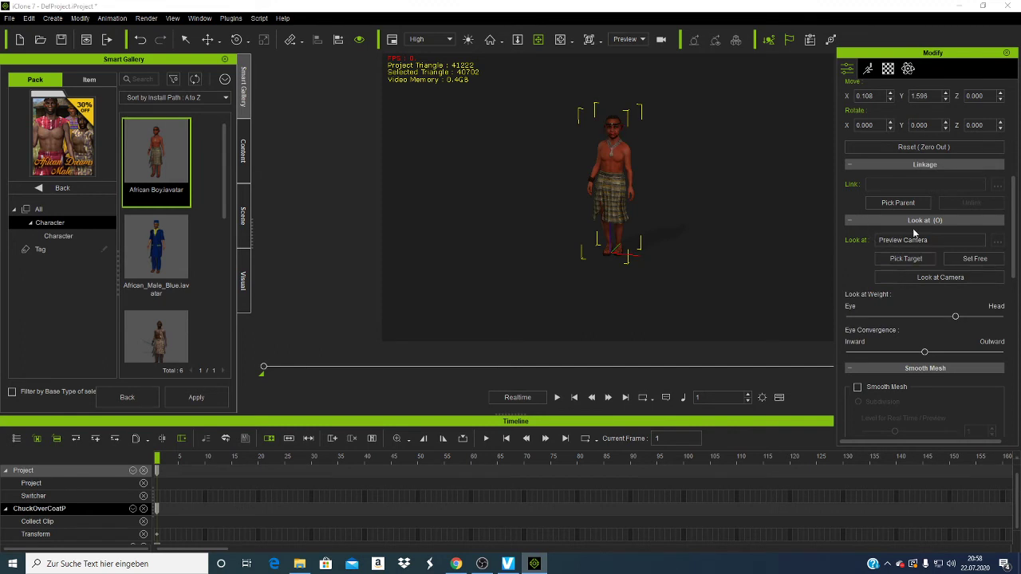
click(939, 279)
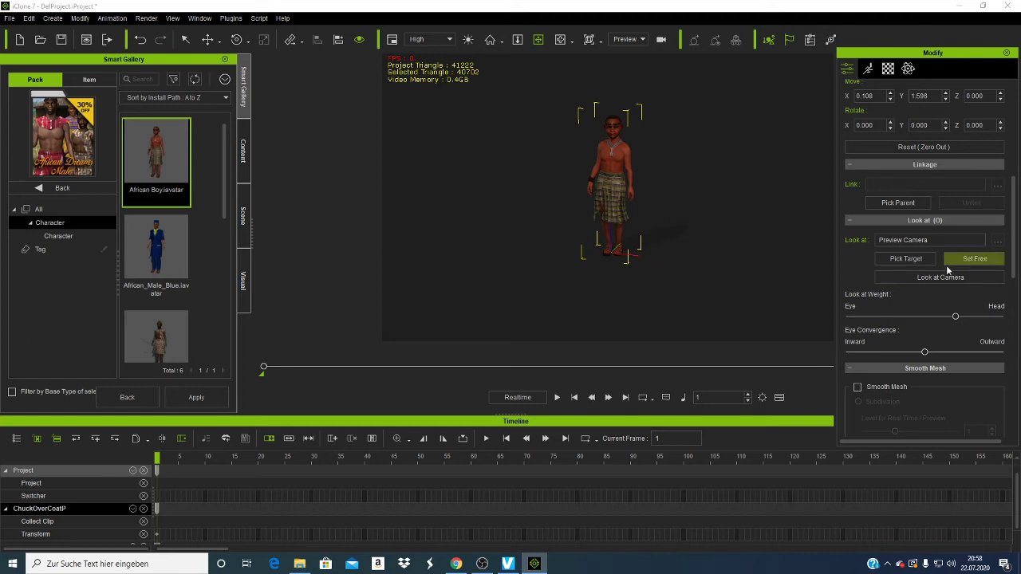
Step: Hide and show the avatar with its Display visibility setting, and repeat using the general visibility toggle
scroll(950, 317, down, 3)
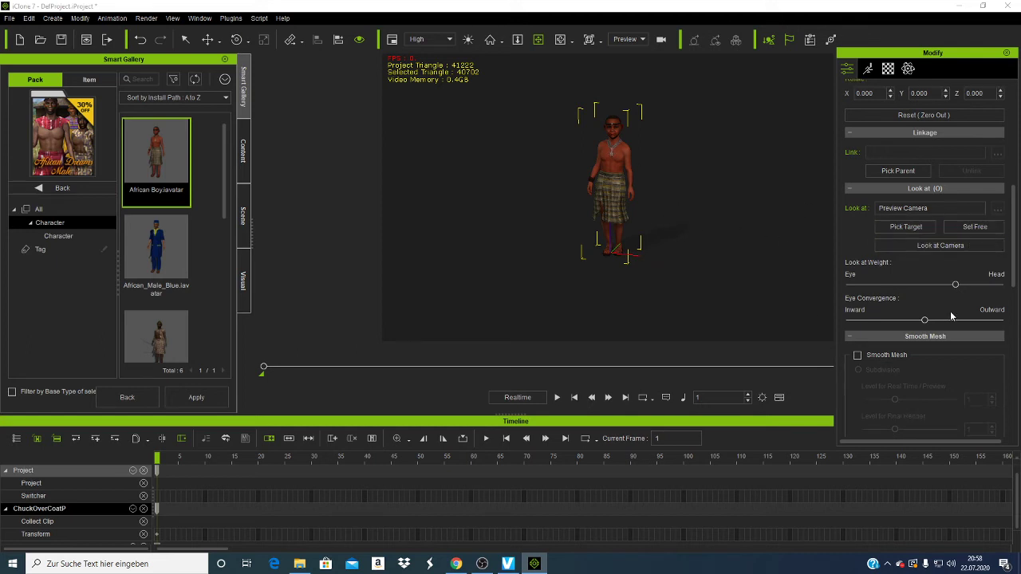
scroll(958, 301, down, 3)
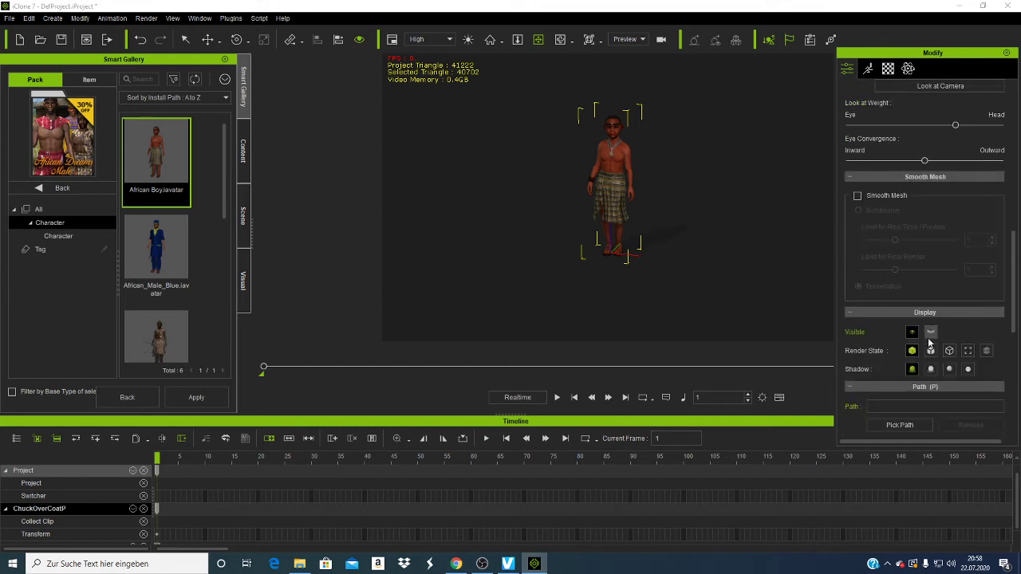
click(929, 333)
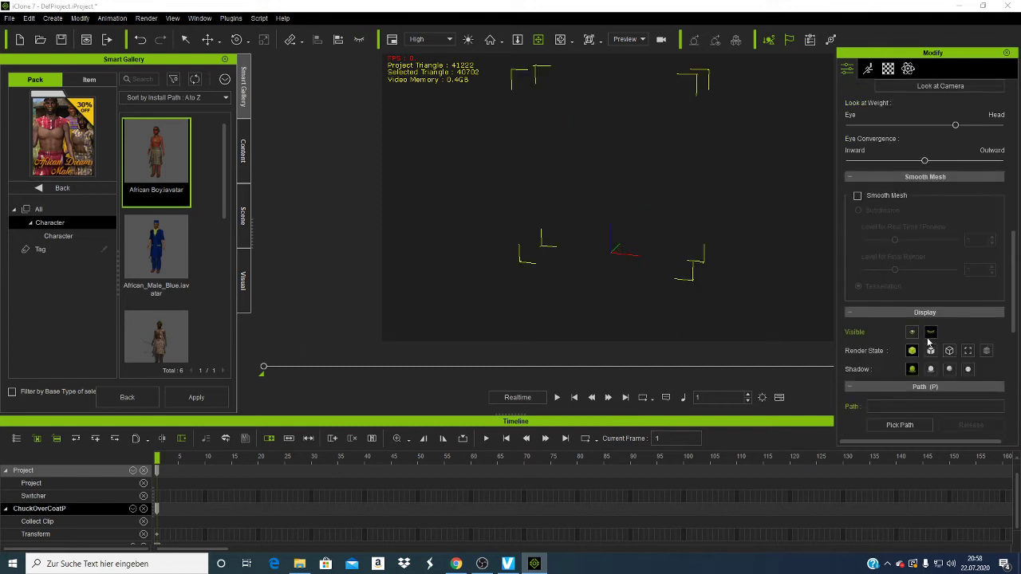
click(912, 334)
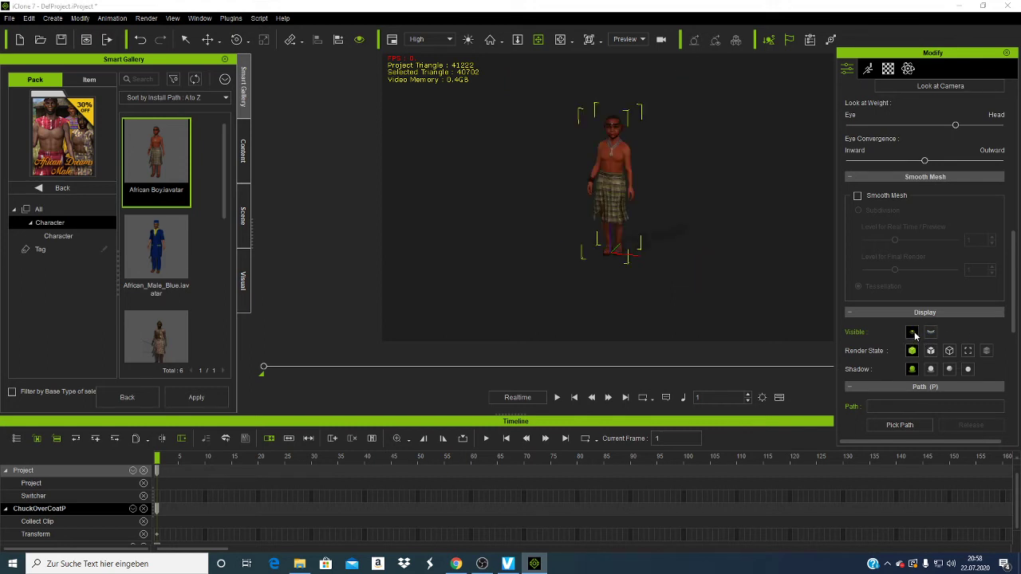
click(359, 40)
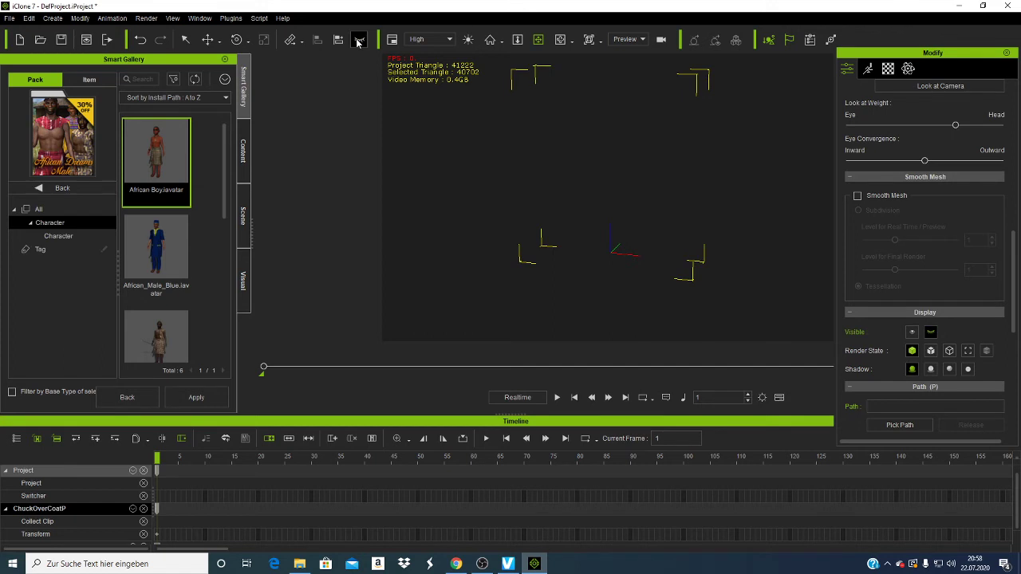
click(359, 40)
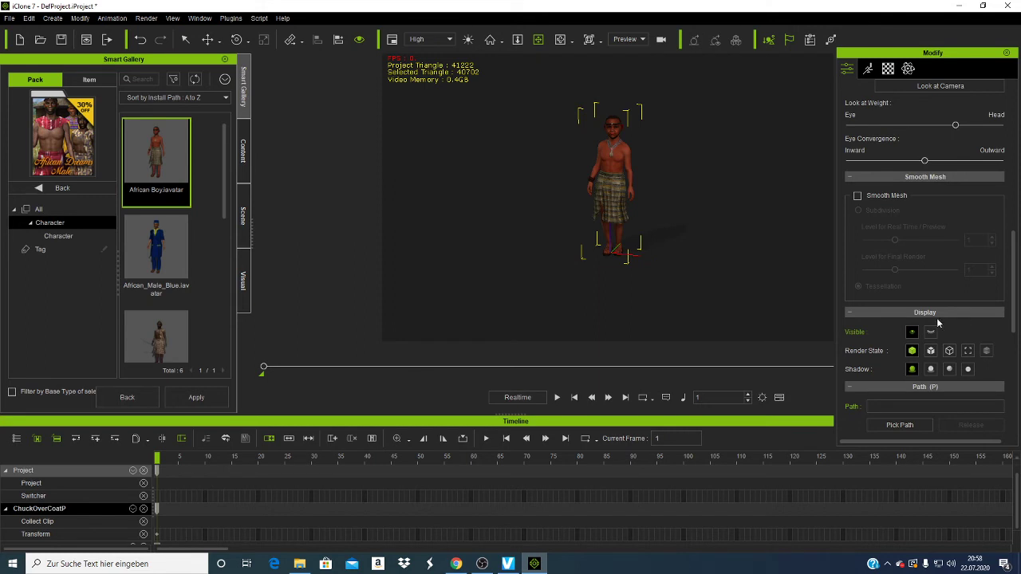
scroll(827, 220, down, 2)
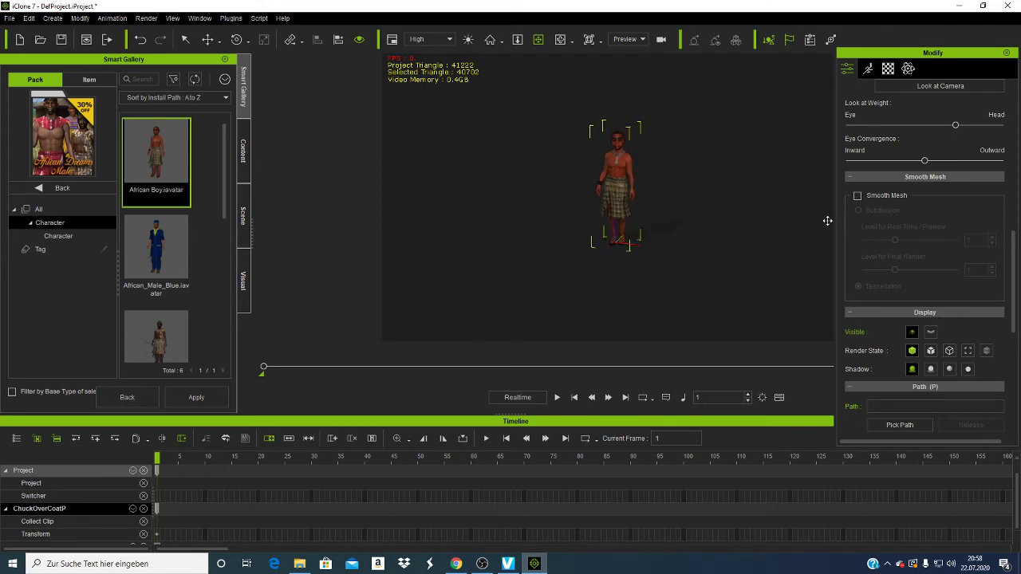
scroll(756, 209, up, 4)
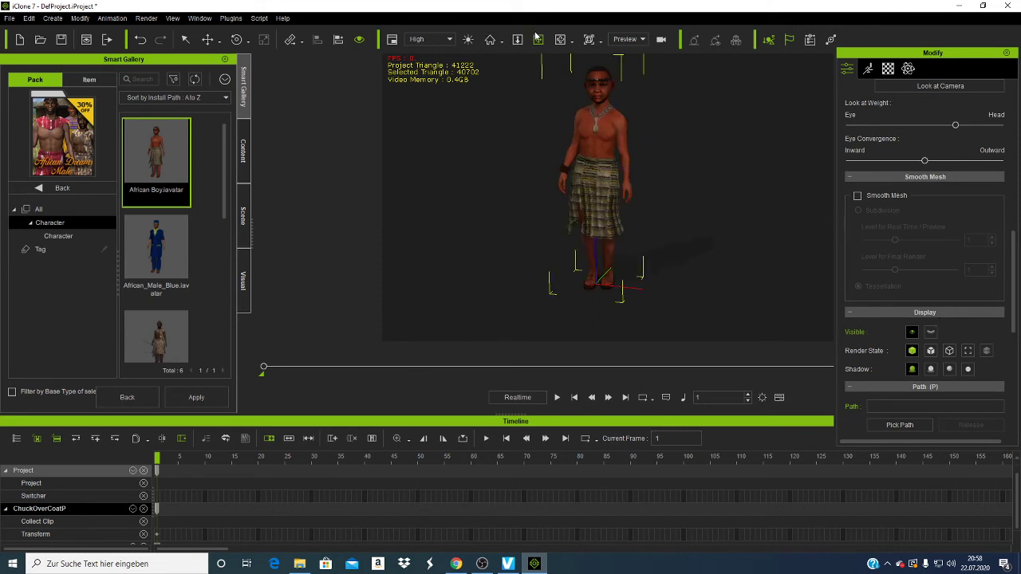
drag(602, 154, 602, 194)
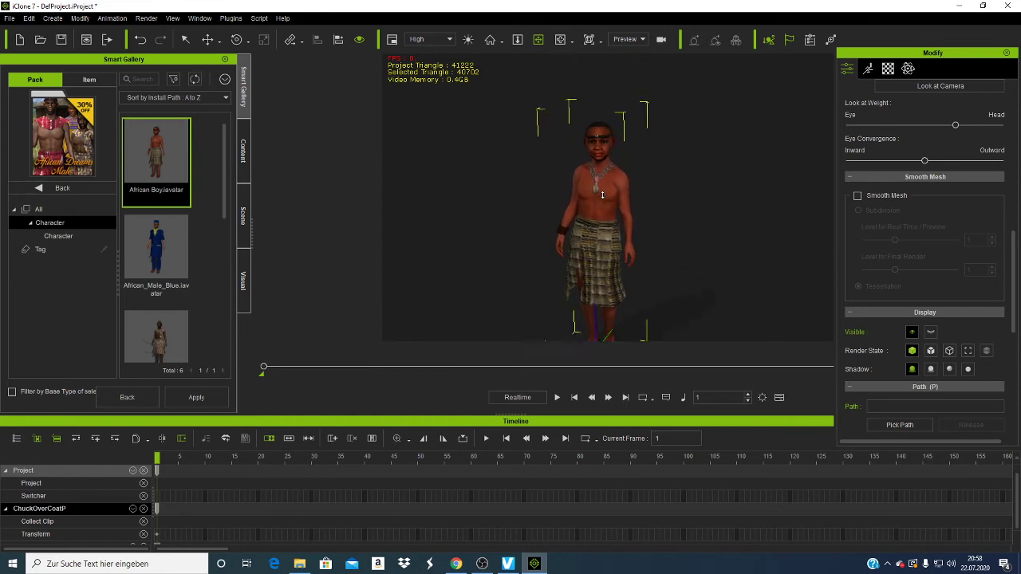
scroll(602, 194, up, 1)
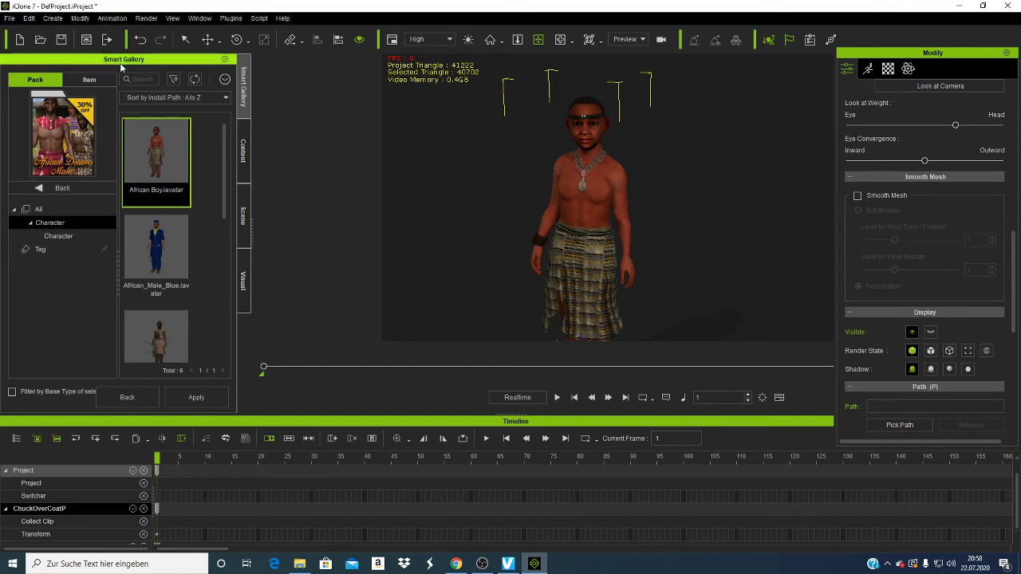
Step: Look through the avatar content templates, including the African Dreams Combo characters and the RL Head folder
click(245, 141)
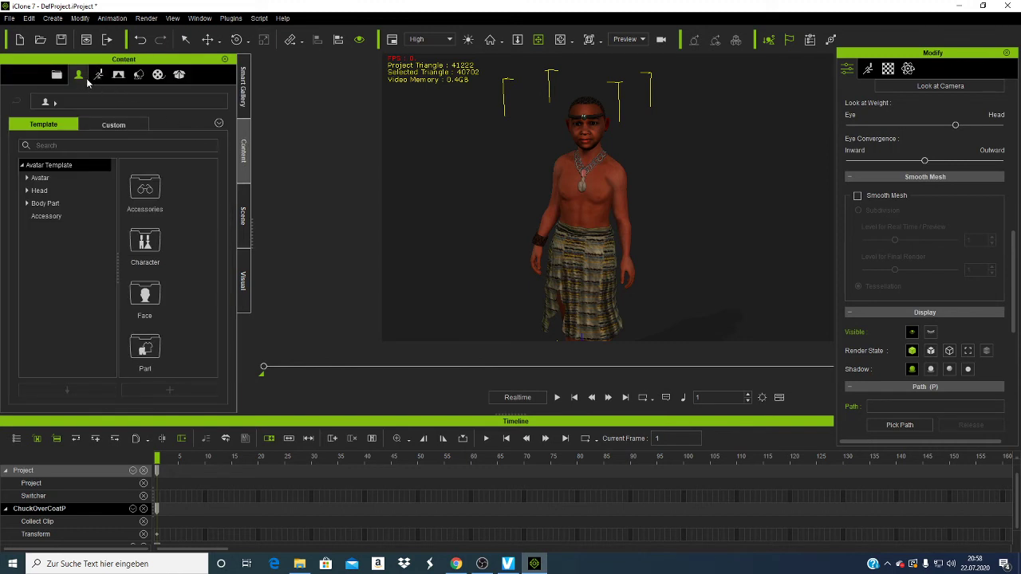
click(27, 178)
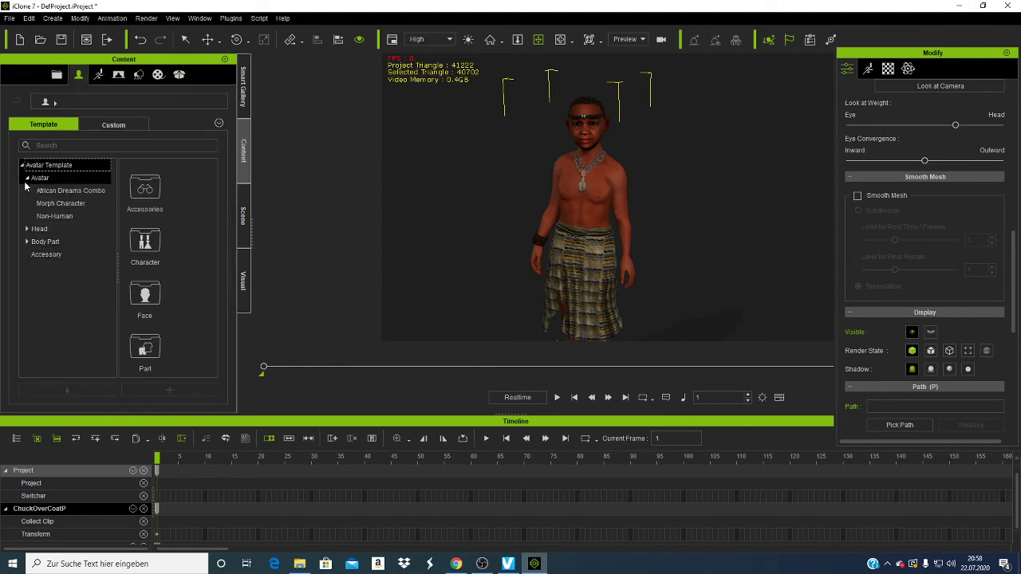
click(53, 191)
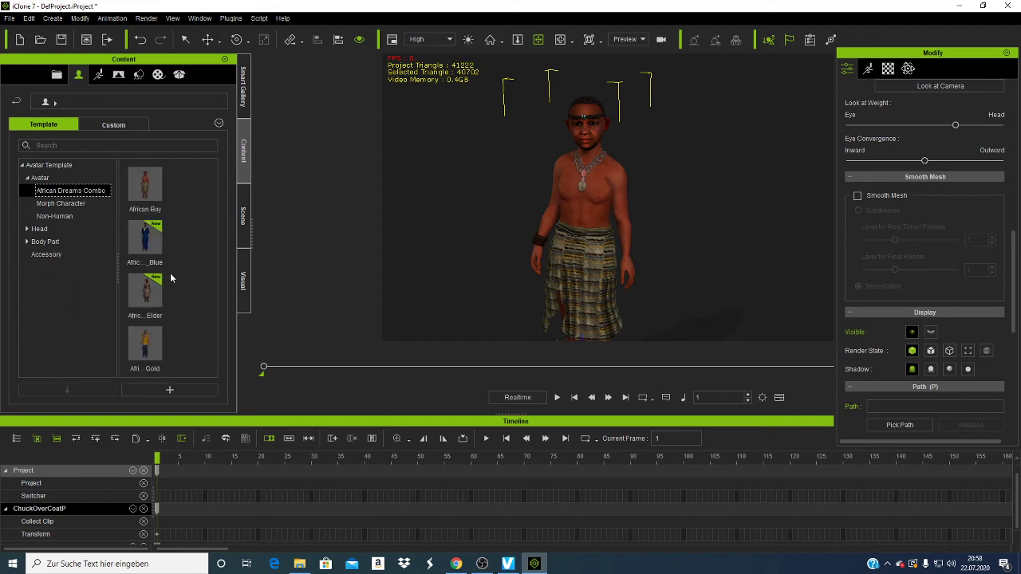
scroll(170, 277, down, 2)
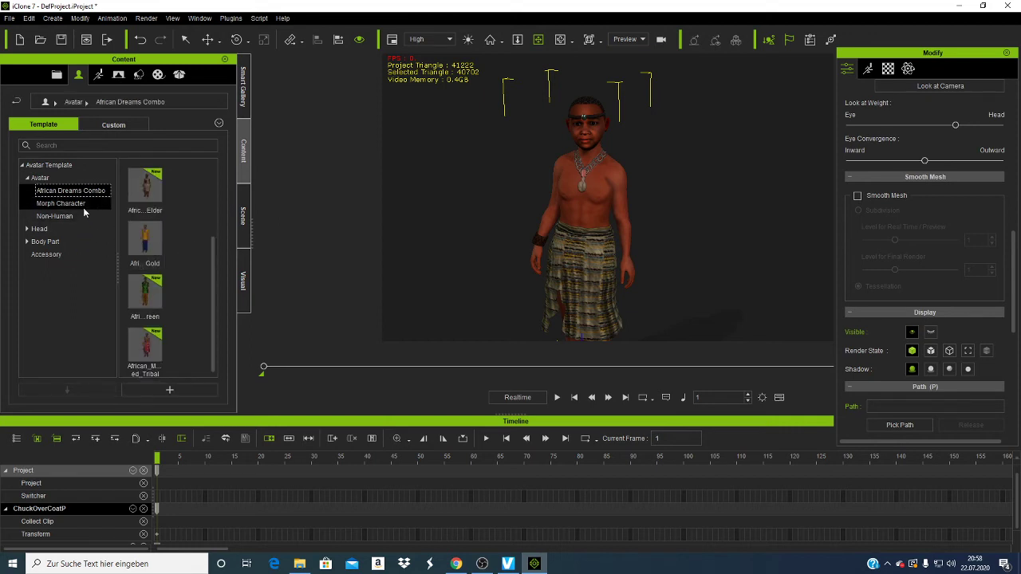
click(27, 229)
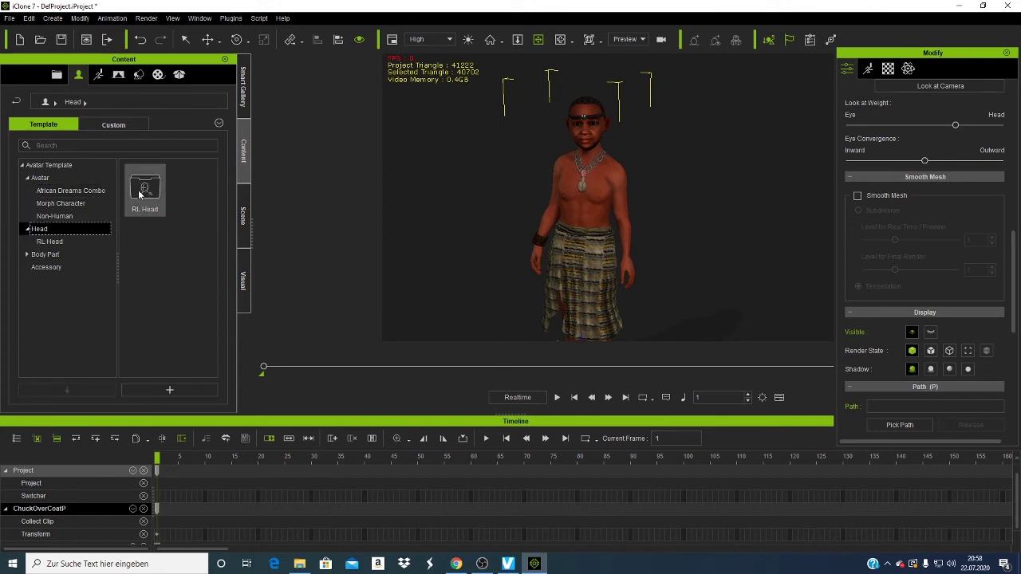
double_click(141, 189)
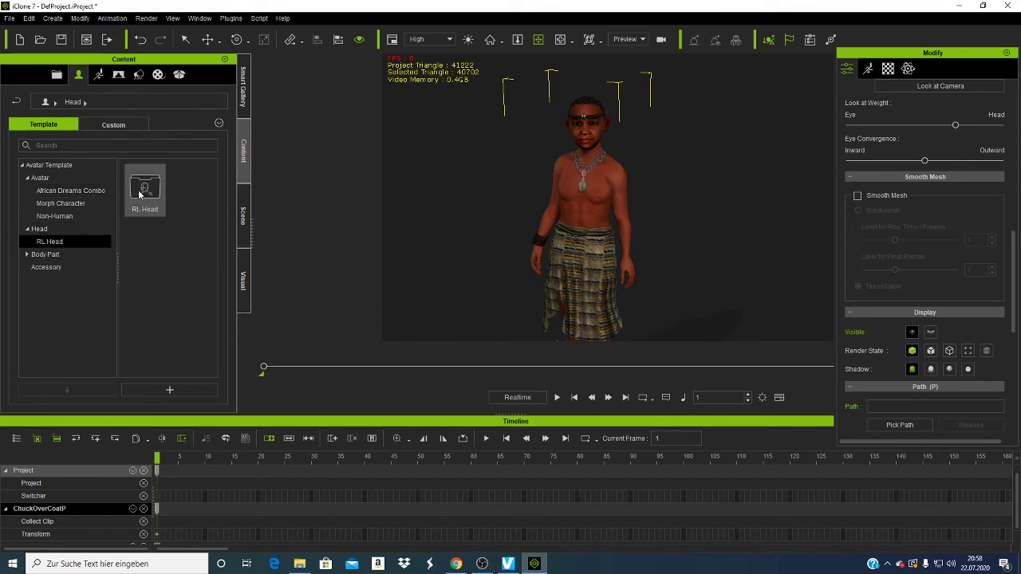
Step: Try to apply the Biker_Vest from the male CC Cloth body parts to the avatar, dismissing any dialogs
click(27, 254)
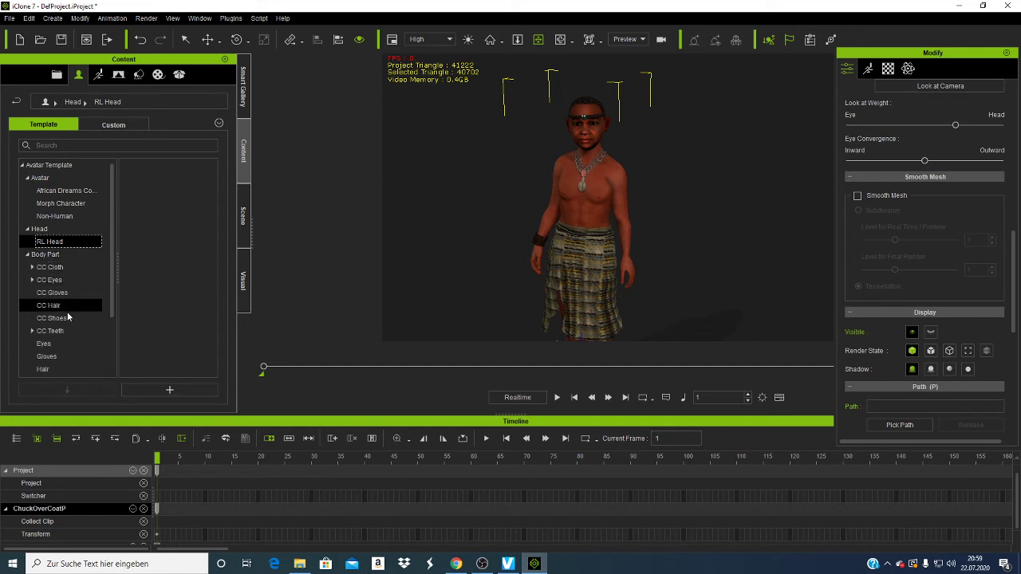
click(64, 269)
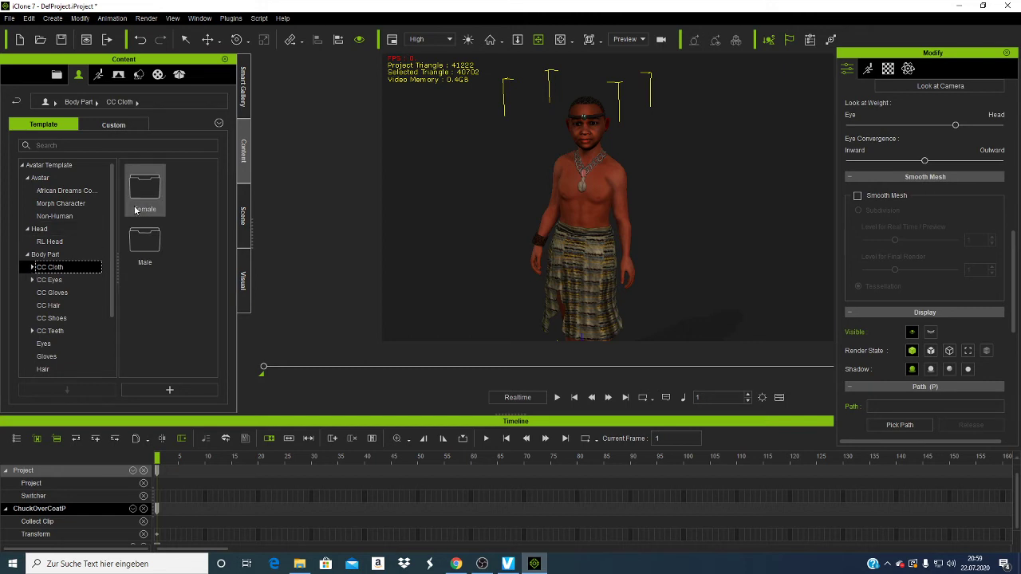
double_click(136, 236)
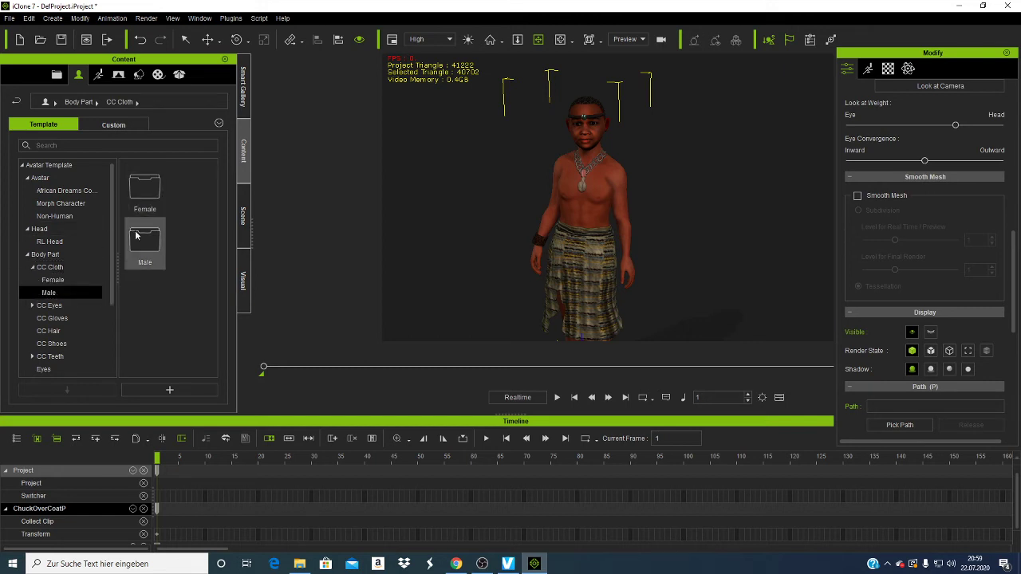
drag(140, 230, 585, 183)
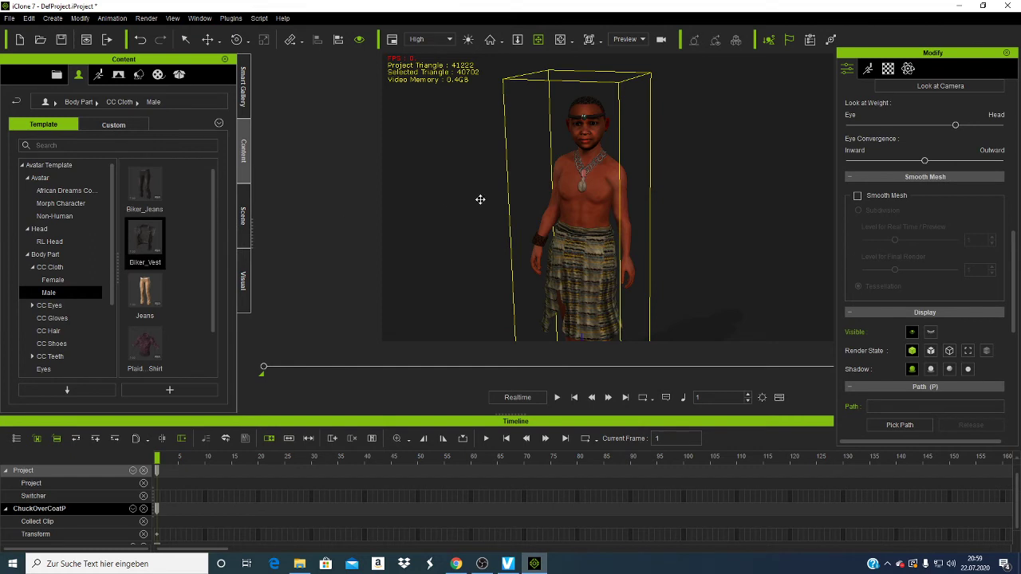
double_click(145, 238)
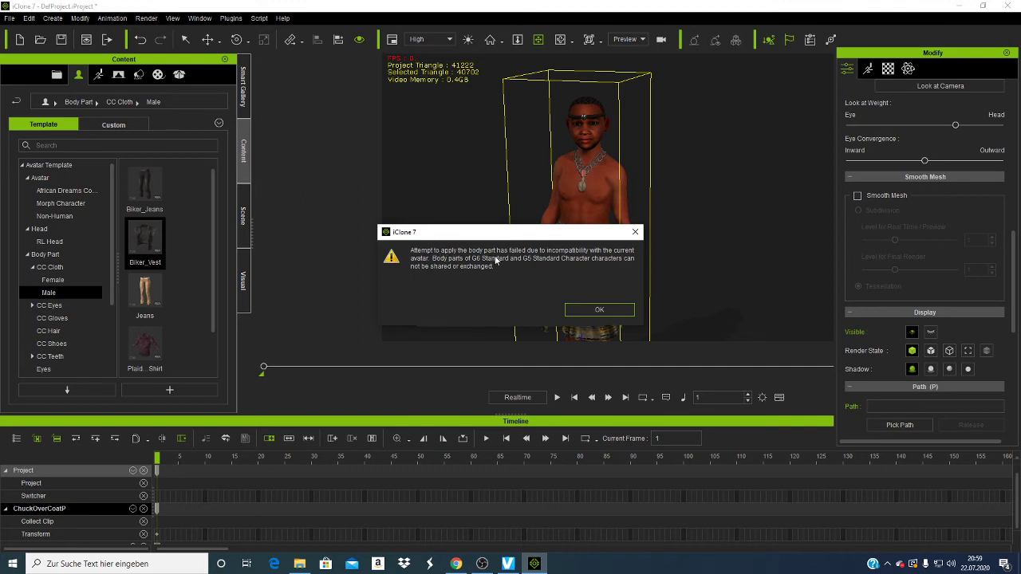
click(635, 232)
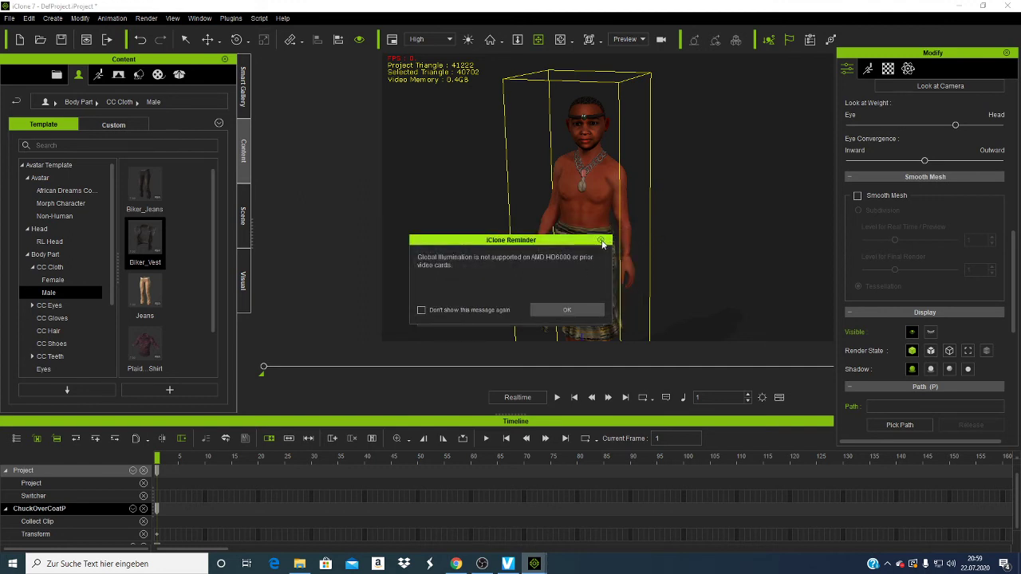
click(601, 240)
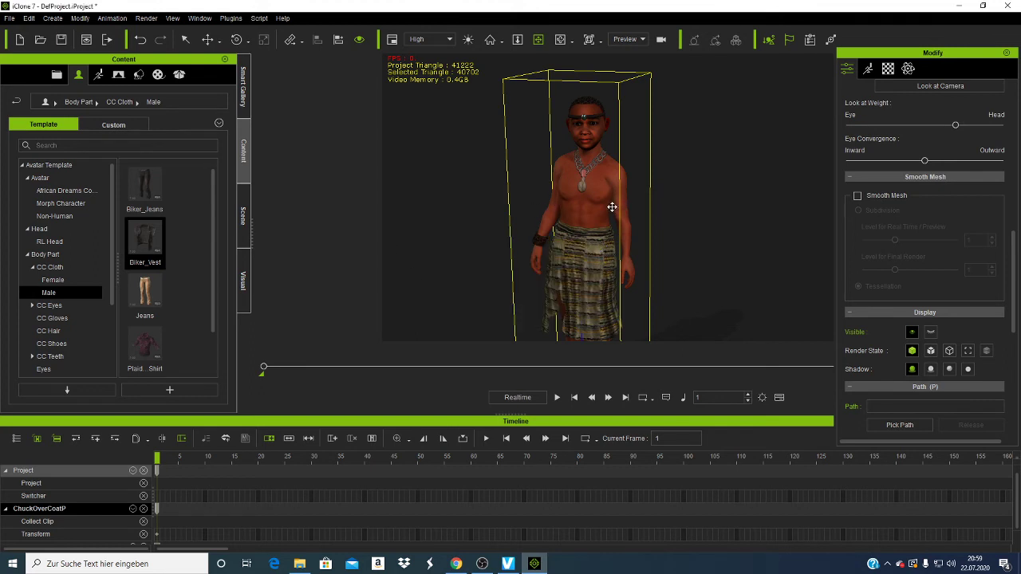
Step: Delete the avatar from the scene and look through the Morph Character and Non-Human avatar templates
right_click(575, 200)
click(635, 366)
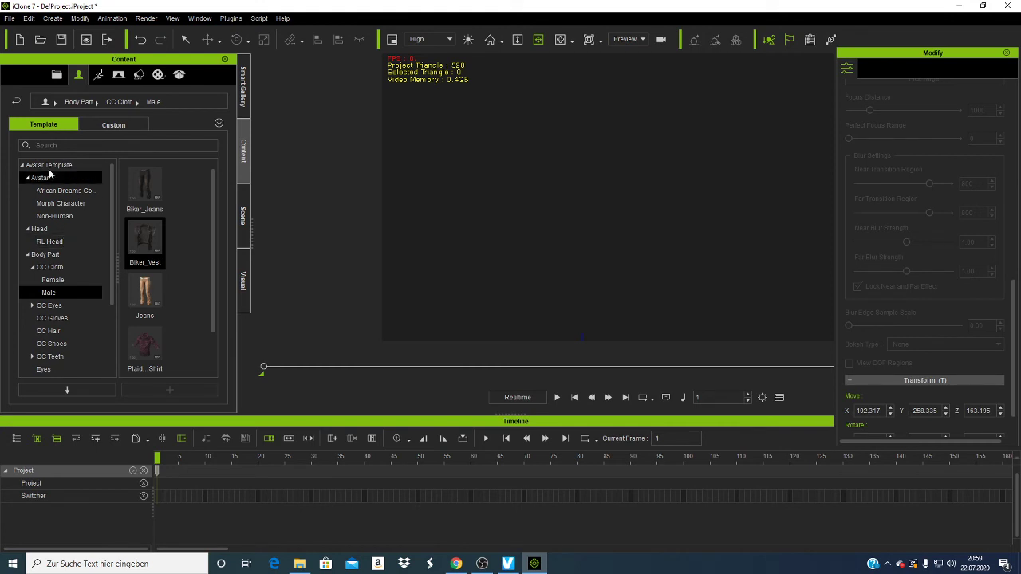
click(80, 204)
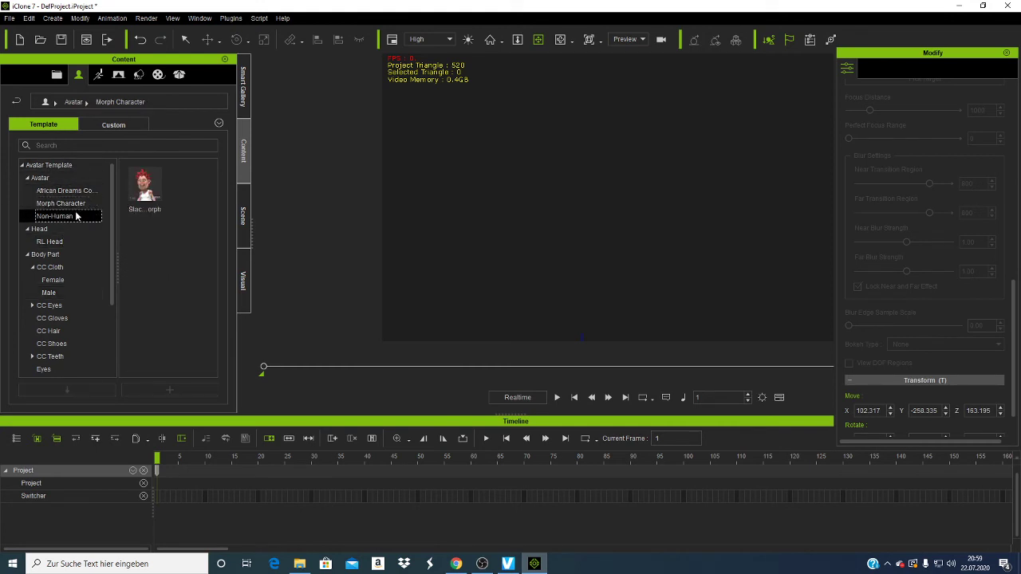
click(80, 215)
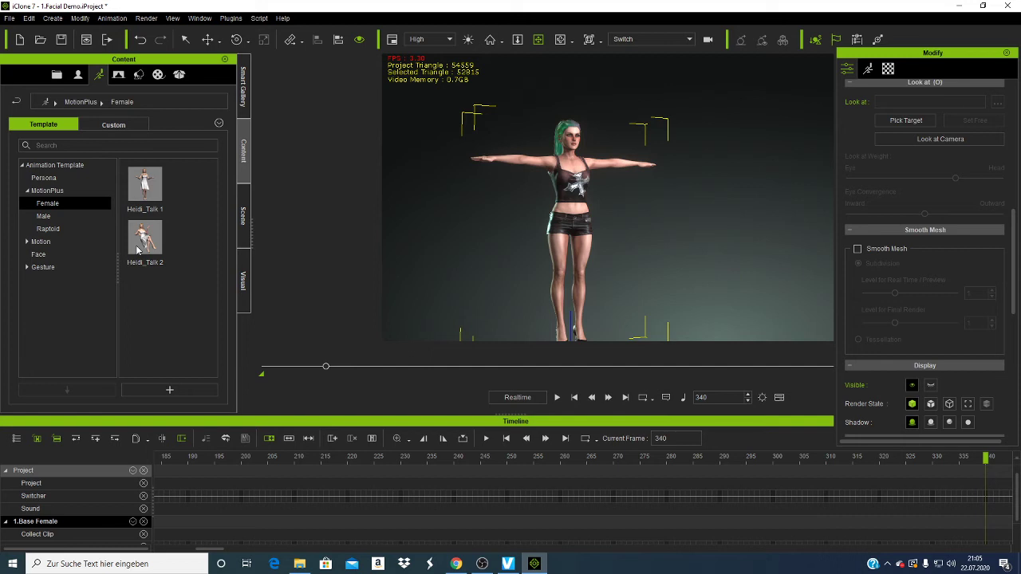
Step: Try to apply the Heidi_Talk 1 MotionPlus template to the avatar, and add the avatar's current animation to the custom MotionPlus content
drag(145, 185, 572, 183)
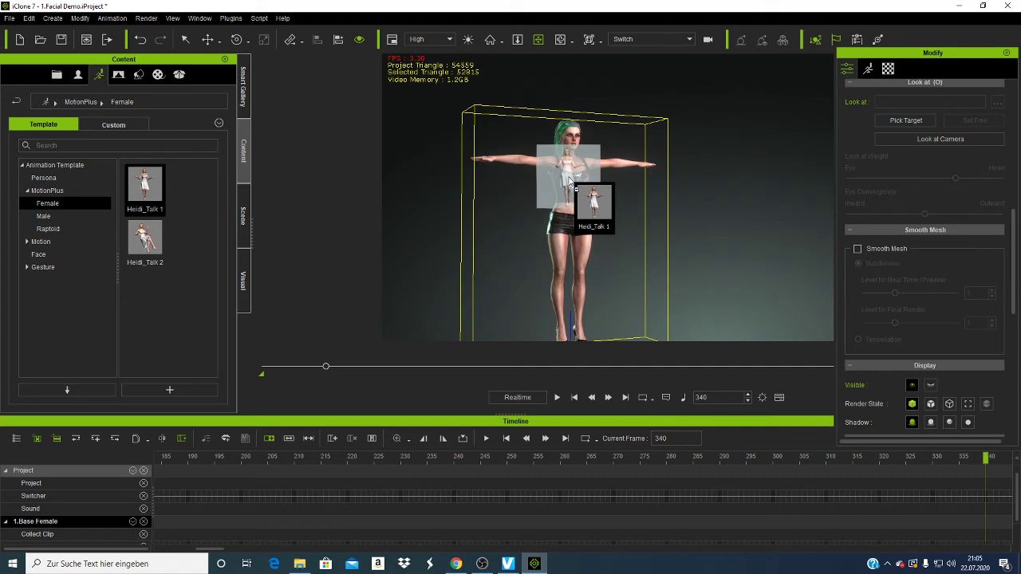
drag(571, 183, 571, 184)
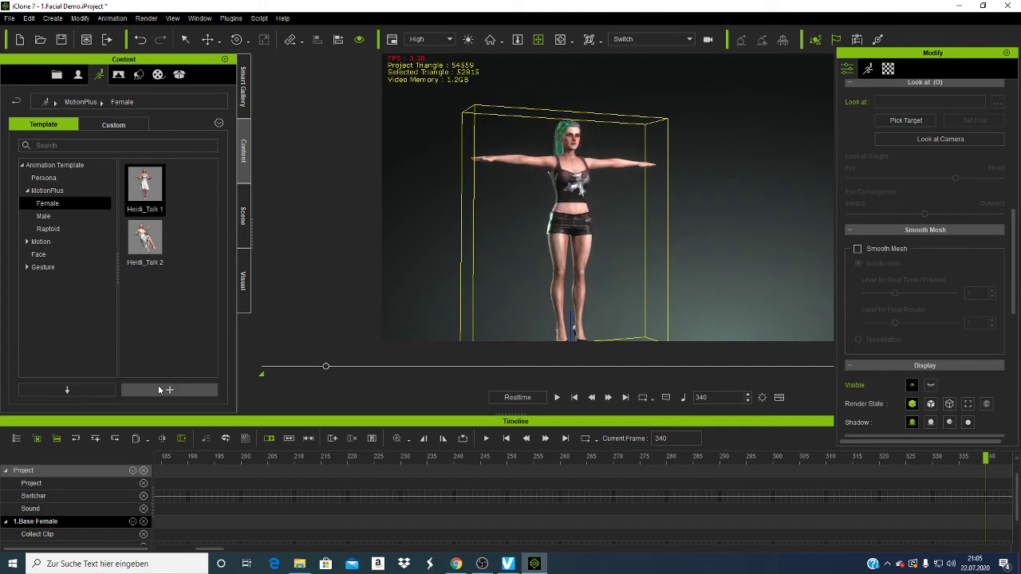
click(159, 387)
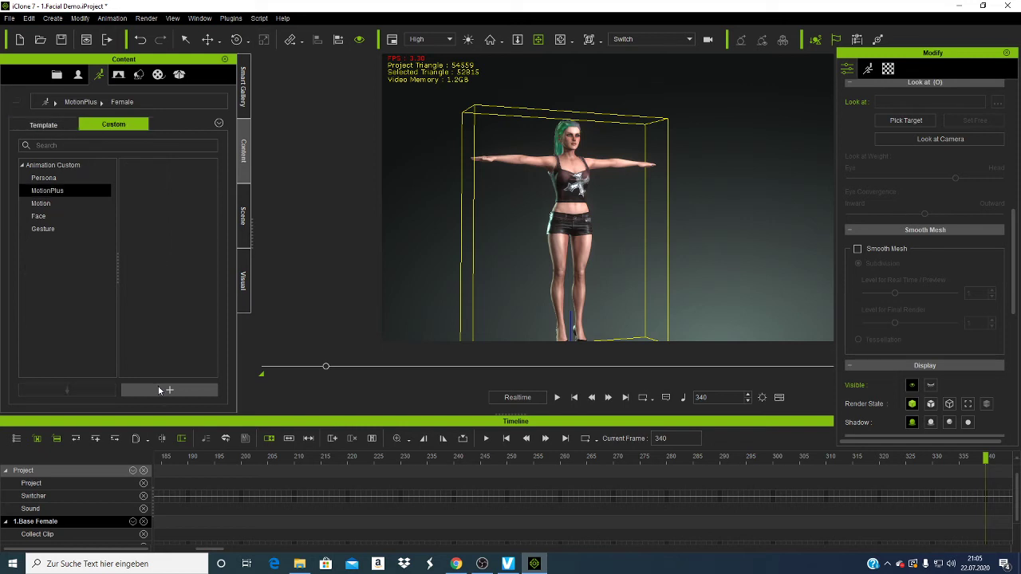
click(157, 388)
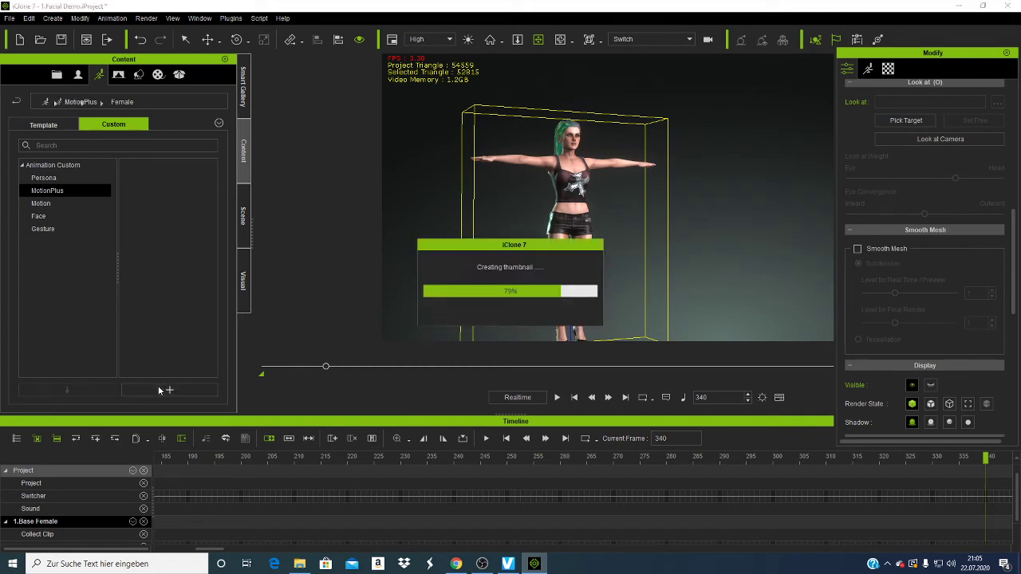
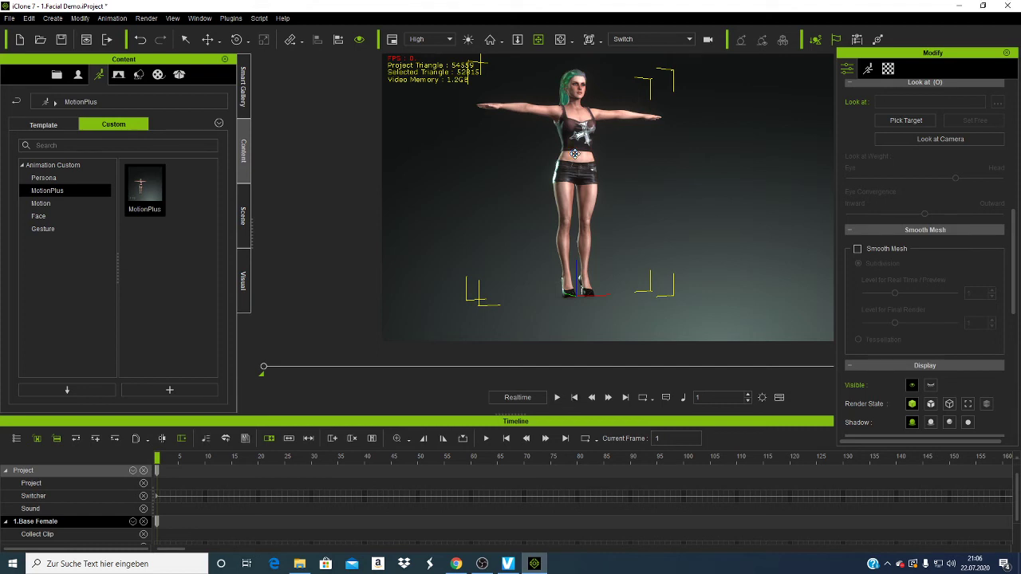
Step: Apply the female MotionPlus template Heidi_Talk 1 to the avatar from frame 1, dismissing the reminder, and play the animation back
right_click(575, 153)
click(649, 304)
click(57, 124)
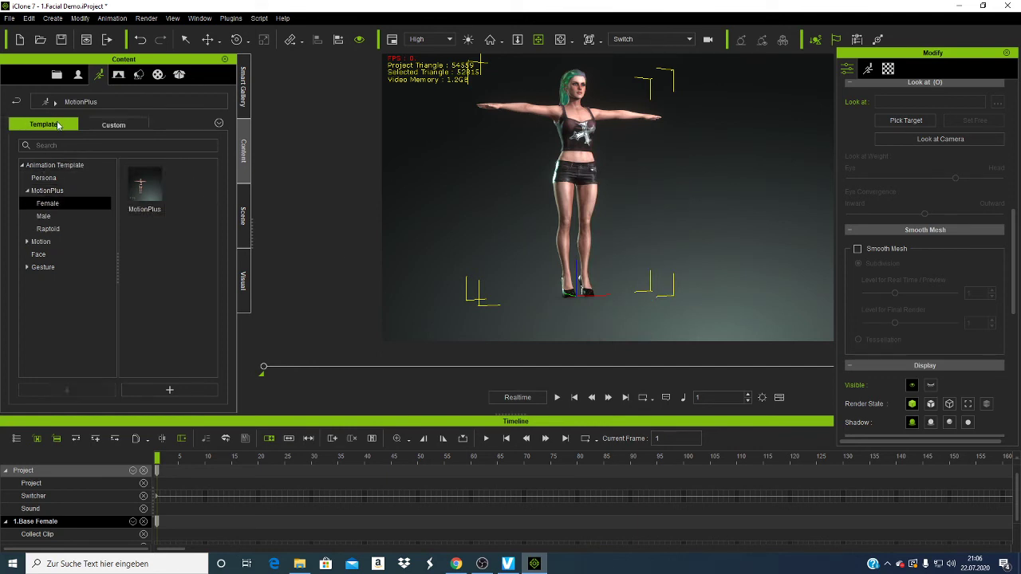
click(68, 202)
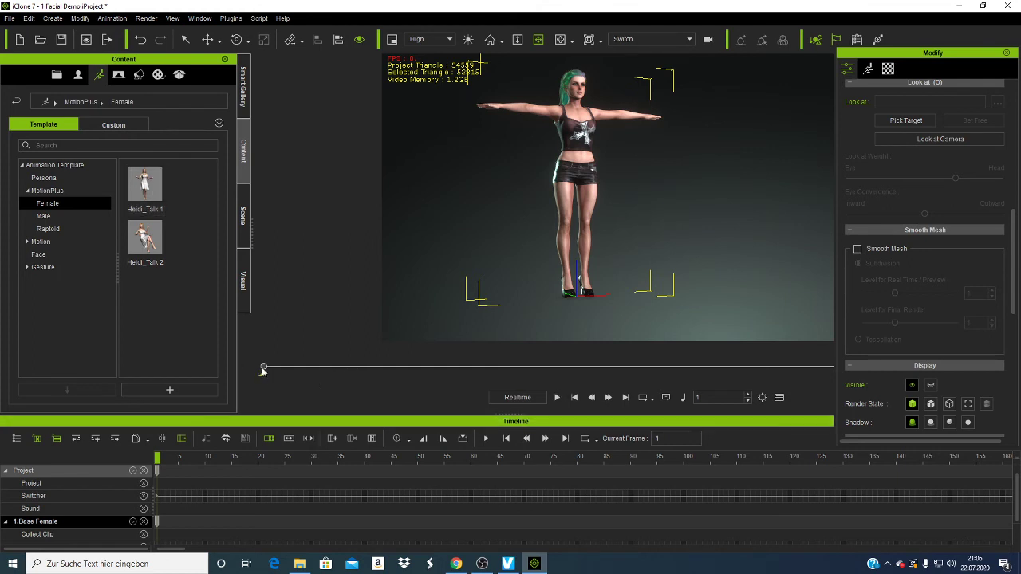
double_click(144, 194)
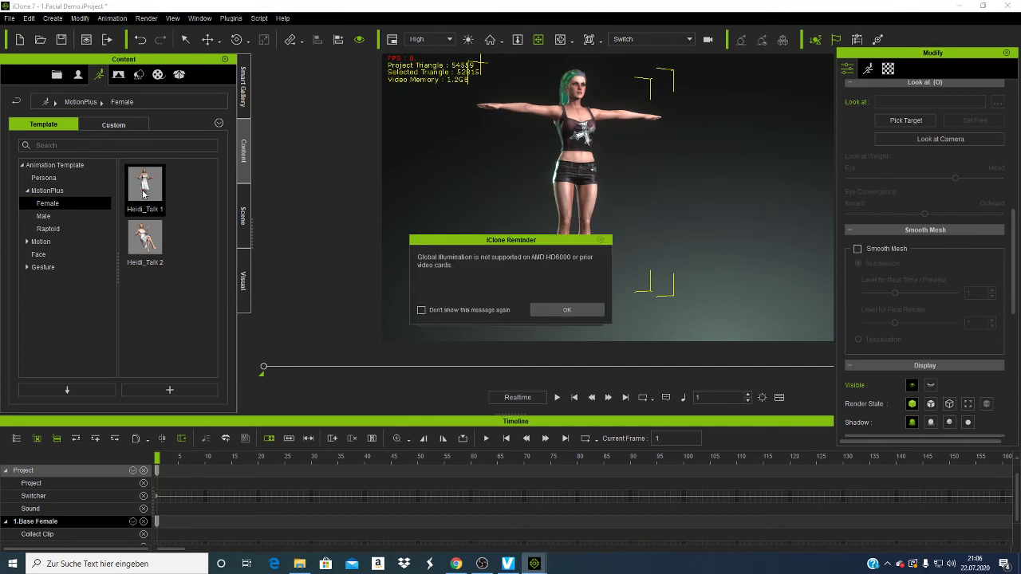
click(580, 312)
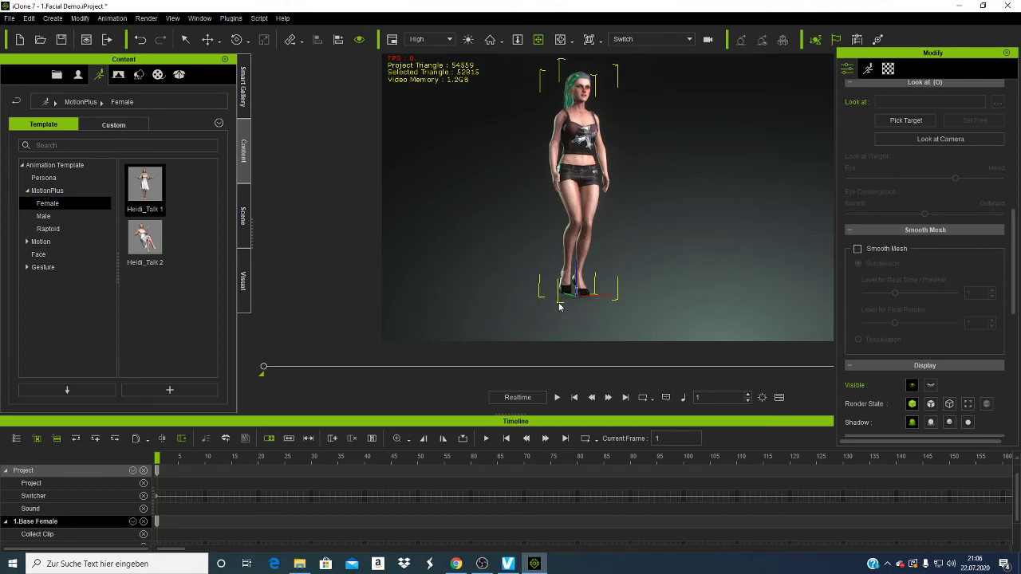
click(556, 397)
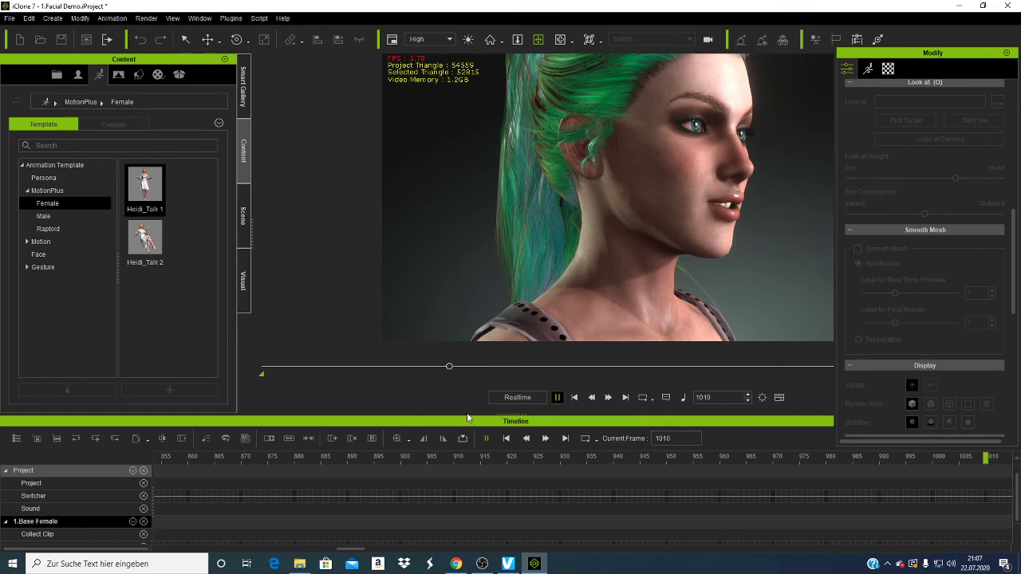
click(575, 397)
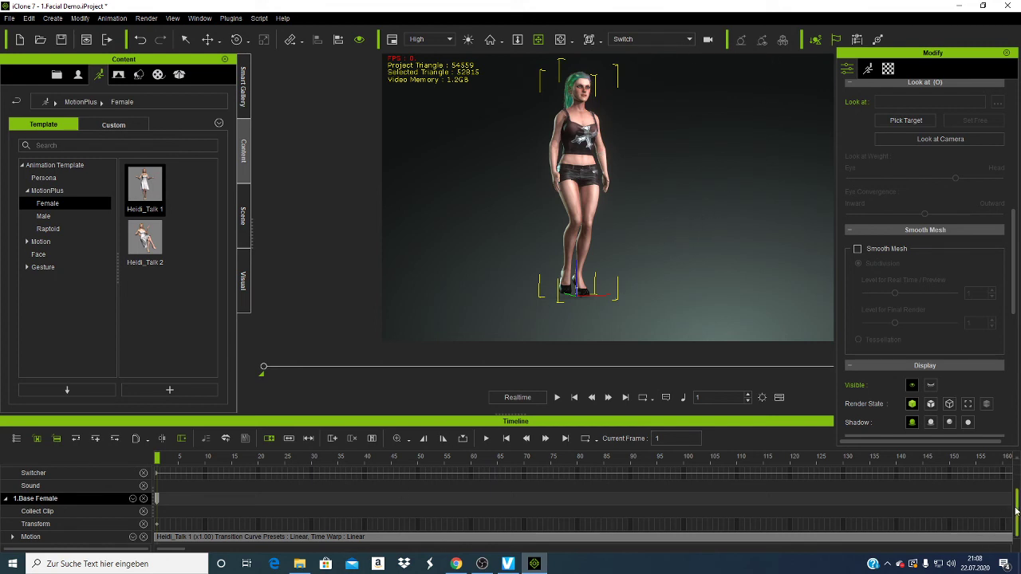
Step: Show the Motion track of Base Female in the timeline and delete its Heidi_Talk 1 clip
drag(1015, 510, 1018, 539)
click(12, 537)
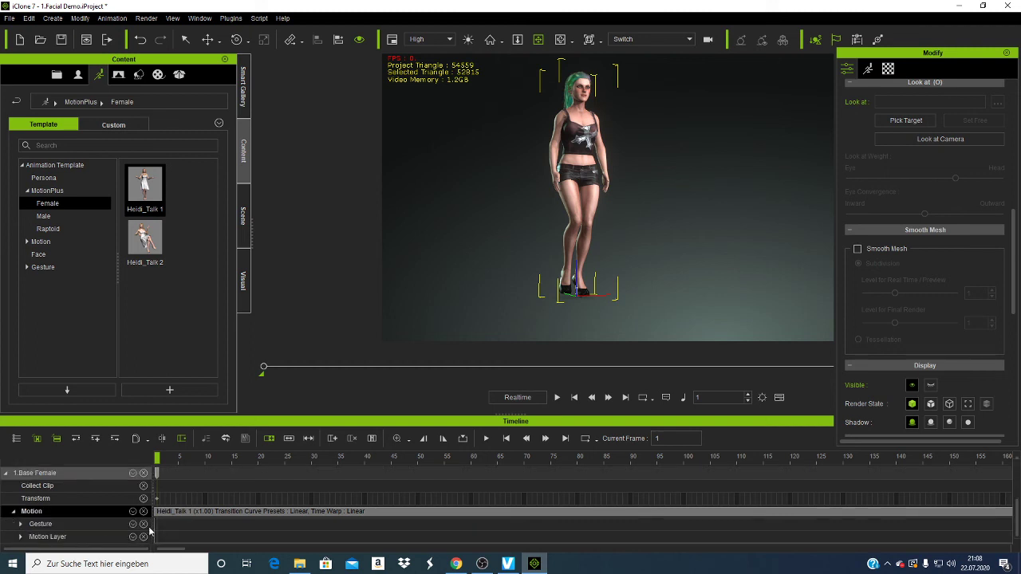
scroll(113, 518, up, 1)
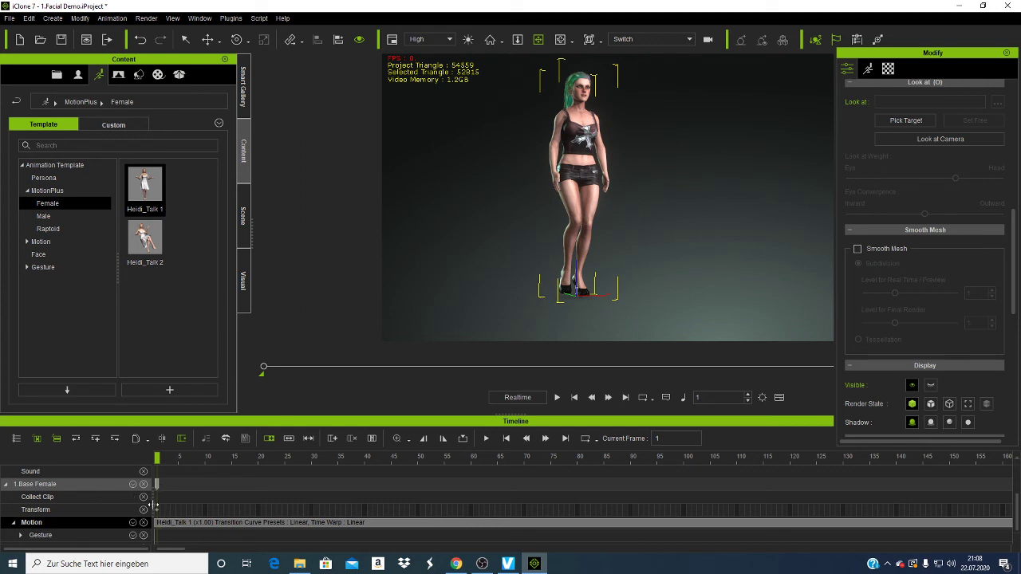
drag(172, 552, 461, 564)
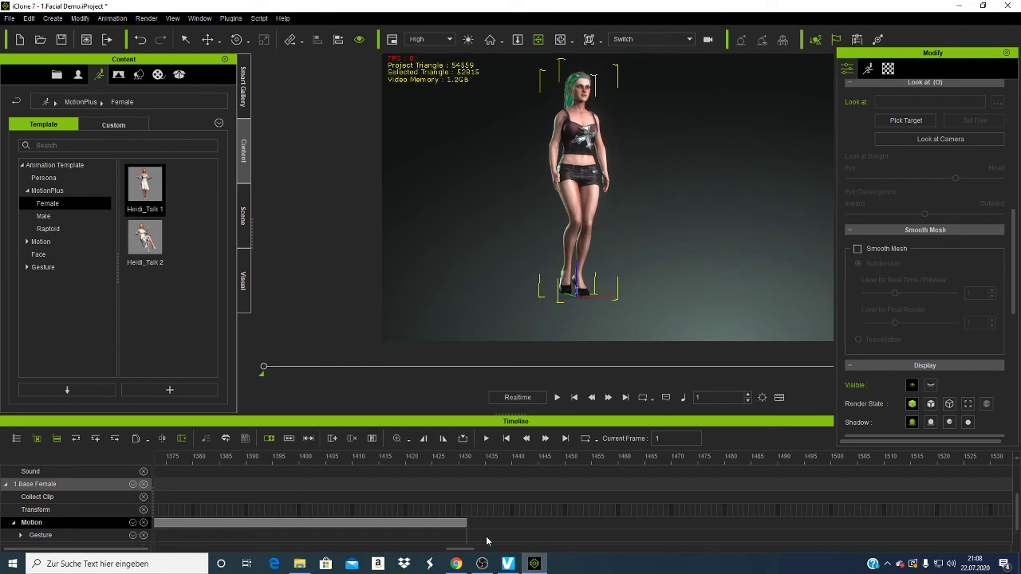
click(405, 522)
right_click(405, 522)
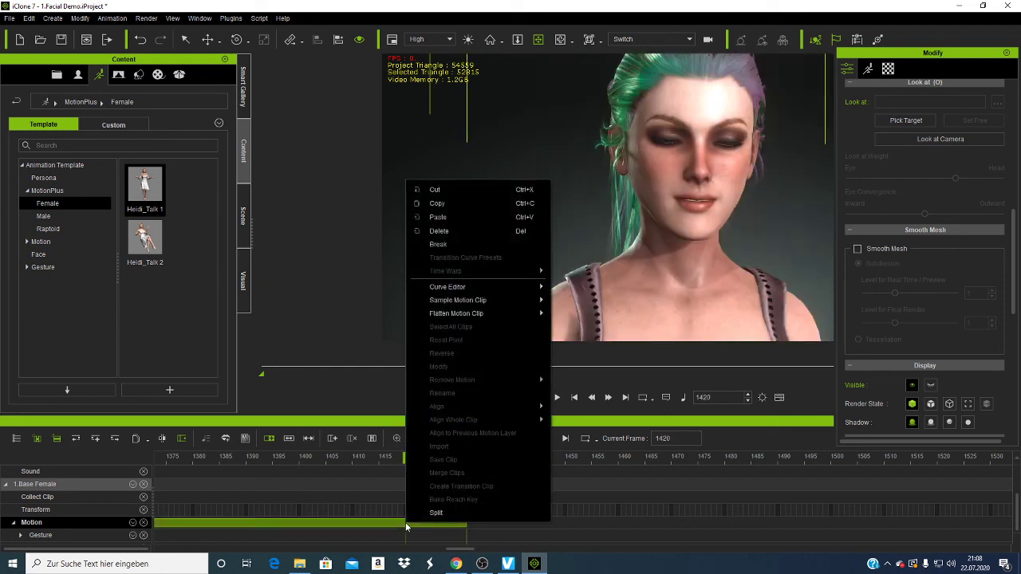
click(439, 231)
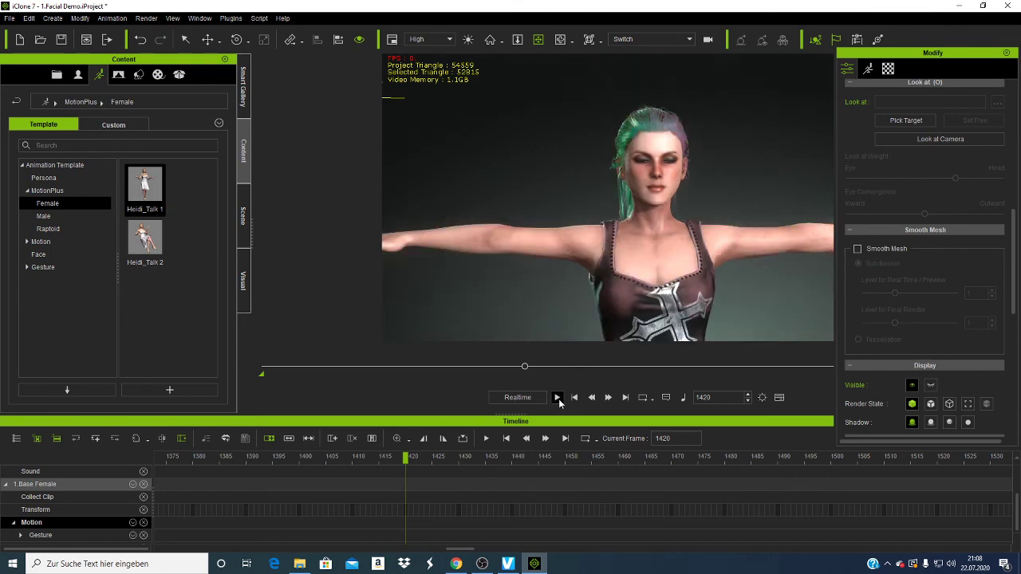
Step: Play the project back from the first frame to check the avatar without the talk motion
click(557, 397)
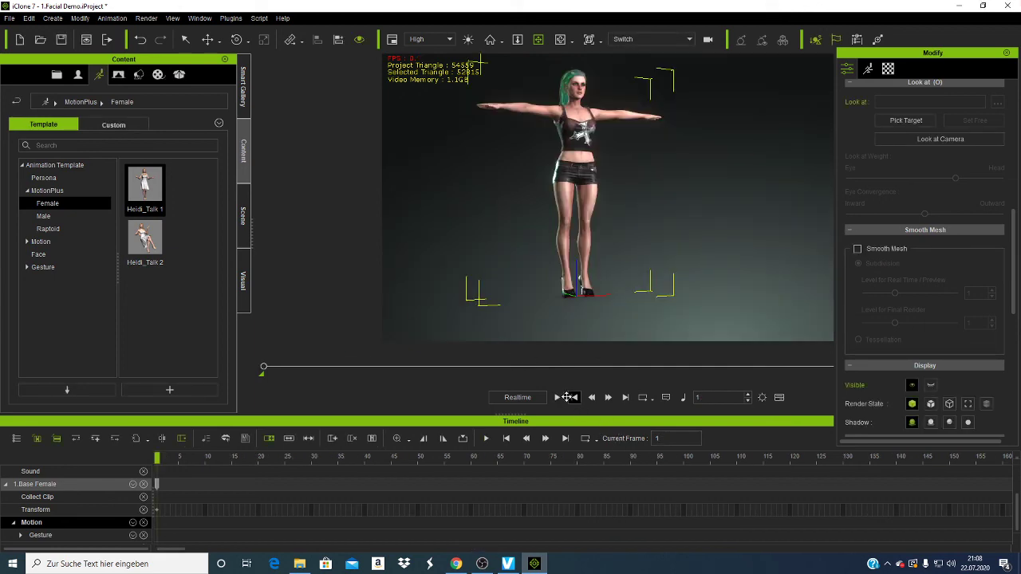
click(576, 186)
click(557, 398)
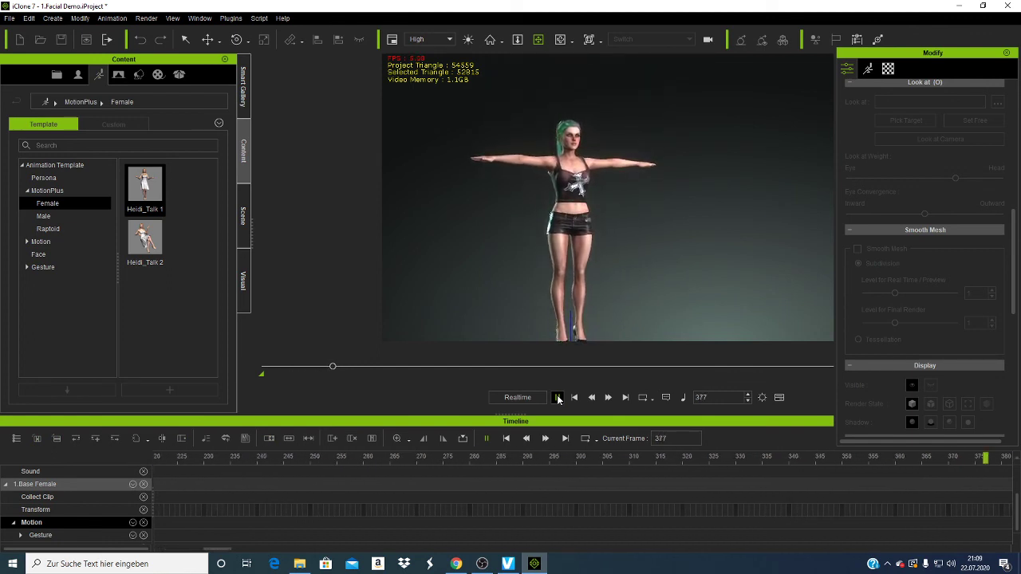
Step: Close the project's Switcher track in the timeline and replay the scene from the first frame
scroll(54, 486, down, 1)
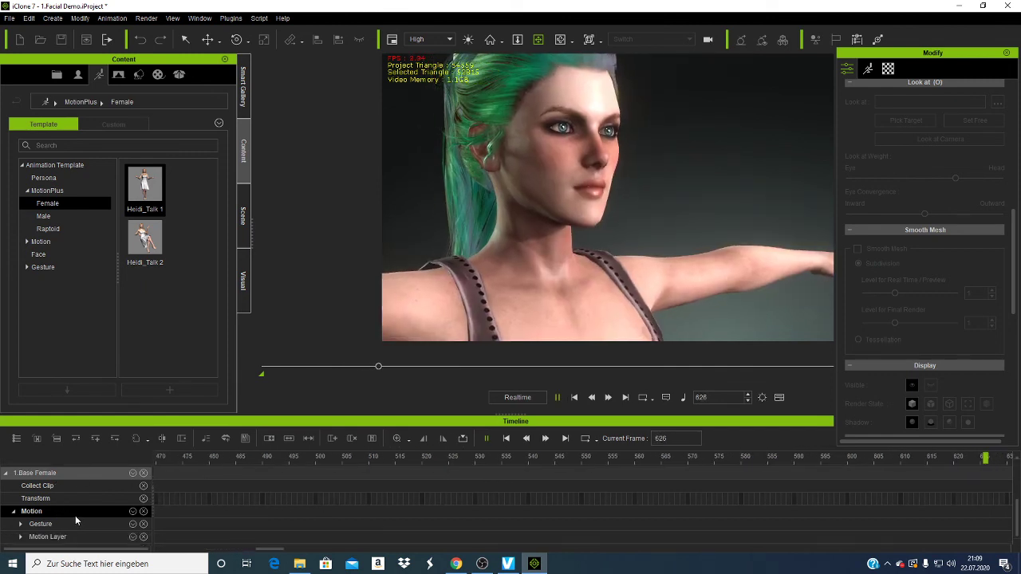
scroll(215, 504, up, 4)
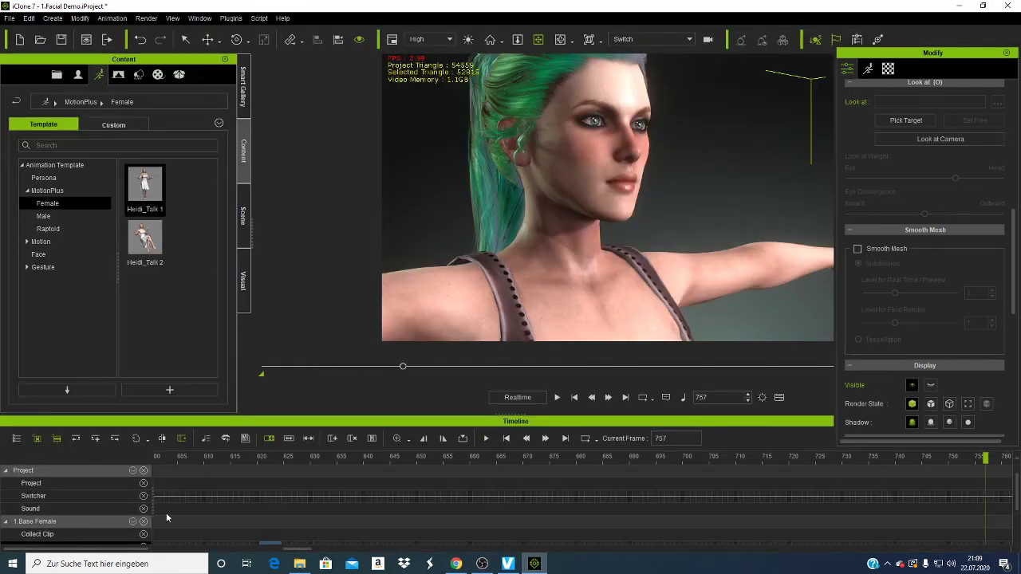
click(145, 496)
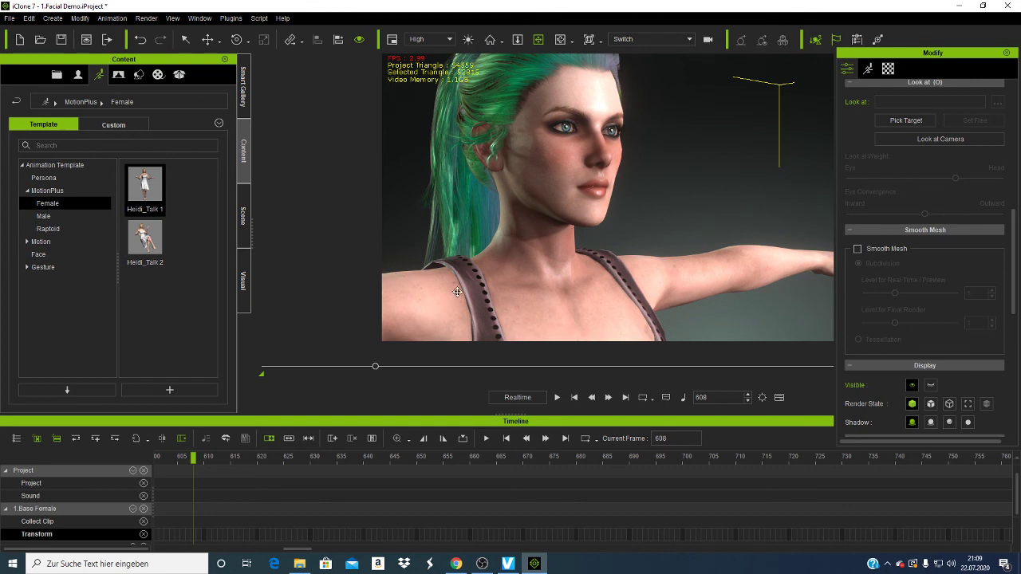
click(558, 399)
click(573, 397)
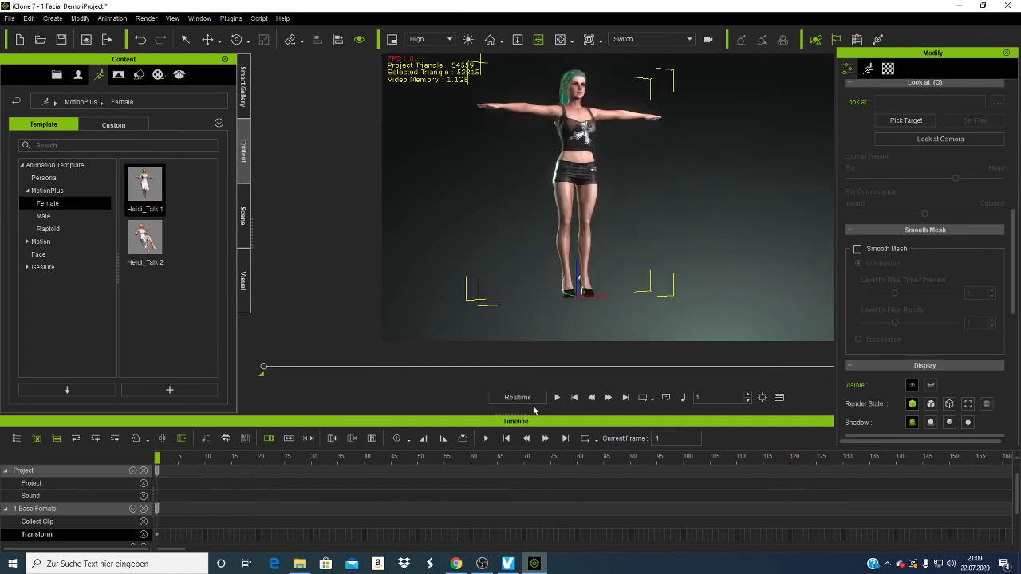
click(557, 397)
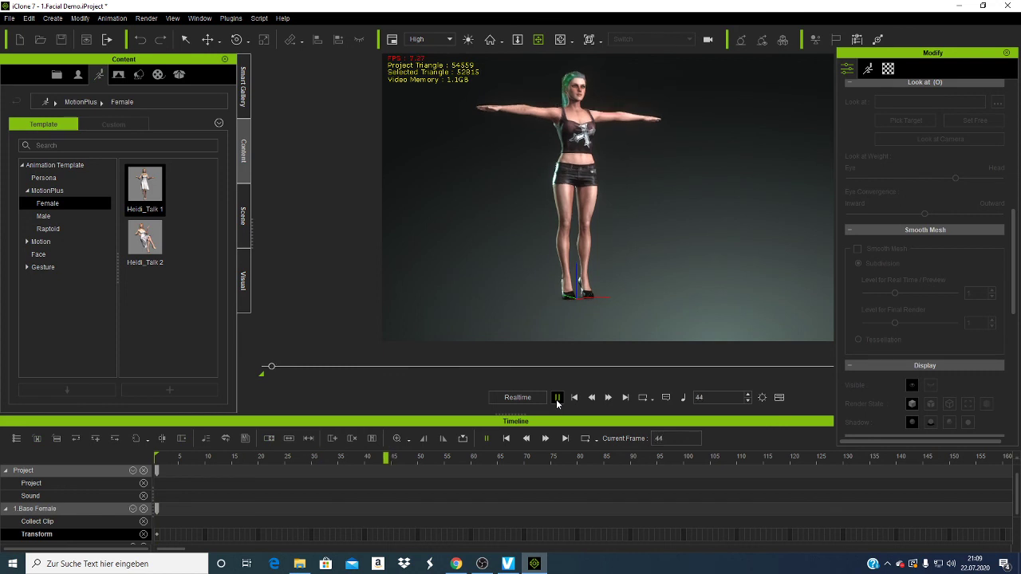